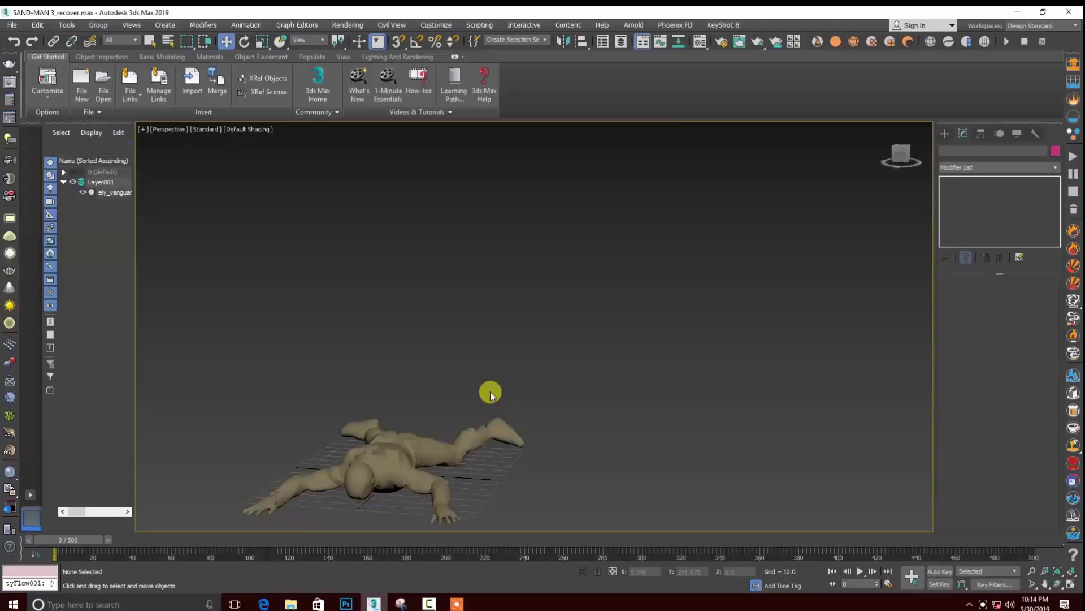
# Play the lying character's animation, inspect it, and return to the first frame
pyautogui.moveTo(492, 390)
pyautogui.keyDown('alt'); pyautogui.mouseDown(button='middle')
pyautogui.moveTo(528, 349)
pyautogui.moveTo(523, 329)
pyautogui.moveTo(457, 382)
pyautogui.mouseUp(button='middle'); pyautogui.keyUp('alt')
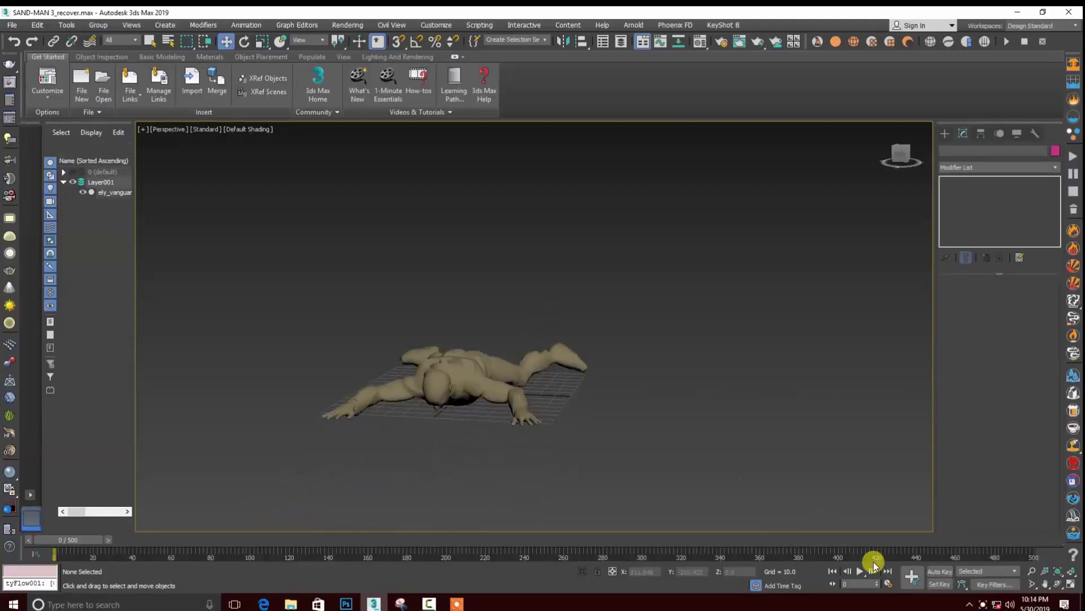
pyautogui.click(860, 571)
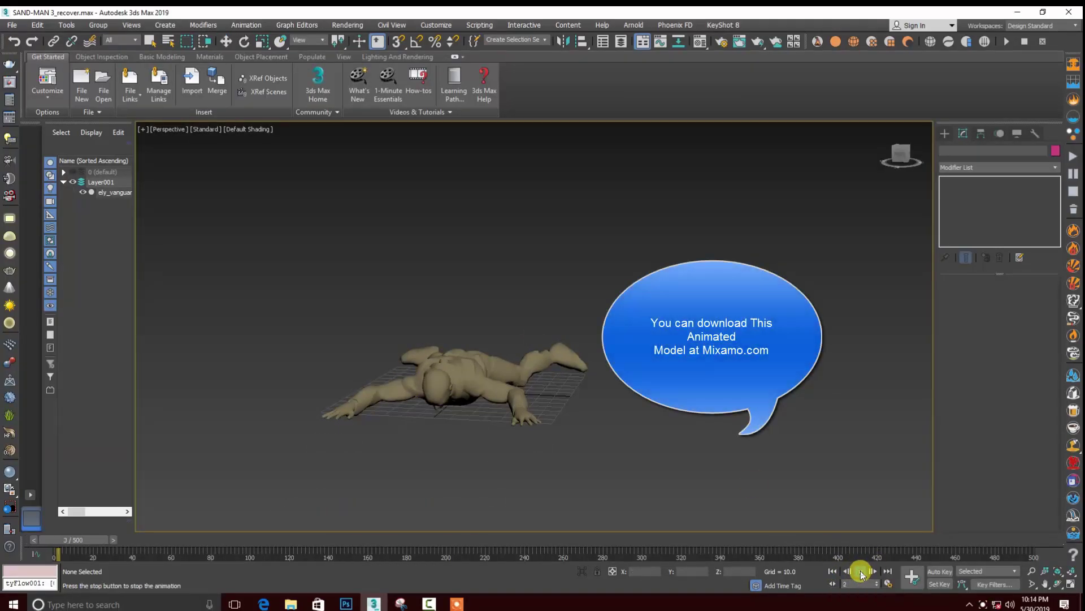
pyautogui.moveTo(538, 443); pyautogui.dragTo(554, 467, button='middle')
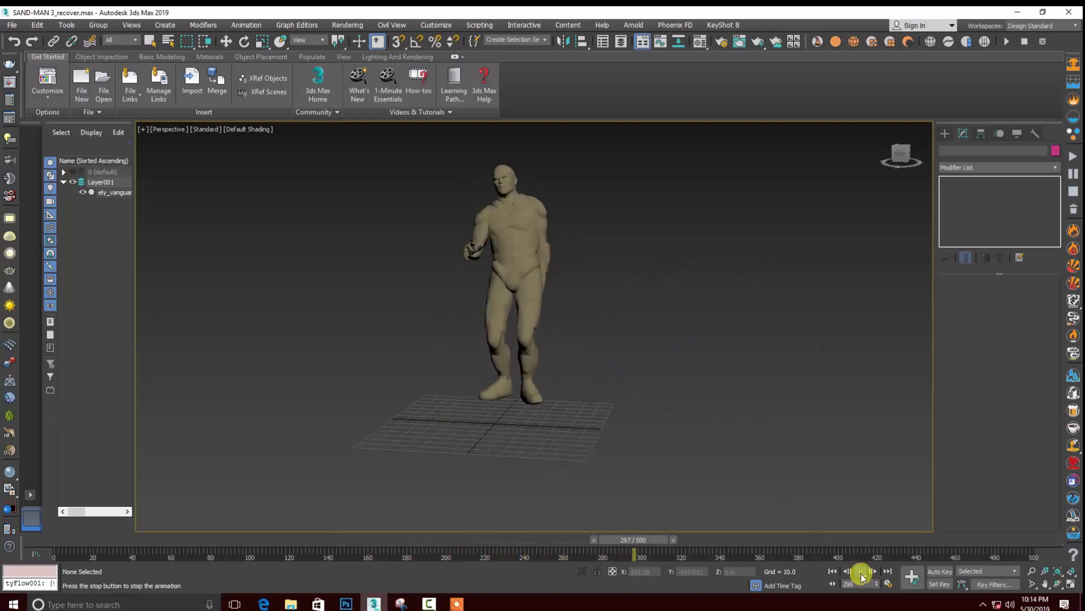
pyautogui.click(854, 572)
pyautogui.click(833, 572)
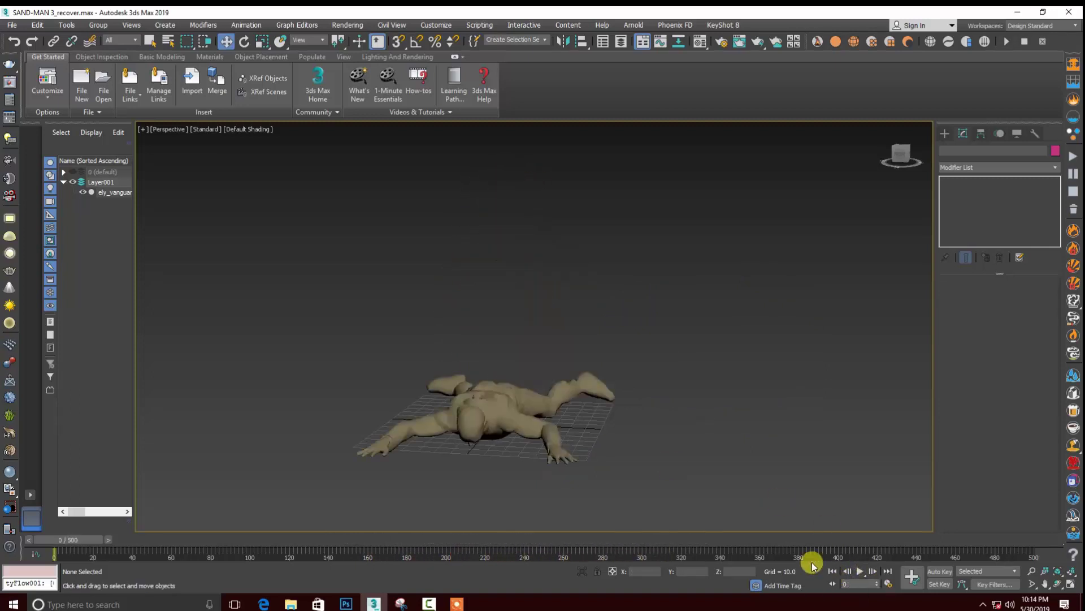
pyautogui.press('F3')
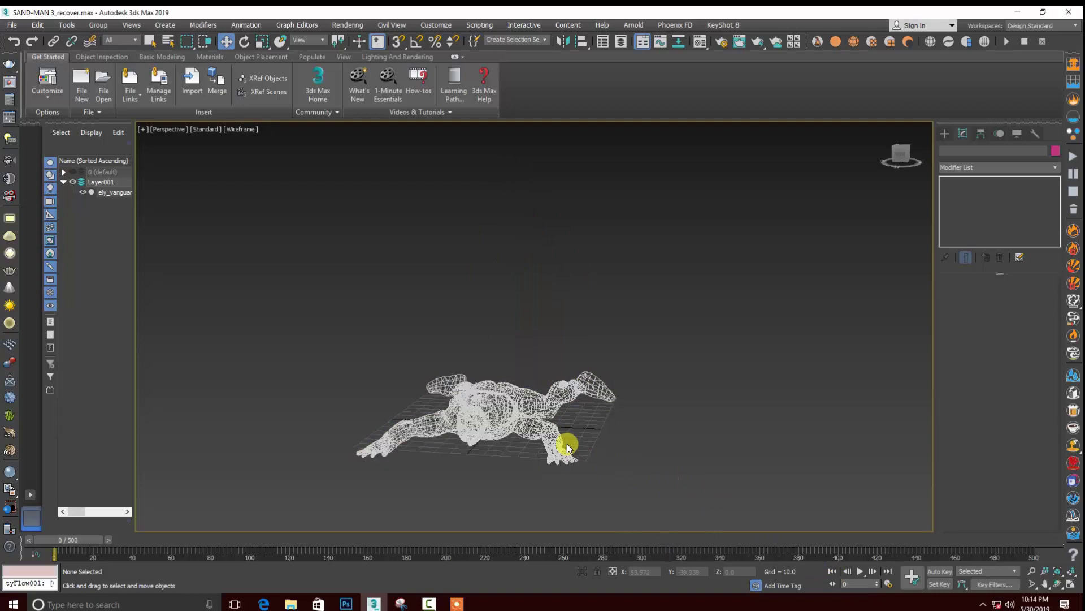
pyautogui.press('F3')
# Create a tyFlow object beside the character
pyautogui.click(944, 135)
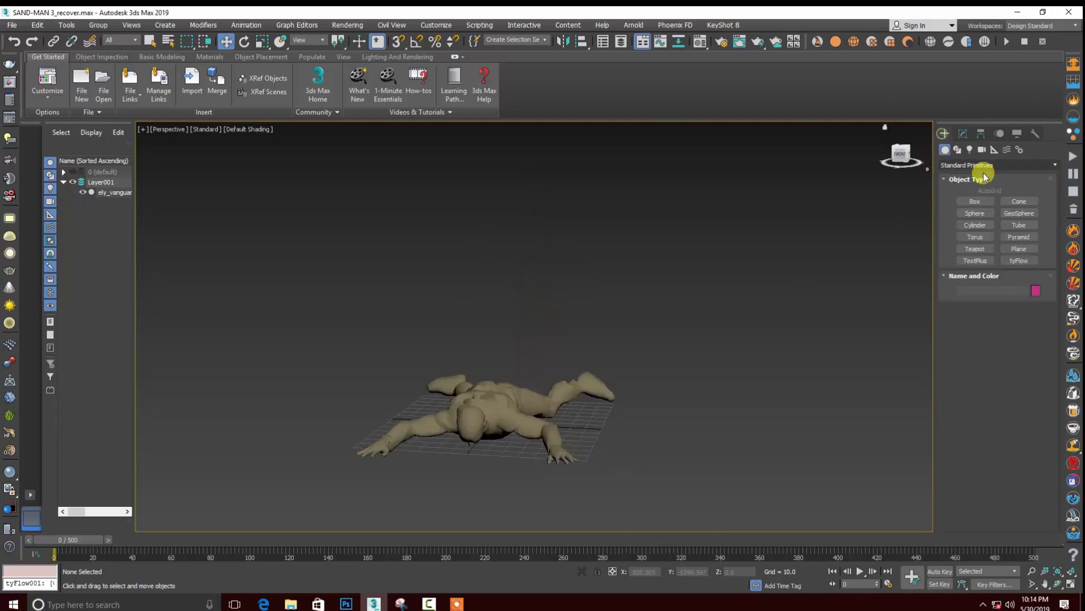
pyautogui.click(1019, 260)
pyautogui.moveTo(737, 428); pyautogui.dragTo(765, 402)
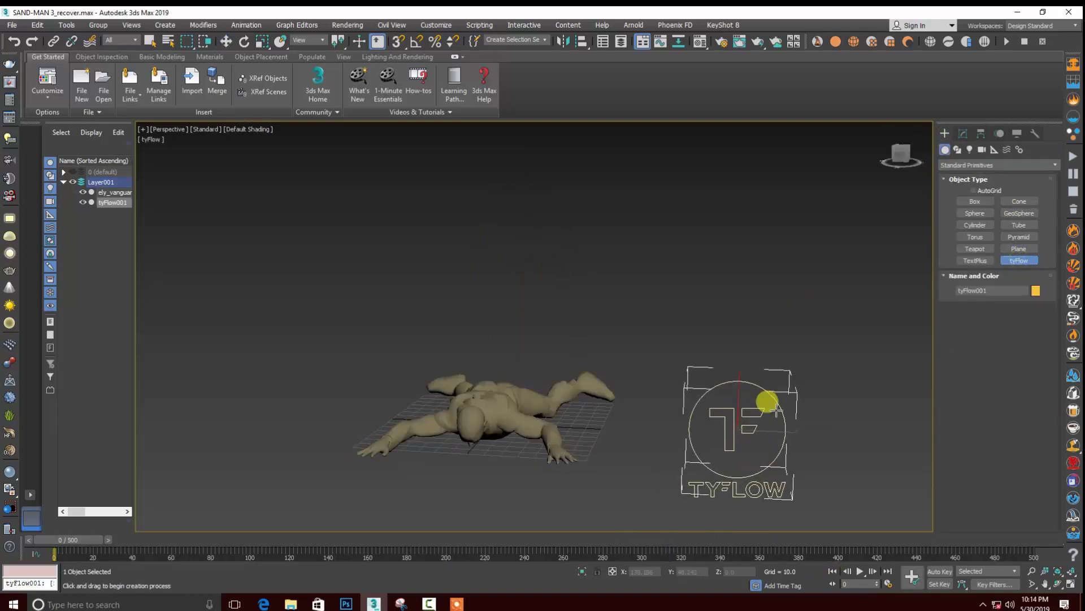
pyautogui.click(962, 134)
pyautogui.moveTo(562, 388); pyautogui.dragTo(465, 373, button='middle')
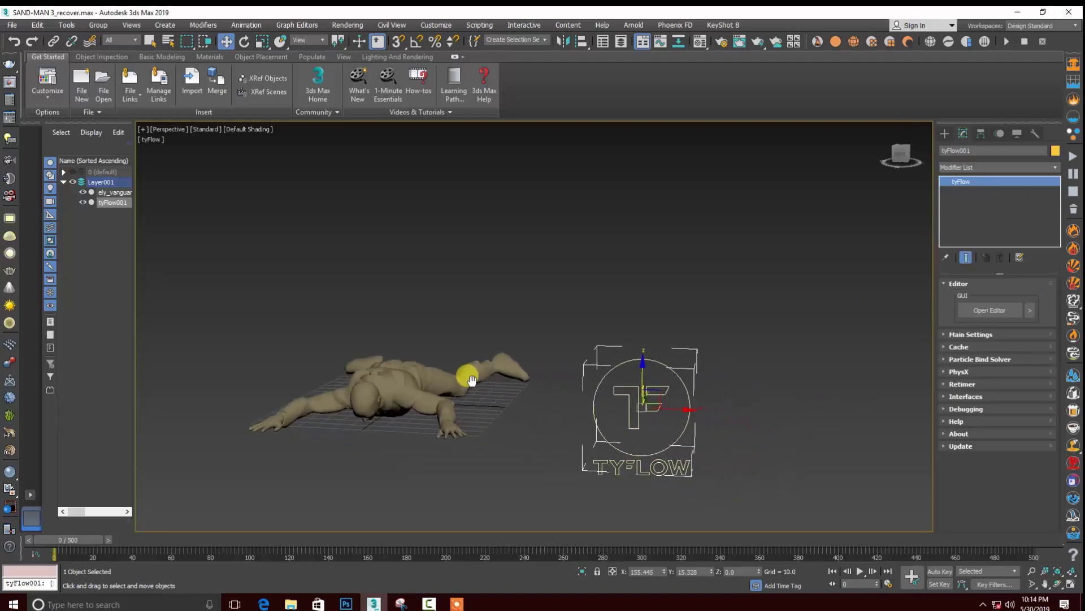
# Arrange the tyFlow editor beside the viewport and start Event_001 with Birth Voxels
pyautogui.click(995, 310)
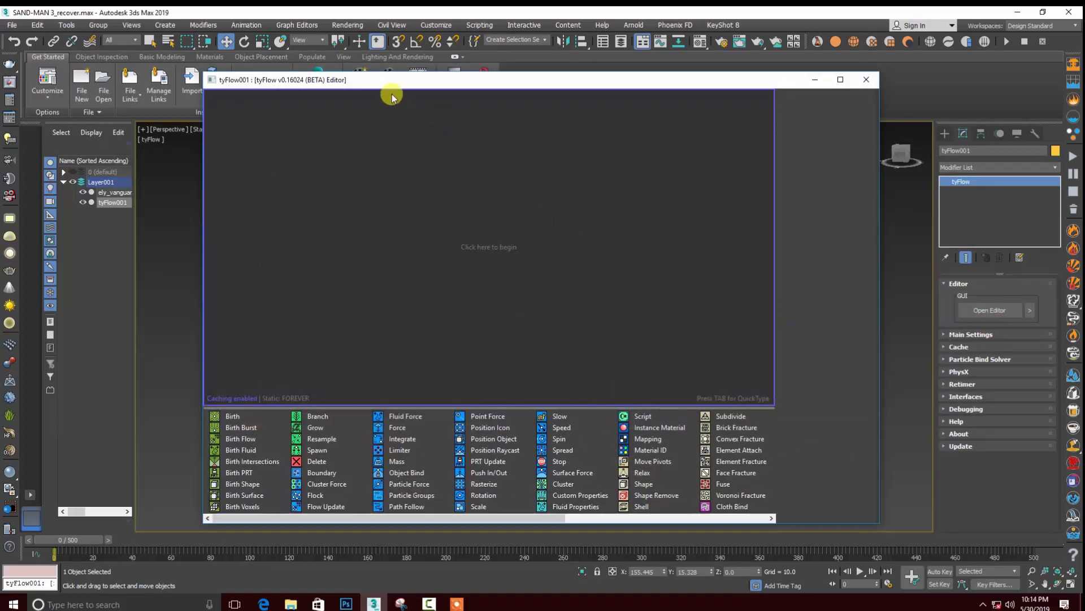
pyautogui.moveTo(393, 80); pyautogui.dragTo(563, 88)
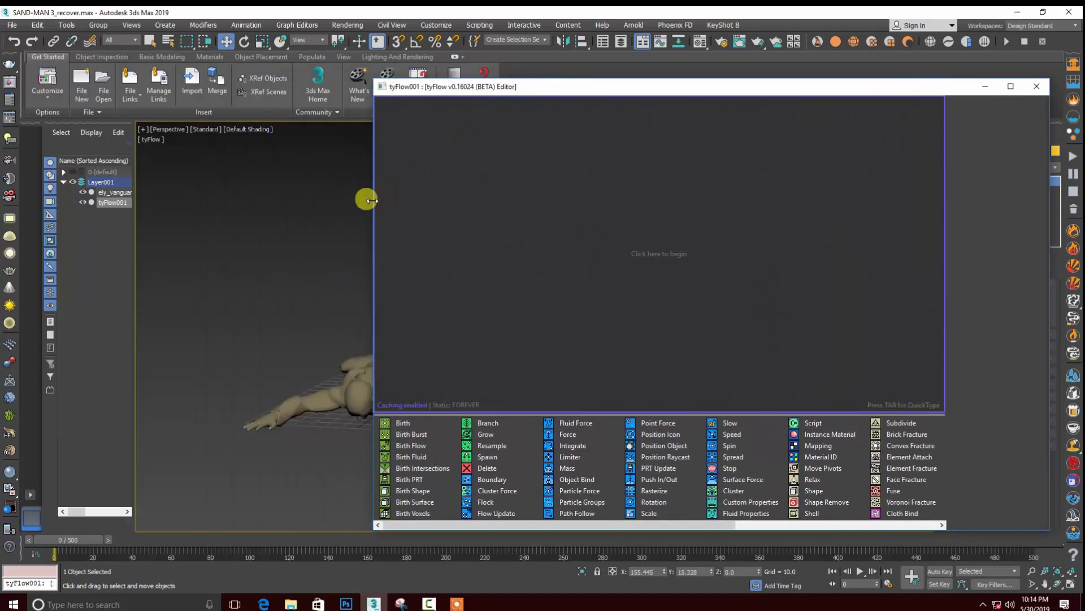
pyautogui.moveTo(372, 200); pyautogui.dragTo(575, 201)
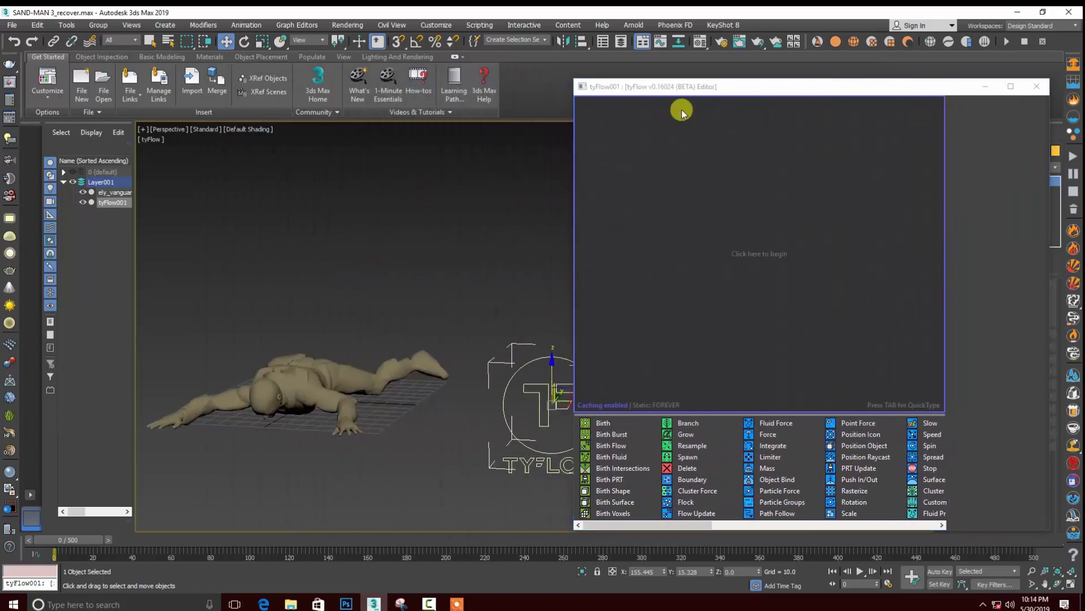
pyautogui.moveTo(688, 93); pyautogui.dragTo(606, 91)
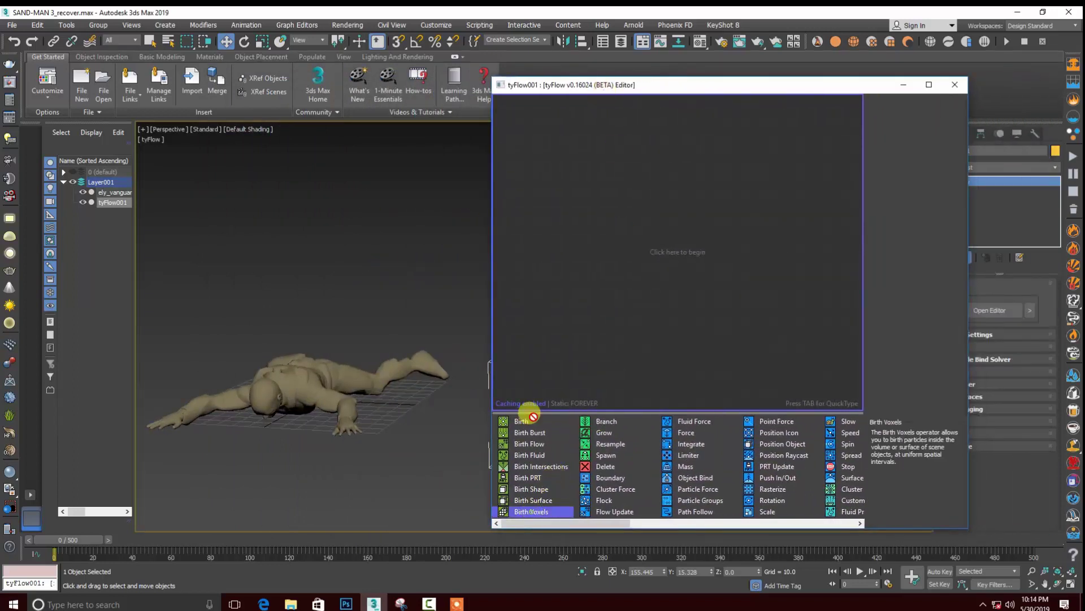
pyautogui.moveTo(537, 509); pyautogui.dragTo(542, 229)
# Set the soldier mesh as the Birth Voxels source and hide the mesh
pyautogui.click(889, 247)
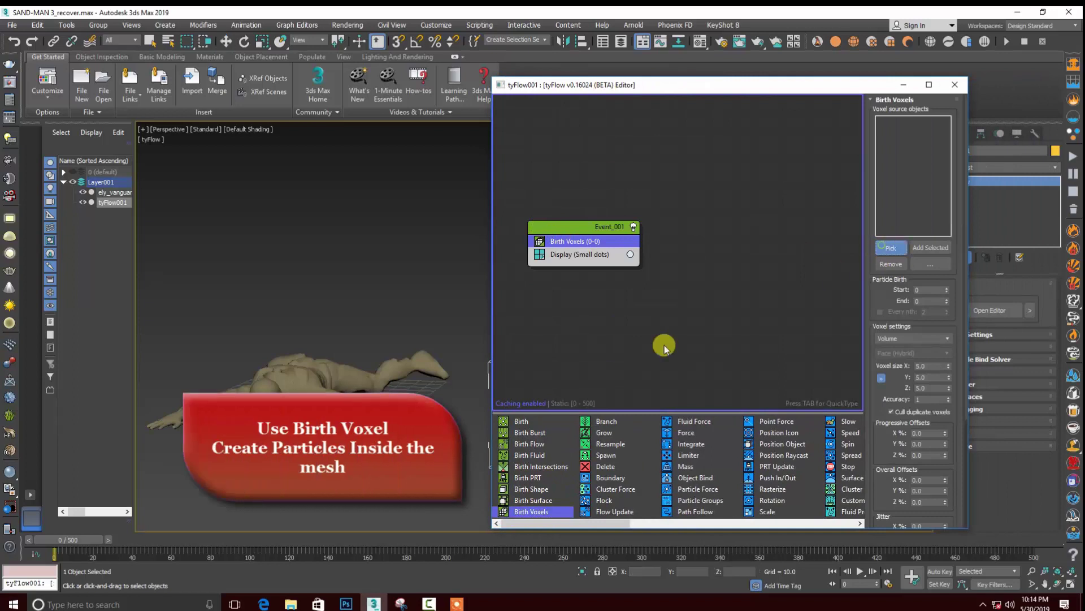
pyautogui.click(303, 385)
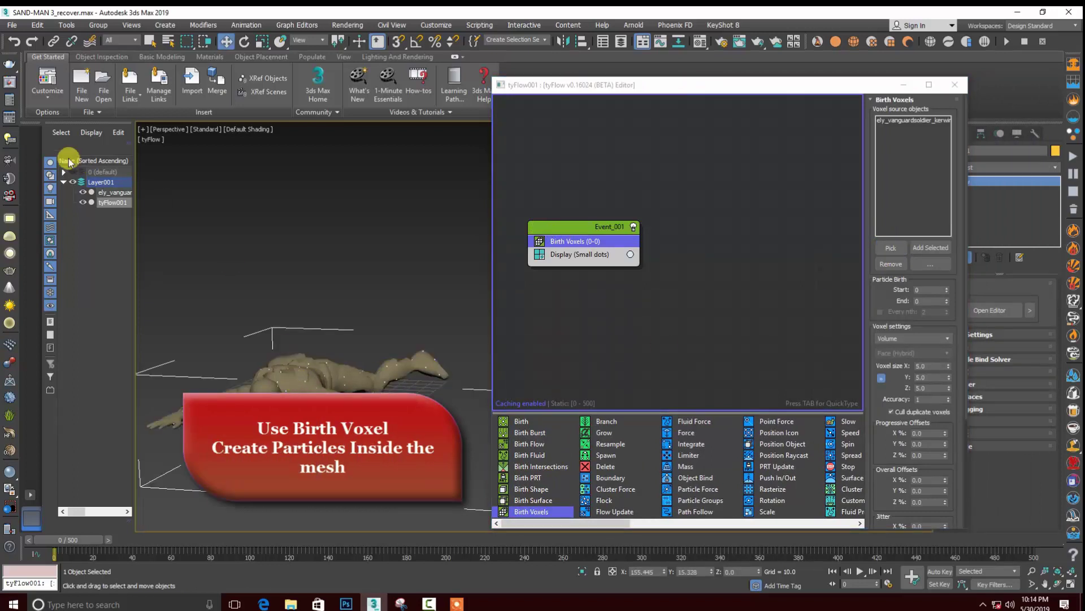
pyautogui.click(83, 192)
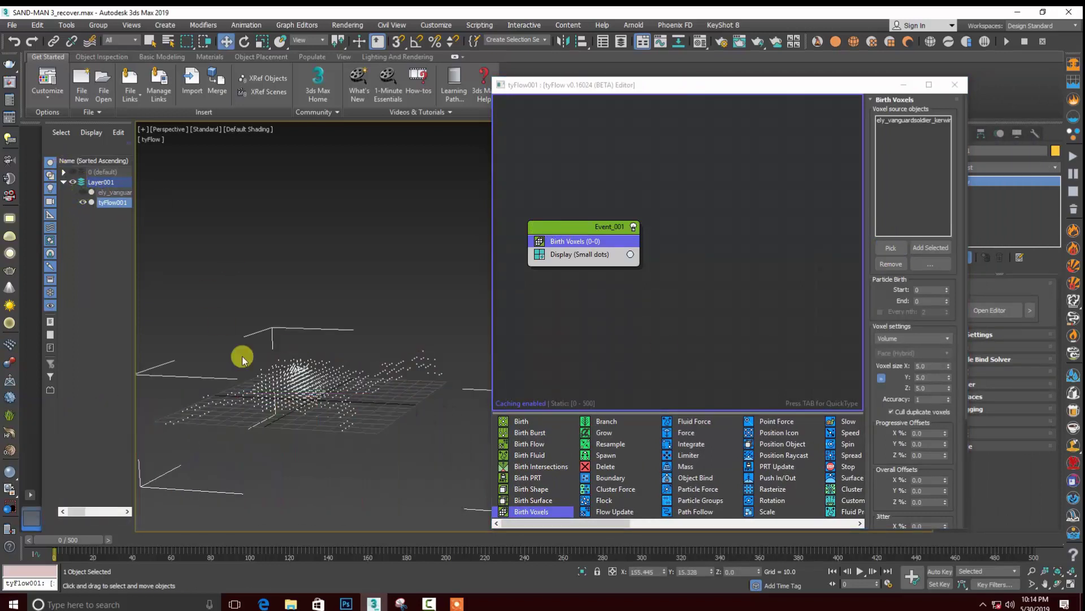
# Display the voxel particles as sphere sprites and unhide the soldier mesh
pyautogui.click(577, 255)
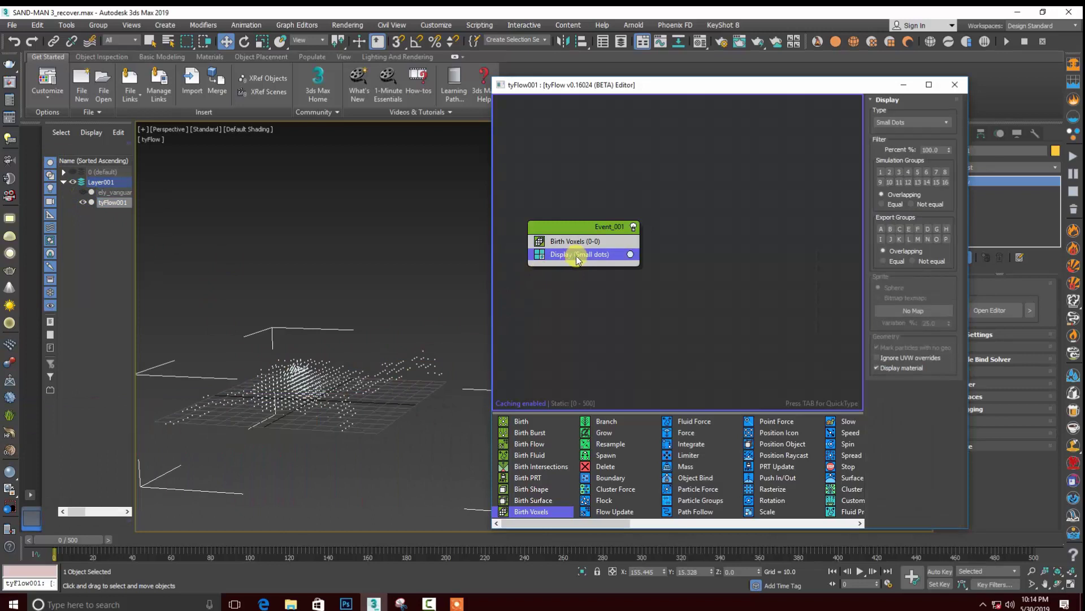
pyautogui.click(903, 124)
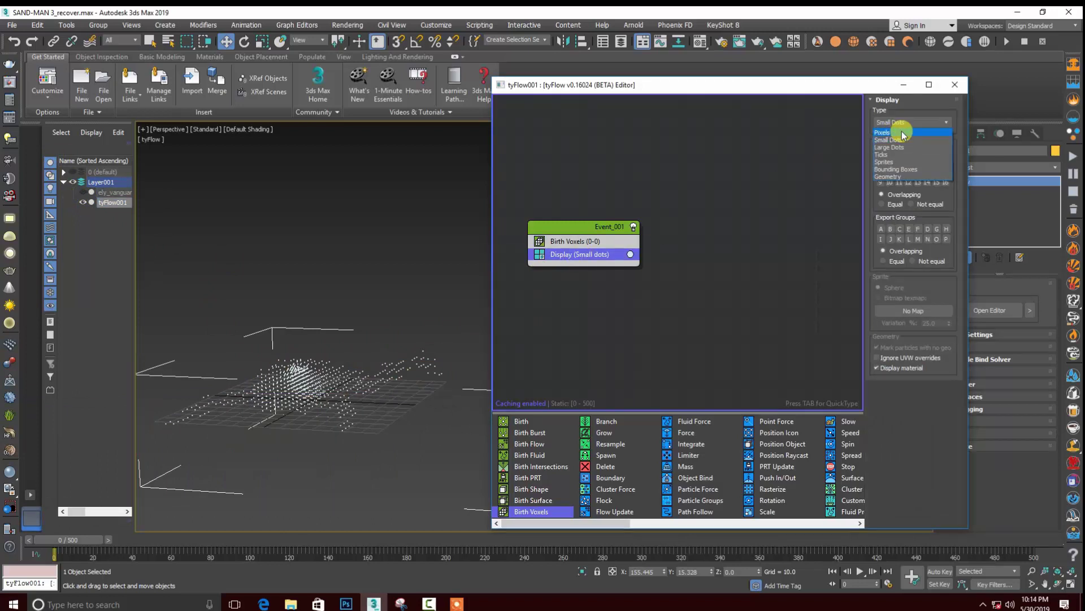
pyautogui.click(891, 163)
pyautogui.click(87, 538)
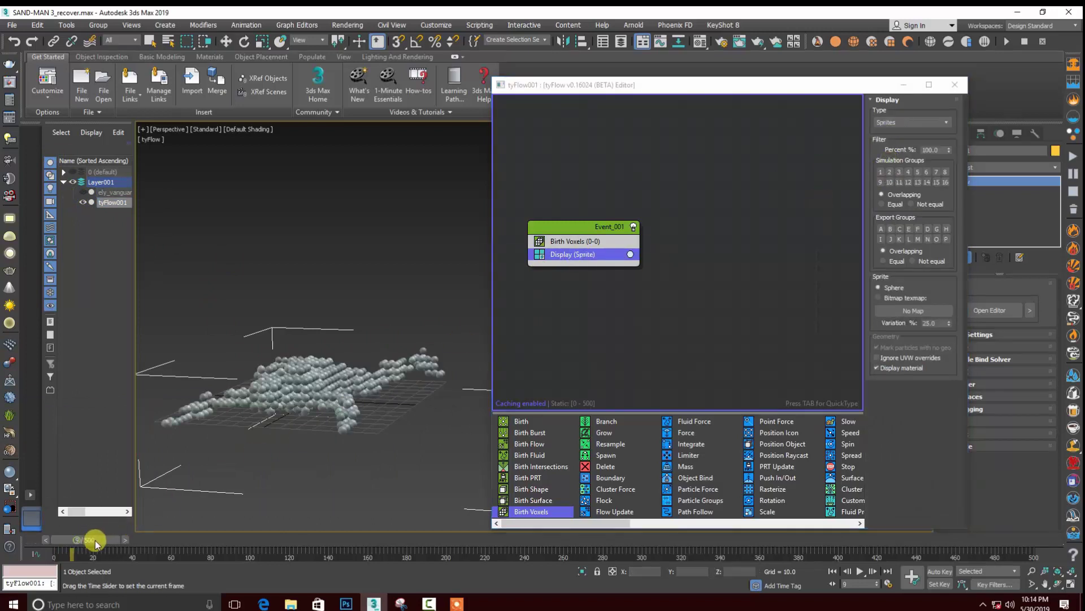
pyautogui.click(99, 203)
pyautogui.click(83, 192)
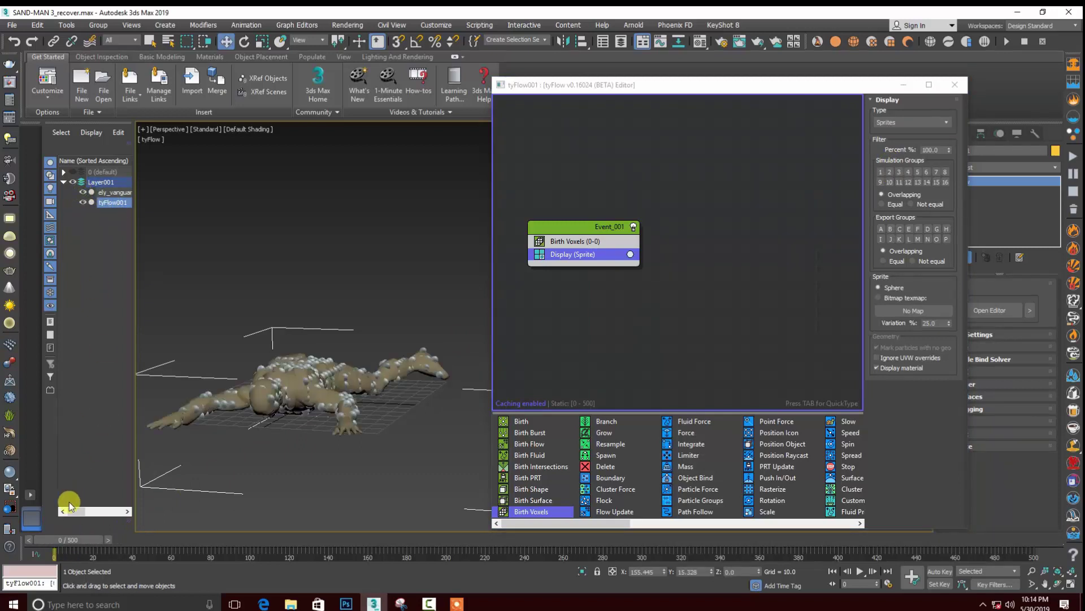
pyautogui.moveTo(66, 543)
pyautogui.mouseDown()
pyautogui.moveTo(247, 521)
pyautogui.moveTo(63, 537)
pyautogui.mouseUp()
# Add an Object Bind operator to Event_001
pyautogui.click(558, 228)
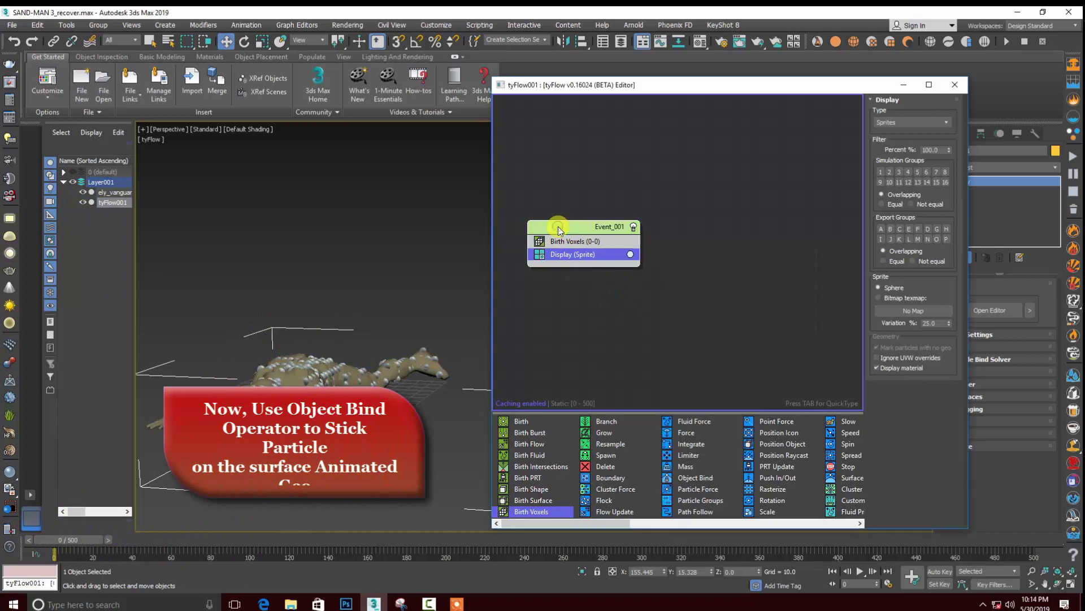
pyautogui.press('Tab')
pyautogui.write('bin')
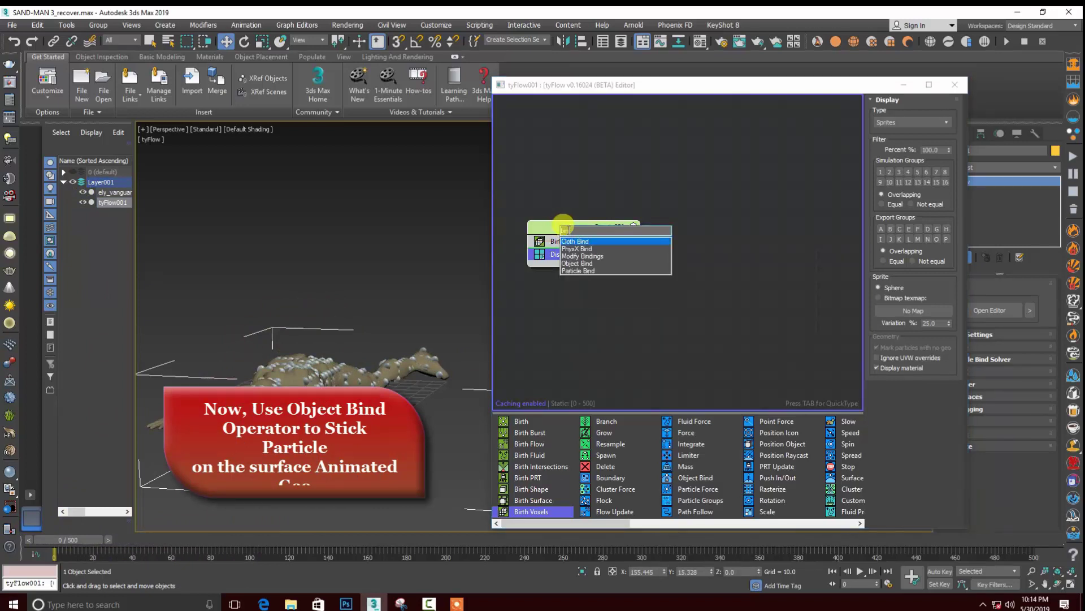
pyautogui.click(576, 263)
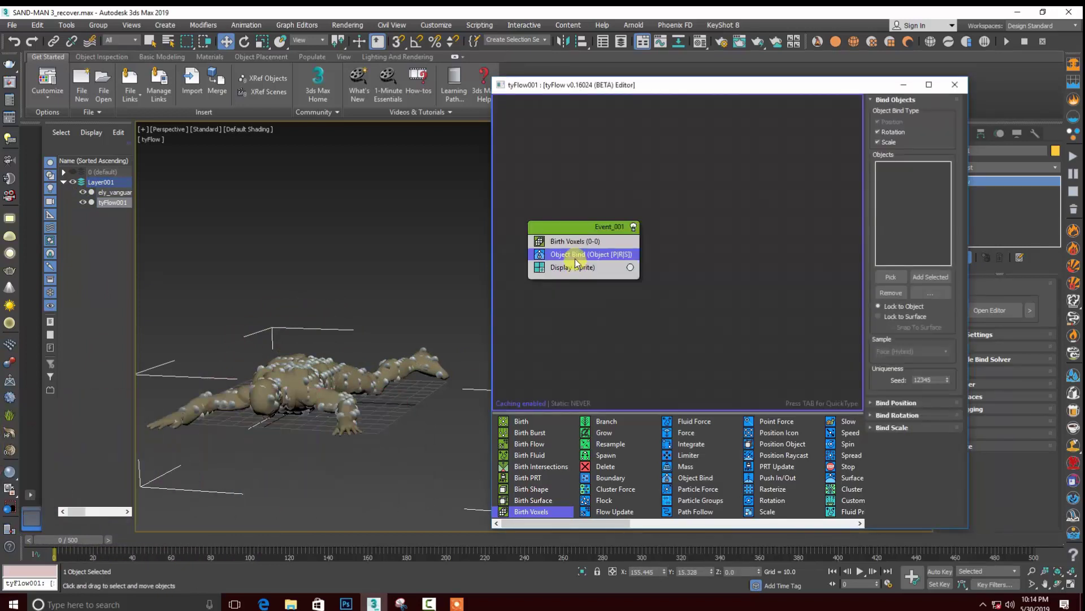
# Bind the particles to the soldier mesh with Lock to Surface, then hide the mesh
pyautogui.click(893, 278)
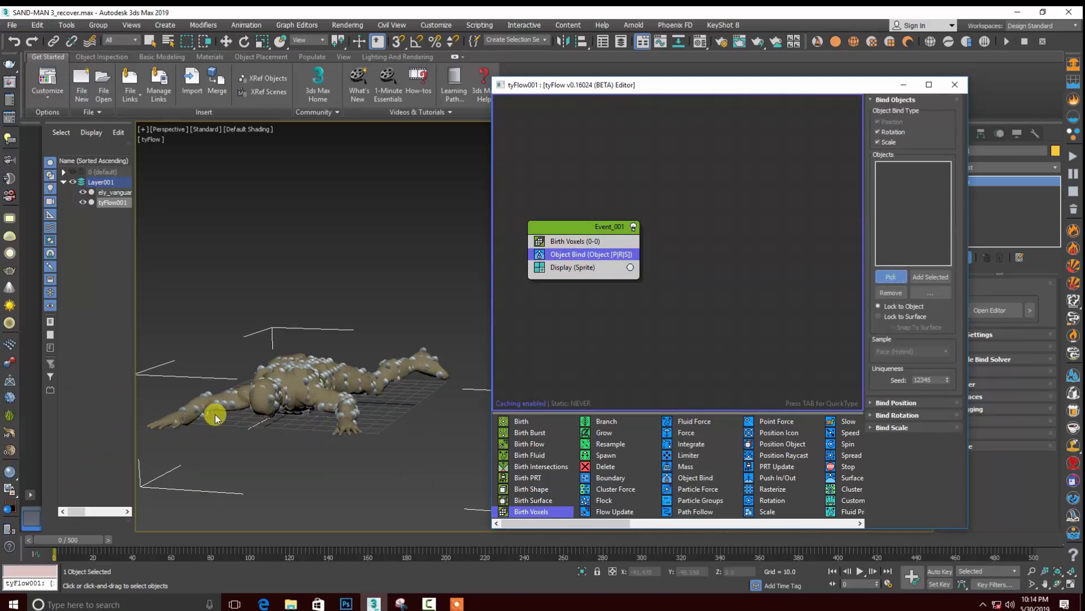
pyautogui.click(192, 397)
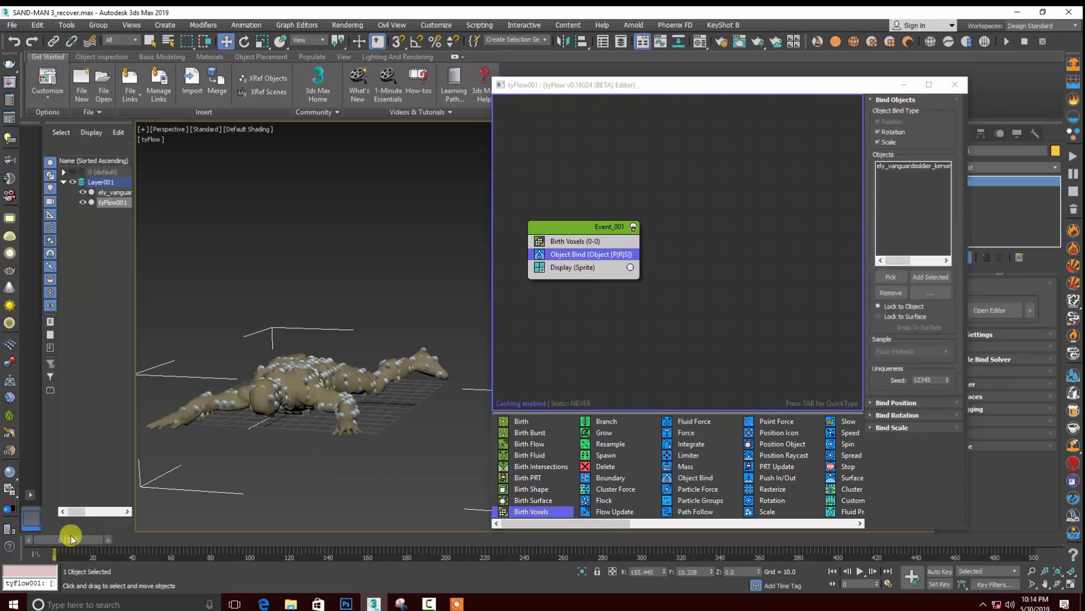
pyautogui.moveTo(71, 538)
pyautogui.mouseDown()
pyautogui.moveTo(247, 539)
pyautogui.moveTo(56, 538)
pyautogui.mouseUp()
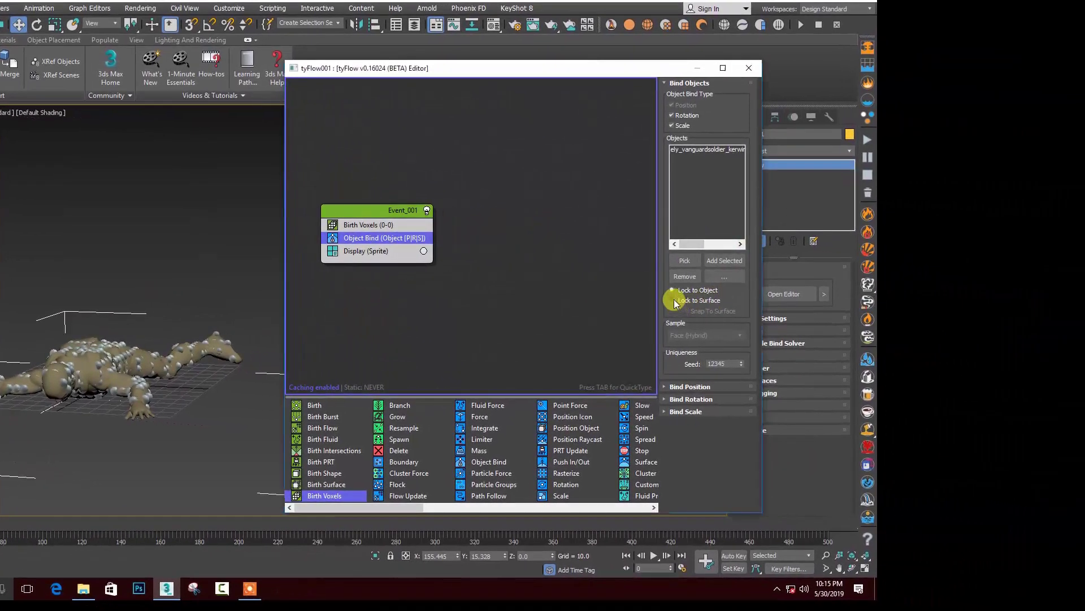
pyautogui.click(878, 316)
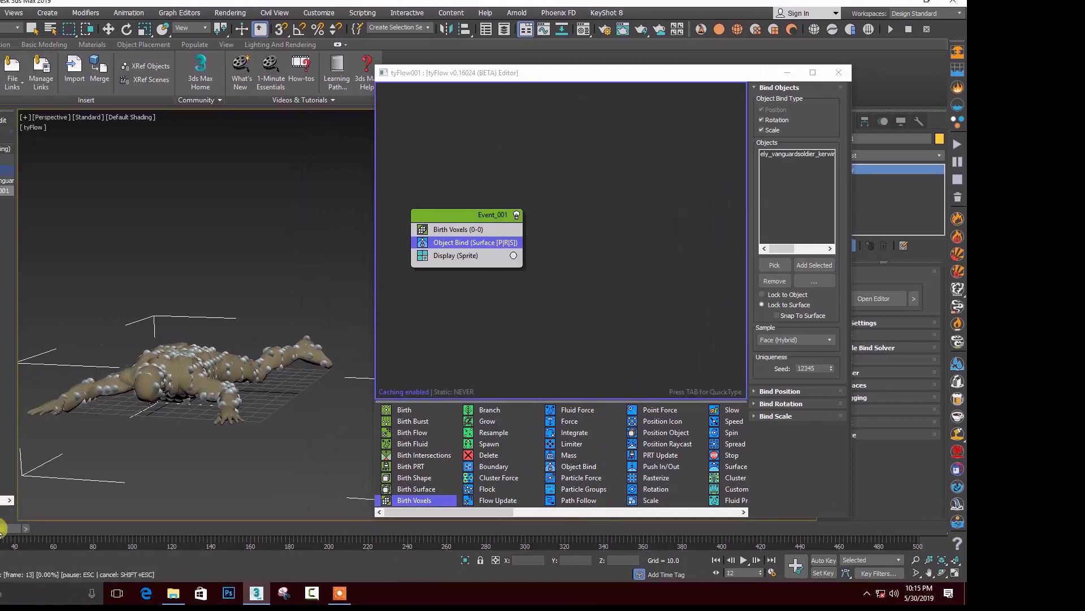
pyautogui.moveTo(60, 534)
pyautogui.mouseDown()
pyautogui.moveTo(294, 527)
pyautogui.moveTo(77, 534)
pyautogui.mouseUp()
pyautogui.click(83, 186)
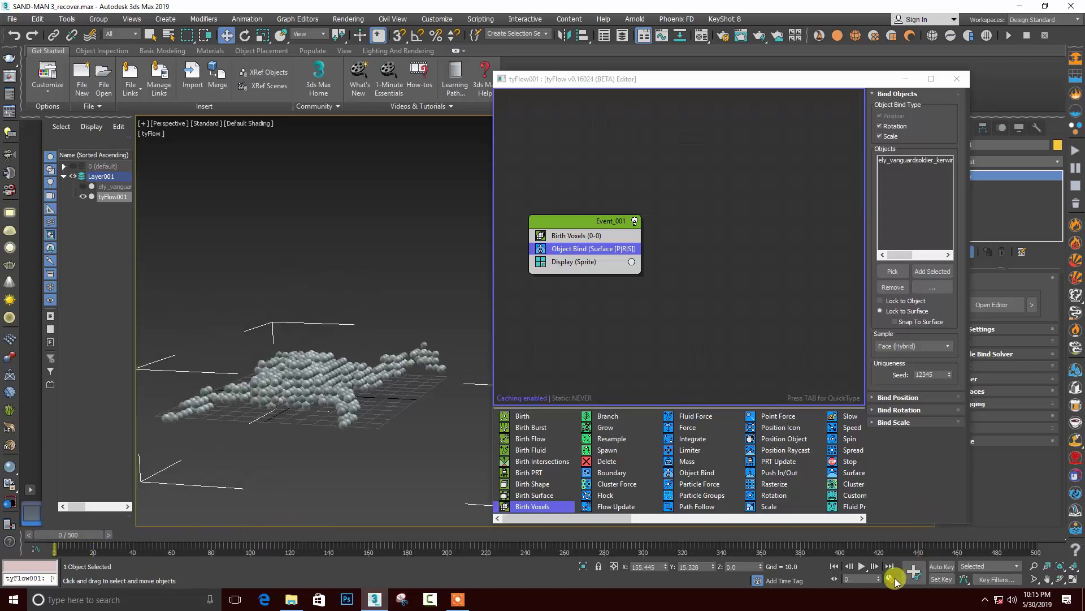
# Set Birth Voxels size to 3.0 and jitter to 60 on all axes
pyautogui.click(890, 579)
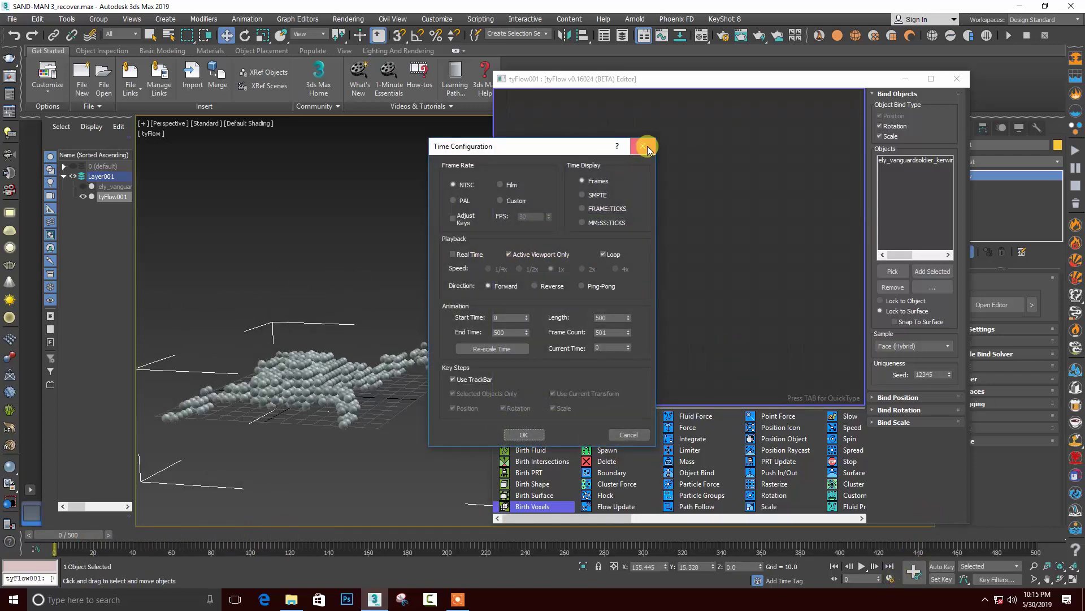
pyautogui.click(646, 148)
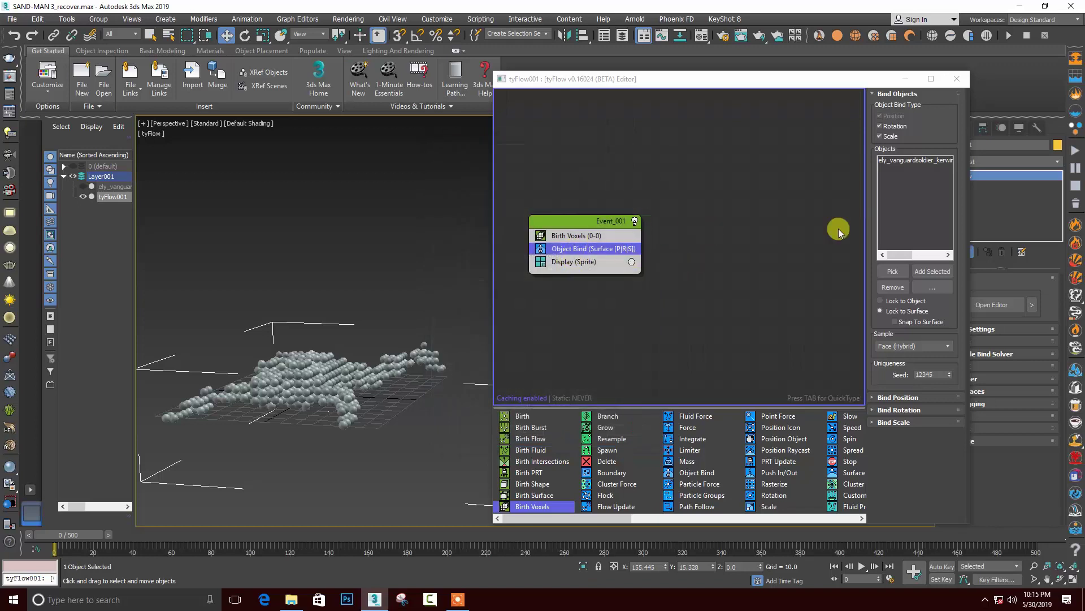
pyautogui.click(576, 233)
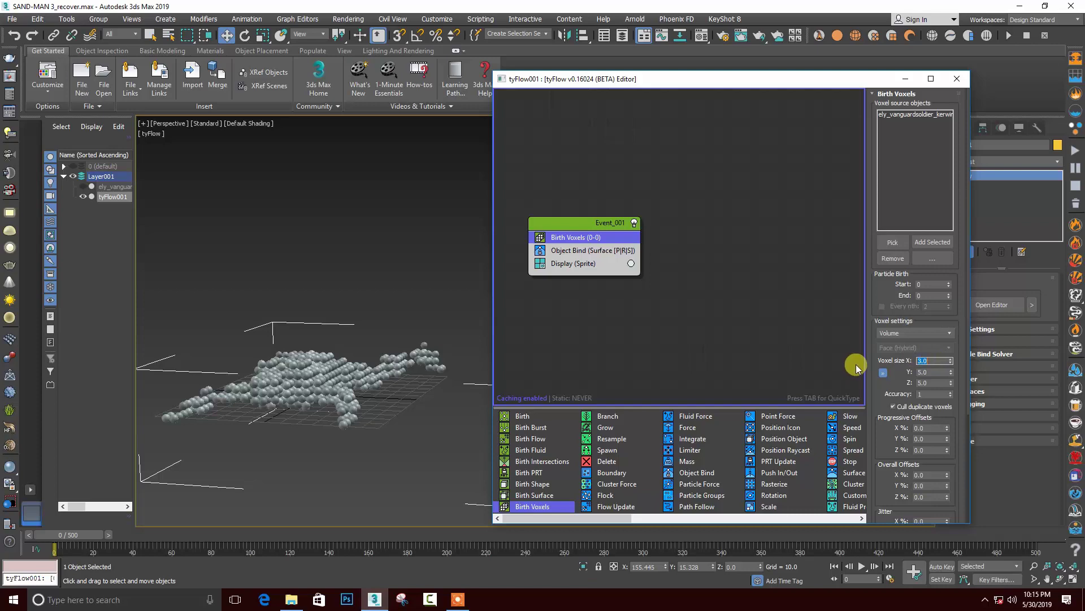
pyautogui.press('Return')
pyautogui.moveTo(260, 388)
pyautogui.keyDown('alt'); pyautogui.mouseDown(button='middle')
pyautogui.moveTo(388, 368)
pyautogui.moveTo(386, 386)
pyautogui.mouseUp(button='middle'); pyautogui.keyUp('alt')
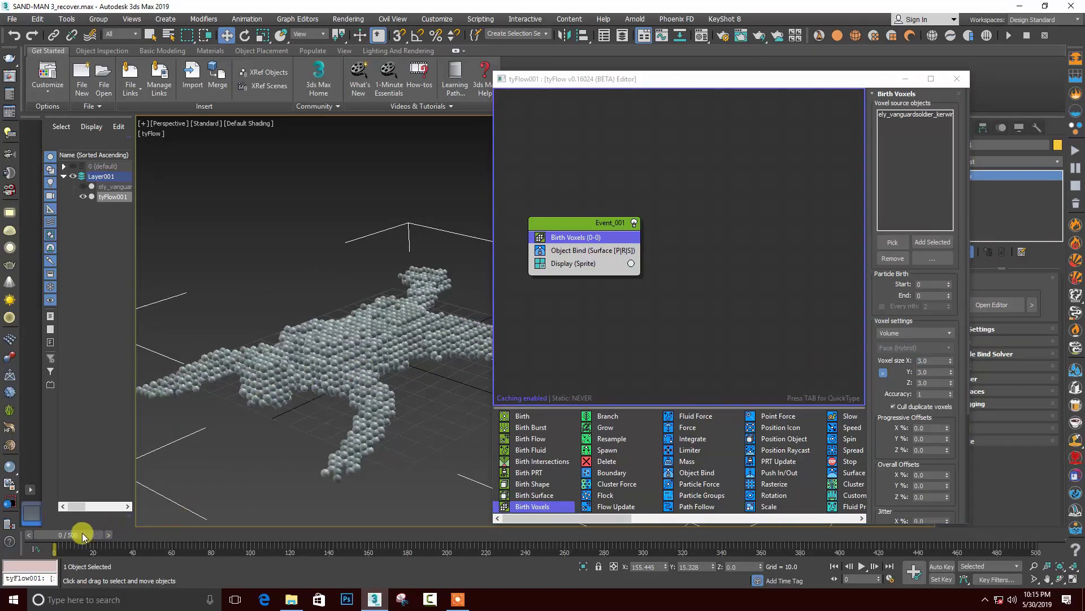
pyautogui.moveTo(80, 534)
pyautogui.mouseDown()
pyautogui.moveTo(266, 532)
pyautogui.moveTo(45, 536)
pyautogui.mouseUp()
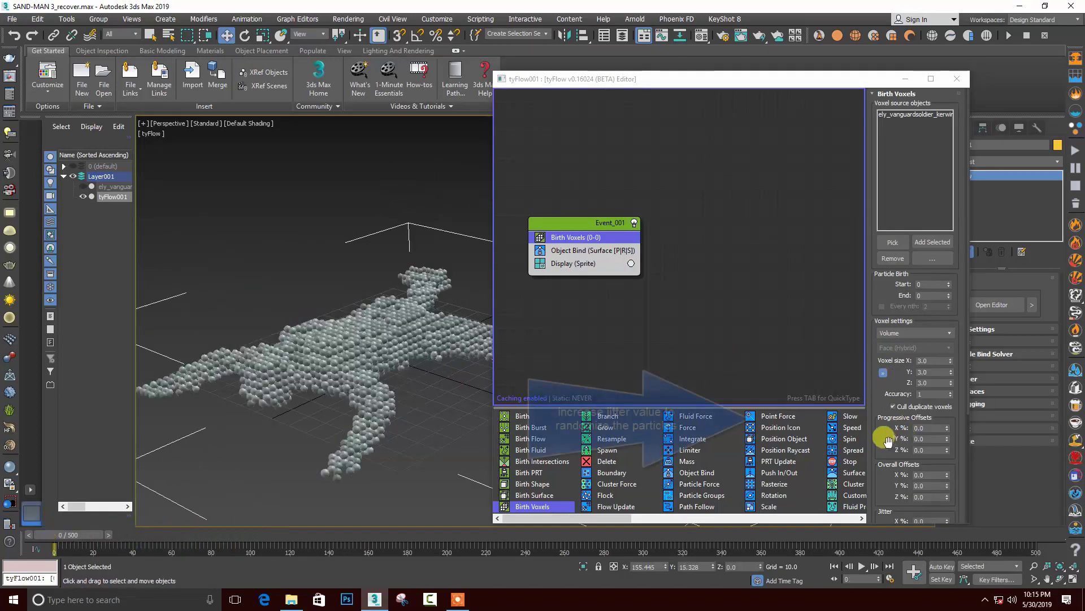
pyautogui.scroll(-5, 904, 435)
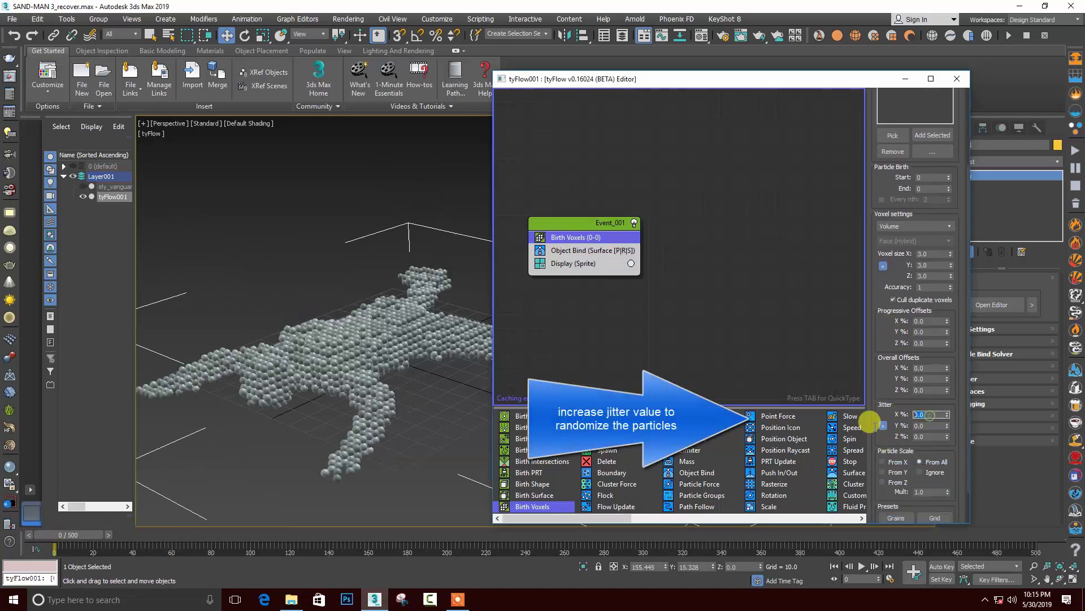
pyautogui.write('60')
pyautogui.press('Return')
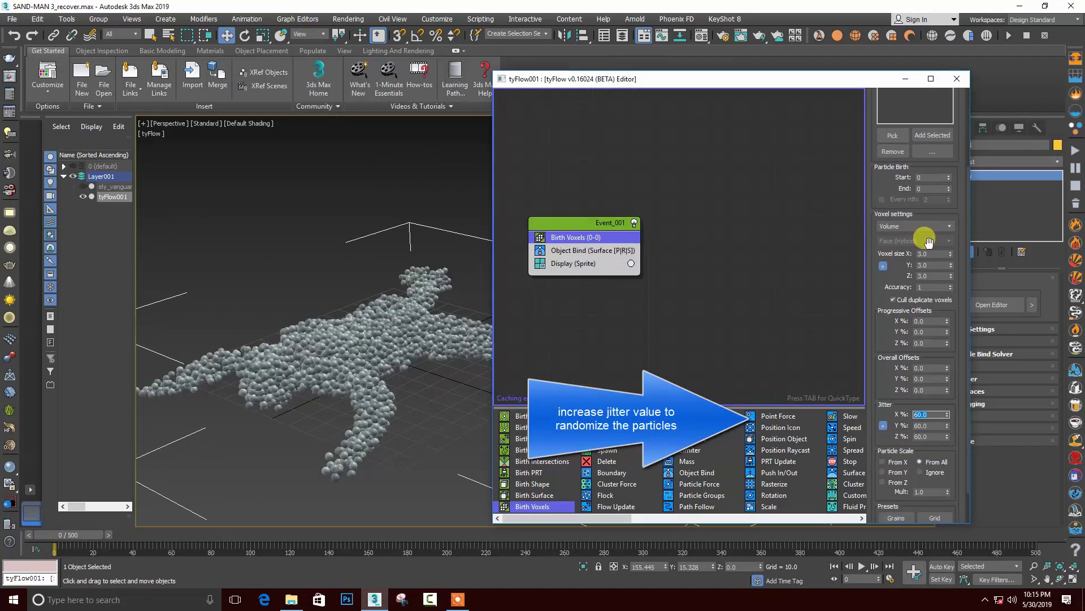
pyautogui.moveTo(106, 537); pyautogui.dragTo(78, 537)
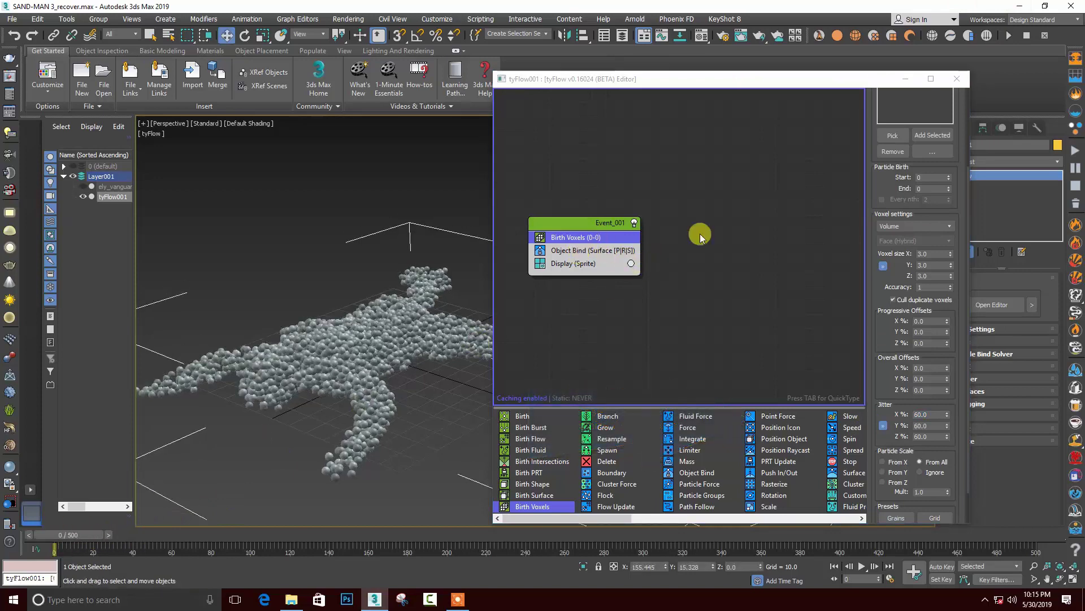
# Reduce the voxel size to 2.0 and preview the denser particle figure
pyautogui.click(930, 254)
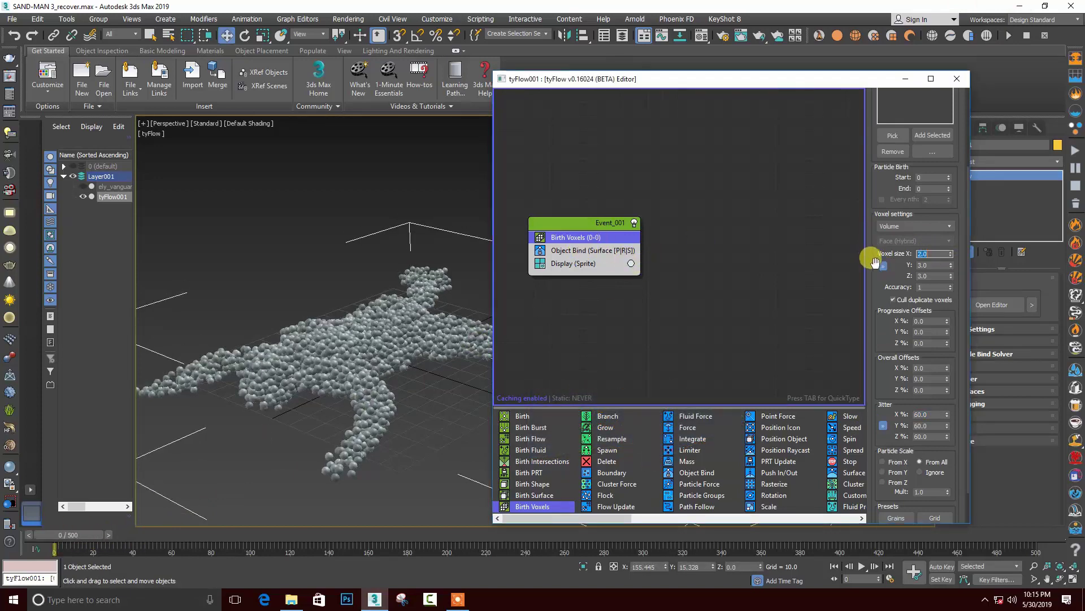
pyautogui.click(878, 263)
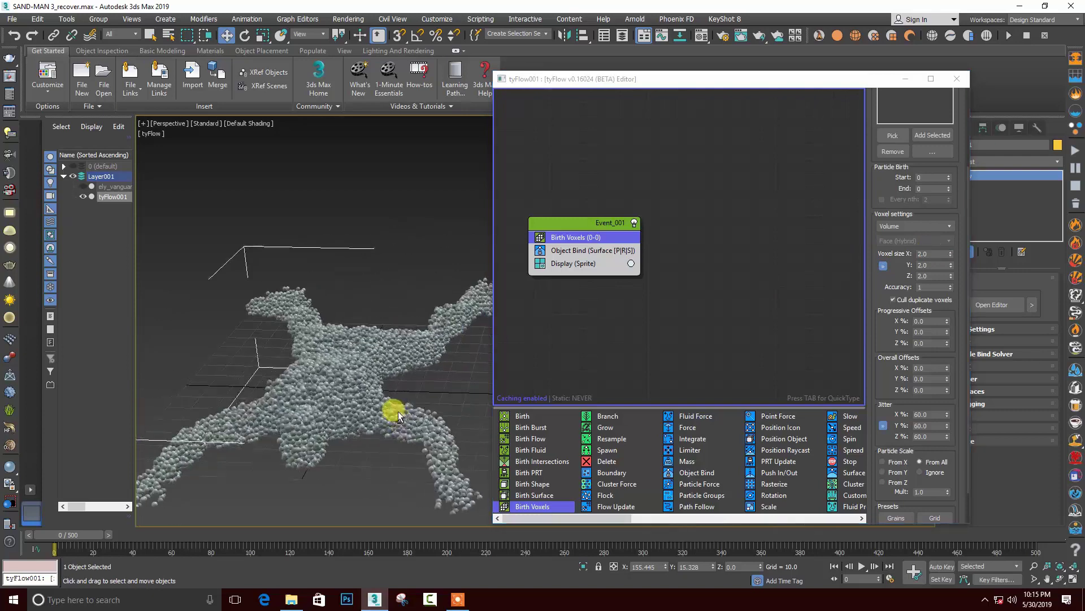
pyautogui.moveTo(85, 534)
pyautogui.mouseDown()
pyautogui.moveTo(235, 537)
pyautogui.moveTo(56, 537)
pyautogui.mouseUp()
pyautogui.press('w')
pyautogui.keyDown('alt'); pyautogui.moveTo(362, 295); pyautogui.dragTo(427, 299, button='middle'); pyautogui.keyUp('alt')
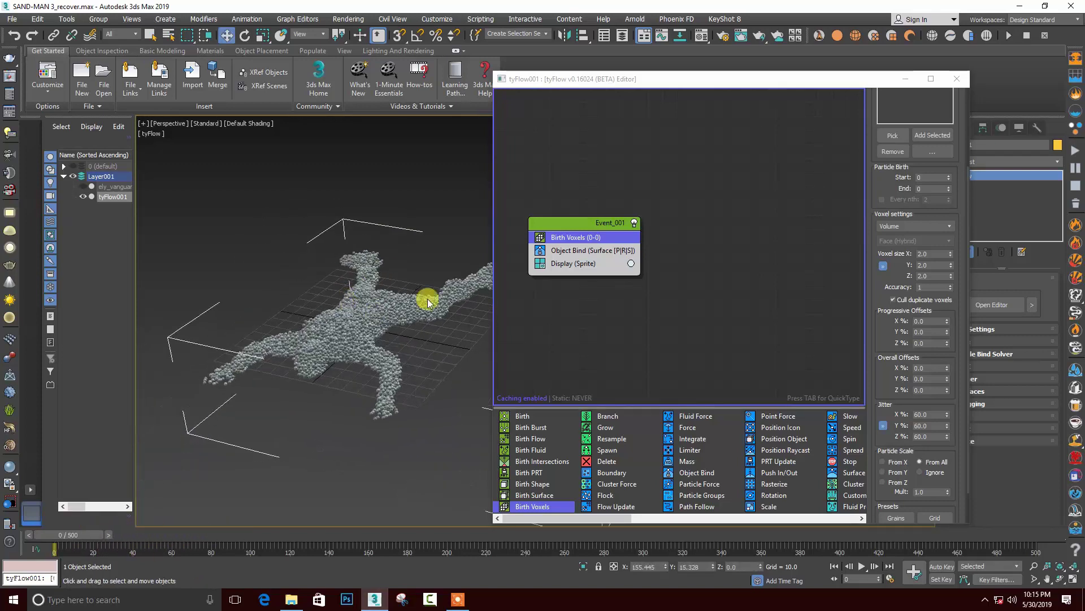
pyautogui.moveTo(585, 234)
pyautogui.mouseDown()
pyautogui.moveTo(562, 231)
pyautogui.moveTo(617, 179)
pyautogui.mouseUp()
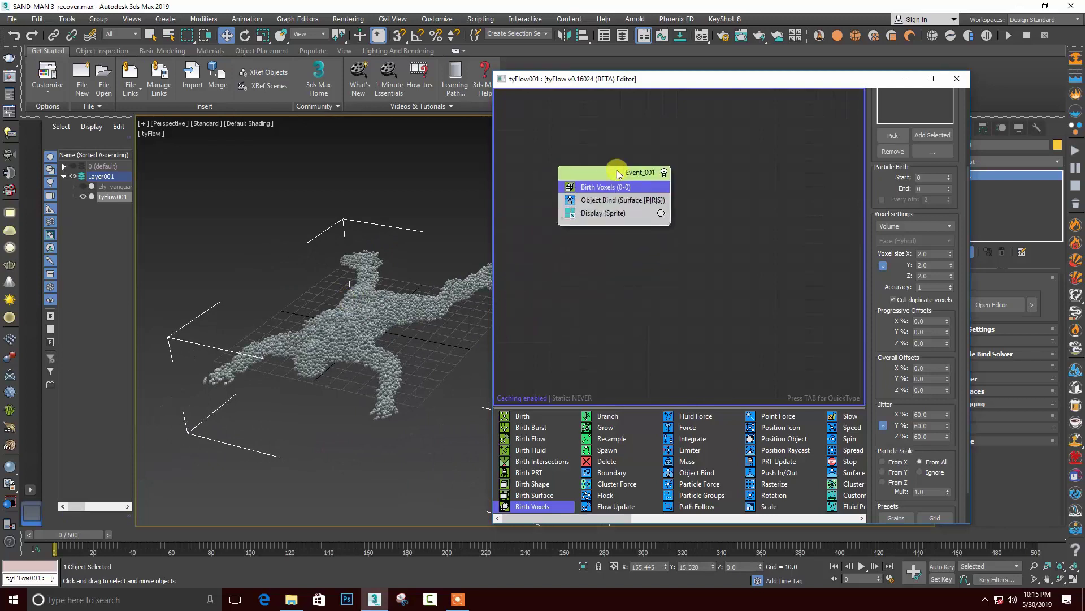
# Duplicate Event_001 and place the copy below the original
pyautogui.rightClick(622, 178)
pyautogui.click(636, 180)
pyautogui.click(585, 255)
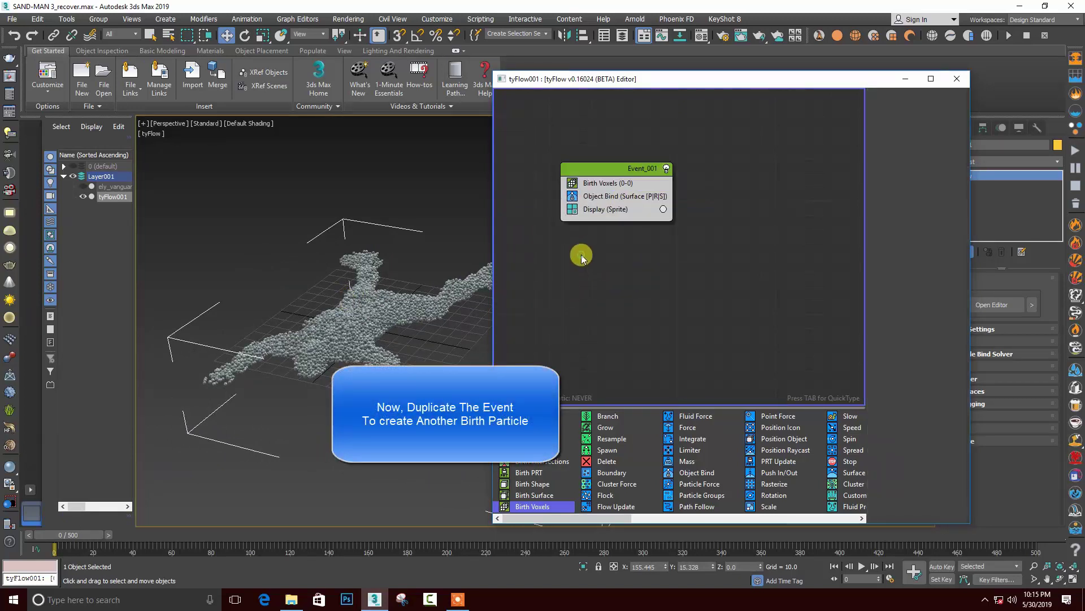
pyautogui.rightClick(576, 248)
pyautogui.click(616, 260)
pyautogui.hotkey('ctrl', 'v')
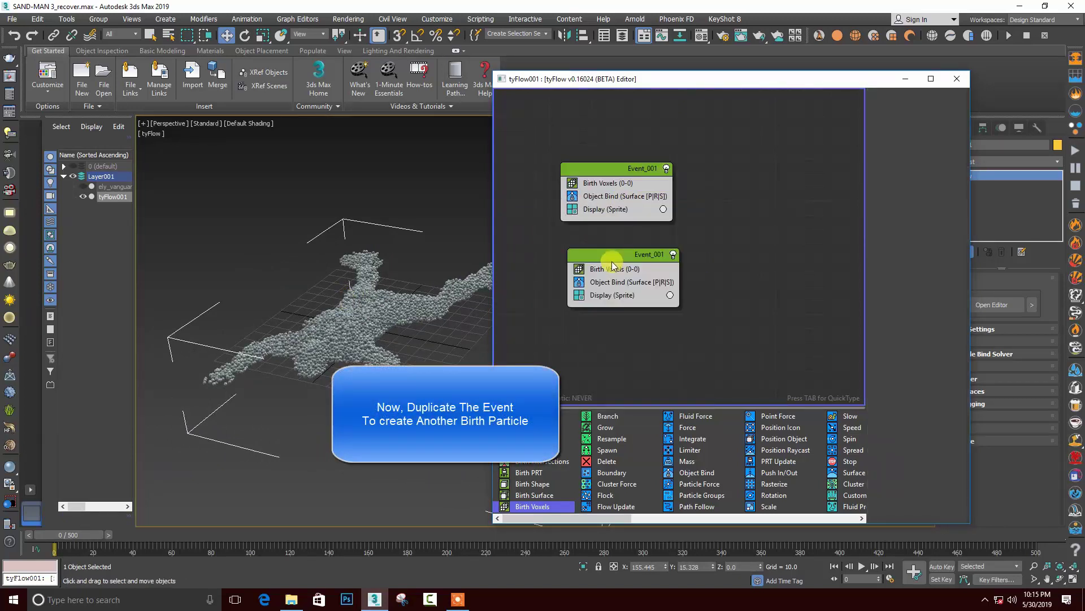
pyautogui.moveTo(644, 252); pyautogui.dragTo(622, 249)
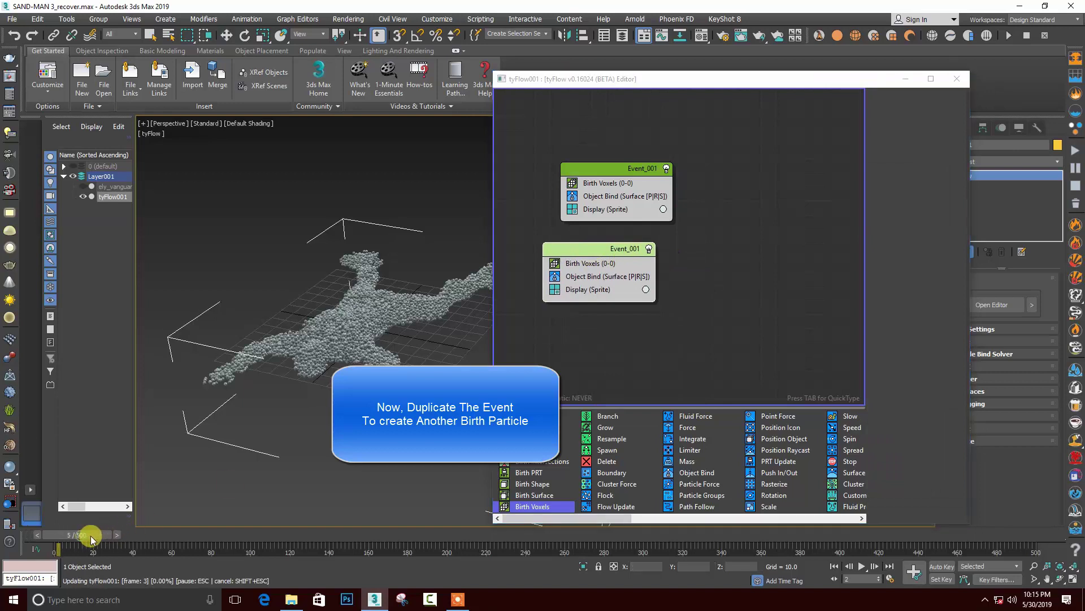
pyautogui.moveTo(81, 539); pyautogui.dragTo(74, 537)
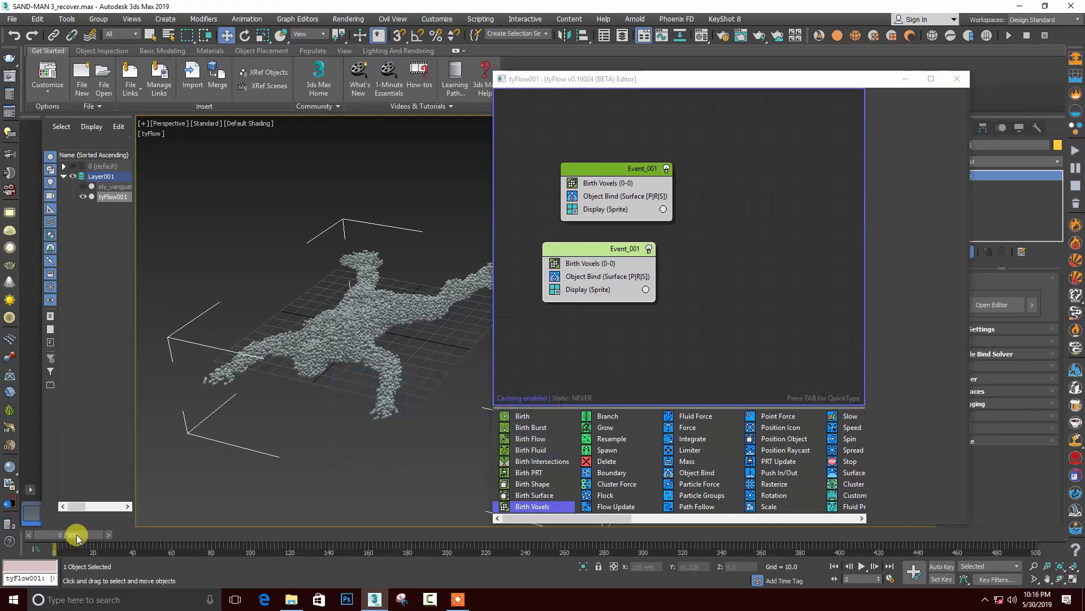
# Disable the original Event_001 and set the copy's Display percent to 1.0
pyautogui.click(667, 171)
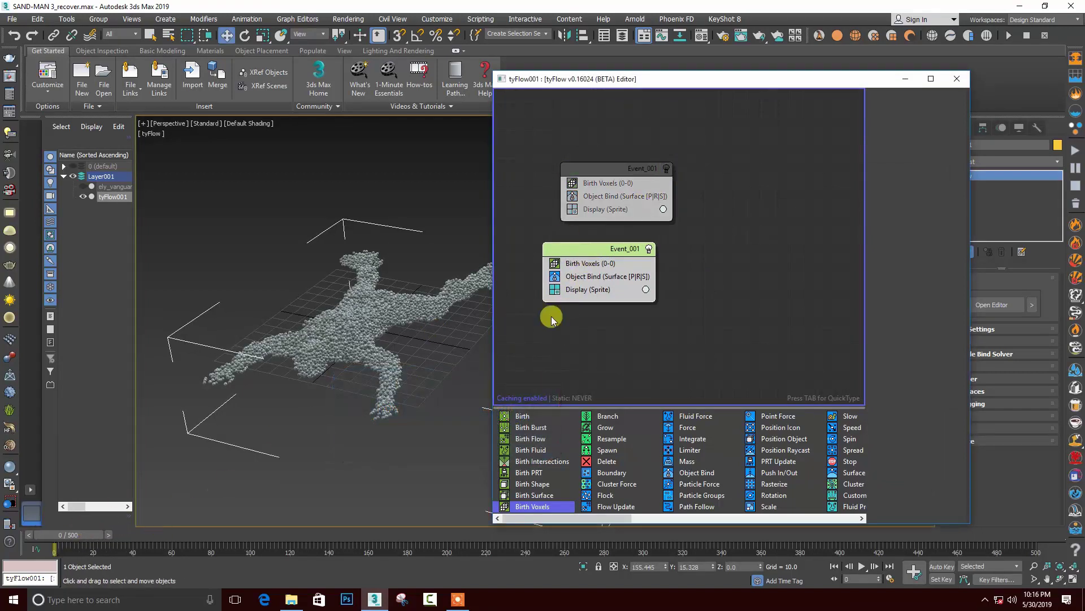
pyautogui.click(585, 289)
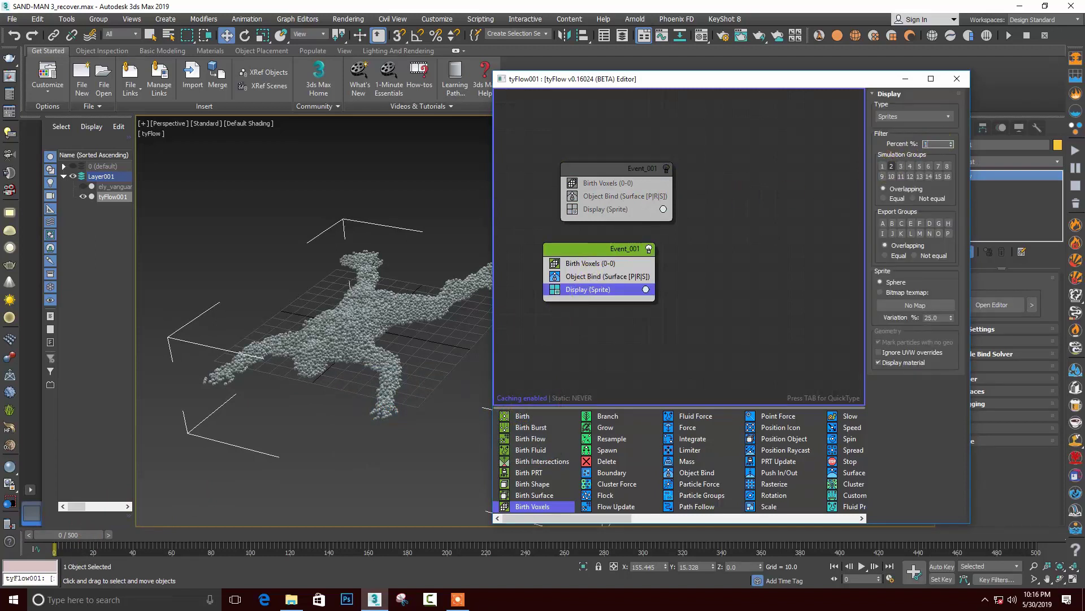
pyautogui.click(894, 171)
# Scrub the timeline to frame 78 and compare briefly with the original event re-enabled
pyautogui.moveTo(81, 531); pyautogui.dragTo(175, 533)
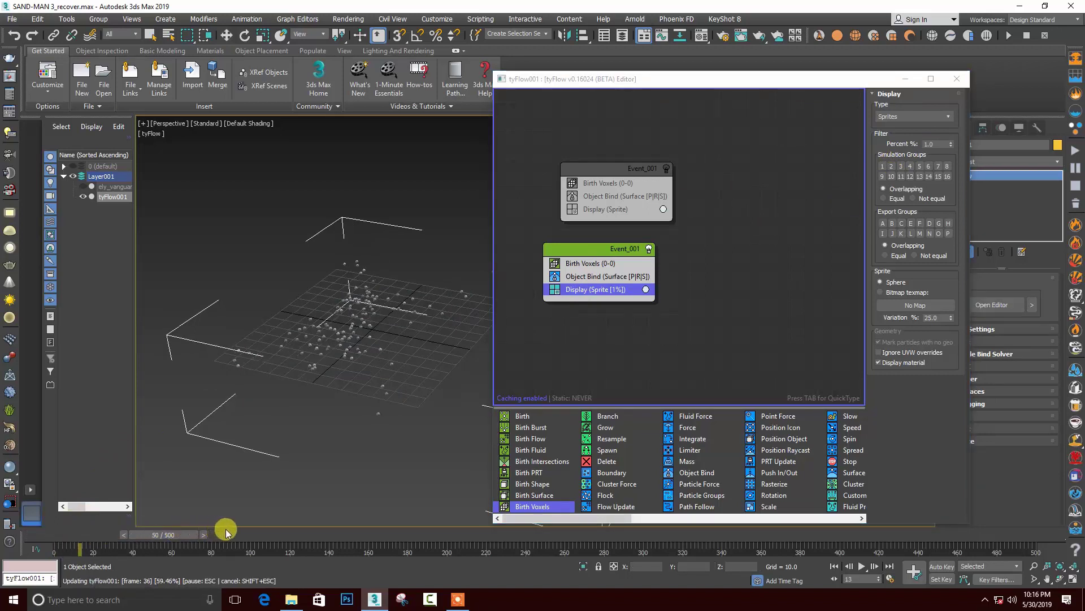
pyautogui.moveTo(202, 536); pyautogui.dragTo(205, 535)
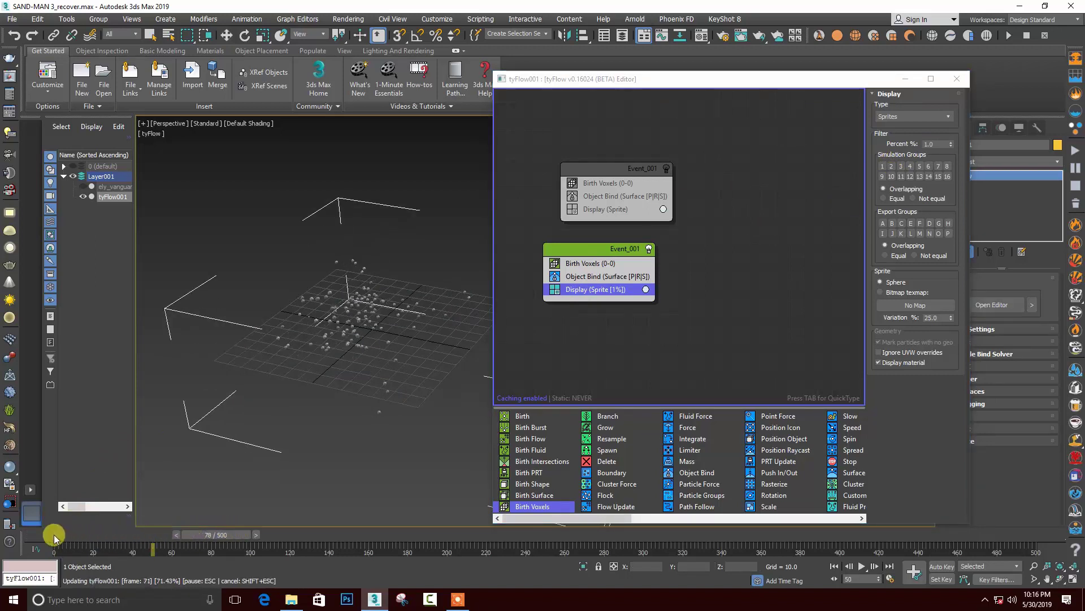
pyautogui.moveTo(54, 536); pyautogui.dragTo(314, 535)
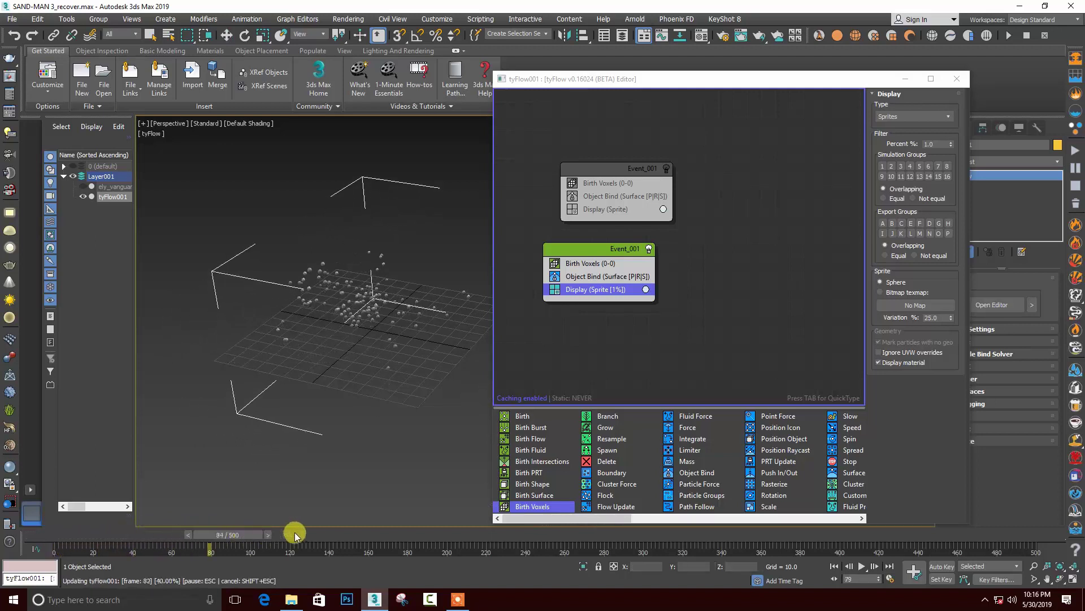
pyautogui.click(45, 535)
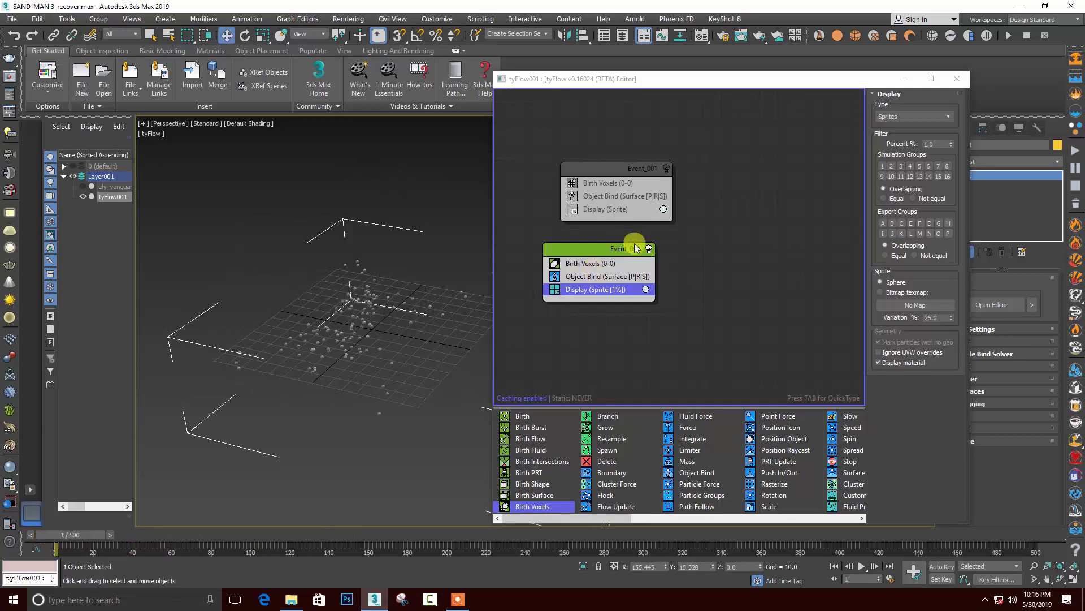
pyautogui.click(666, 168)
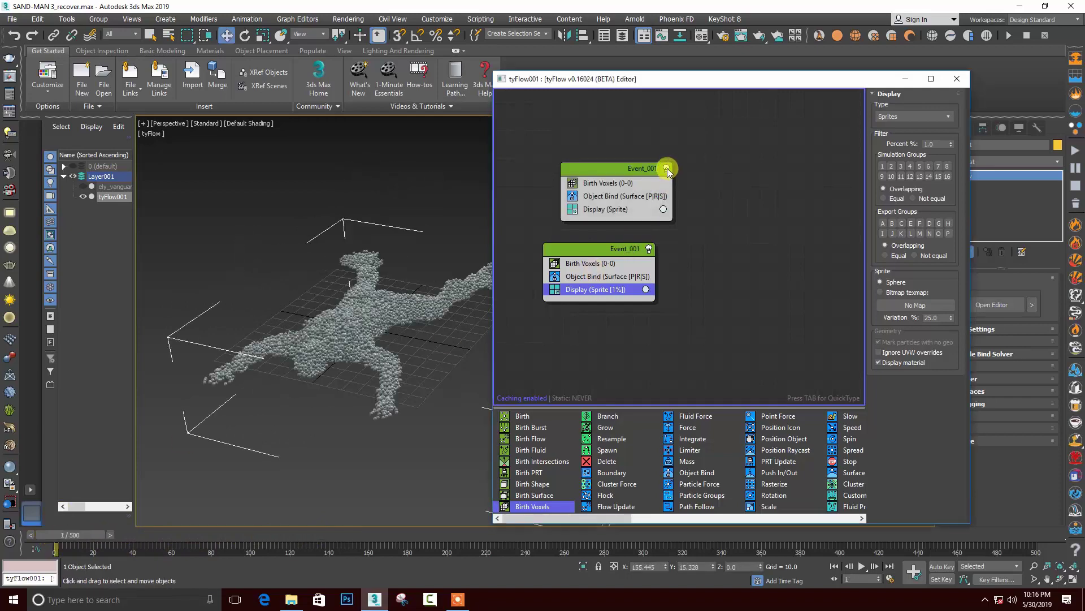
pyautogui.click(667, 168)
pyautogui.moveTo(588, 250); pyautogui.dragTo(579, 247)
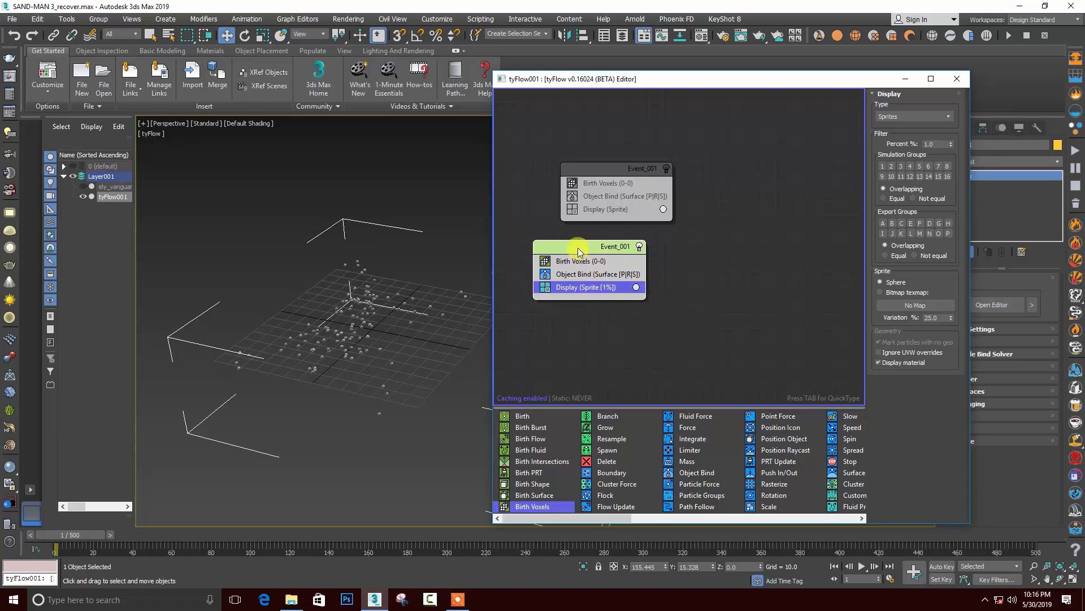
# Add a Spawn operator below Object Bind in the duplicated event
pyautogui.press('Tab')
pyautogui.write('sp')
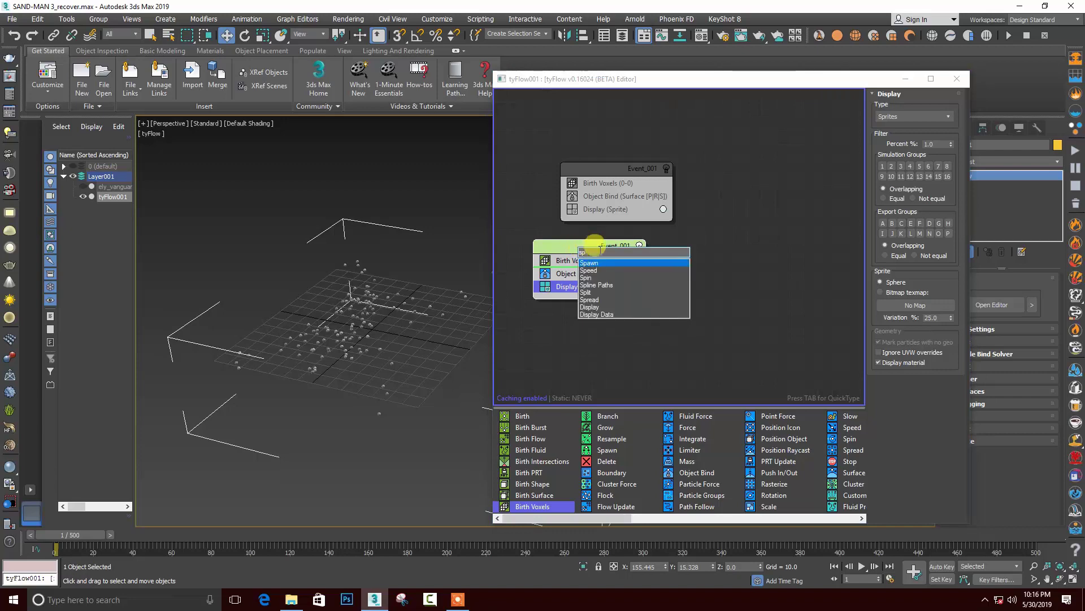
pyautogui.click(601, 264)
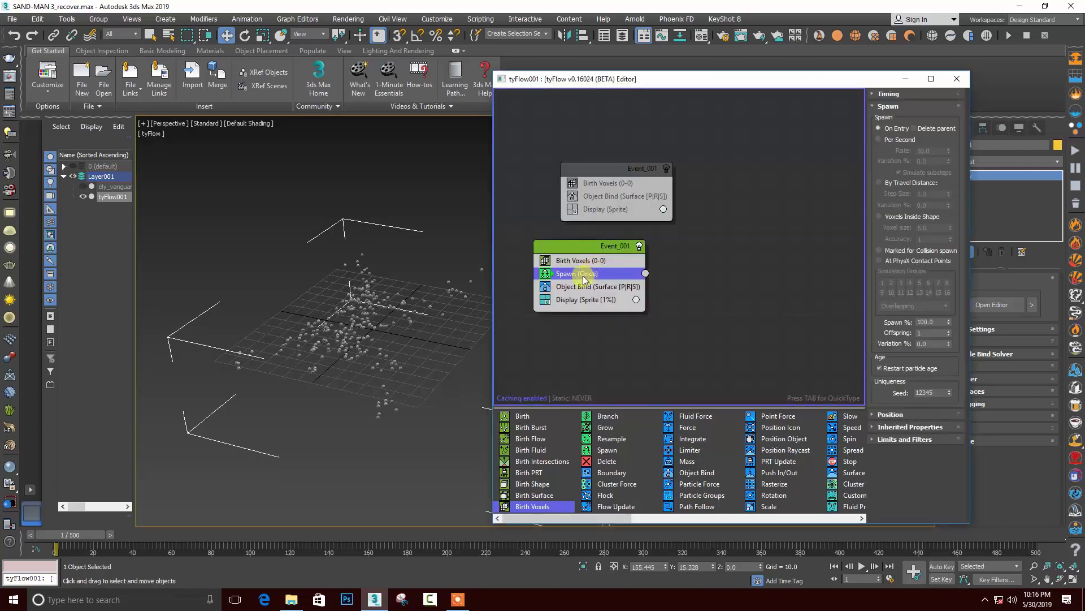
pyautogui.moveTo(584, 274); pyautogui.dragTo(591, 301)
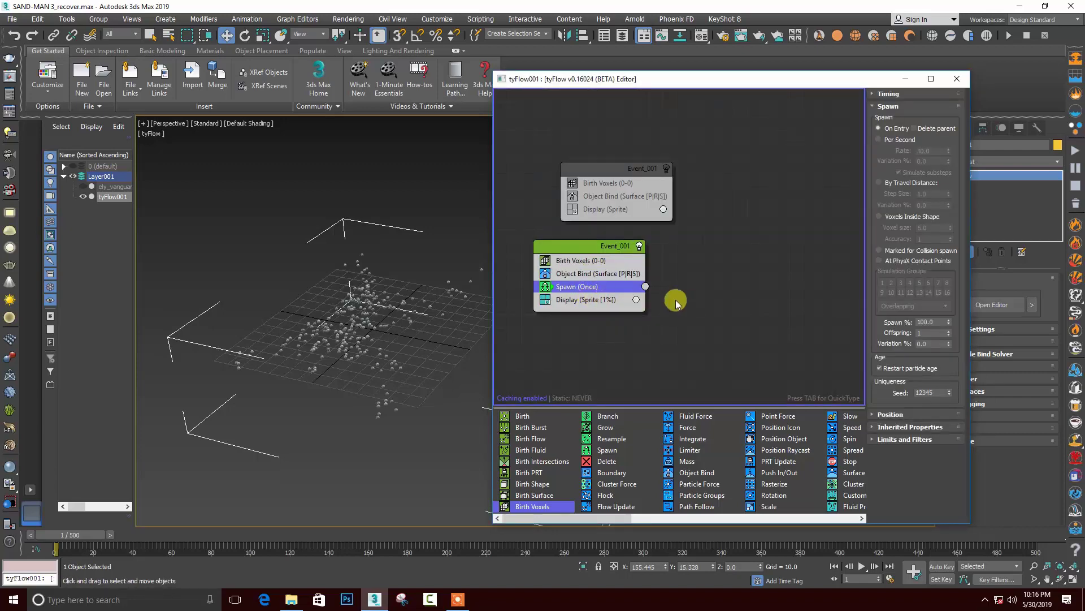
pyautogui.click(676, 303)
# Create Event_003 with a small-dots Display and wire Spawn's output into it
pyautogui.press('Tab')
pyautogui.write('di')
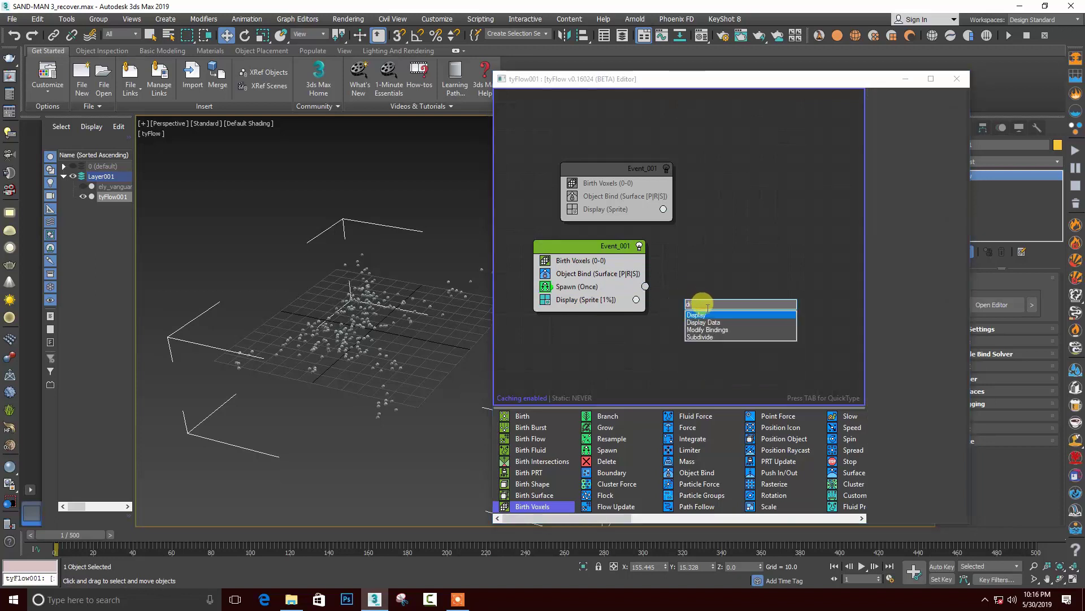
pyautogui.click(701, 316)
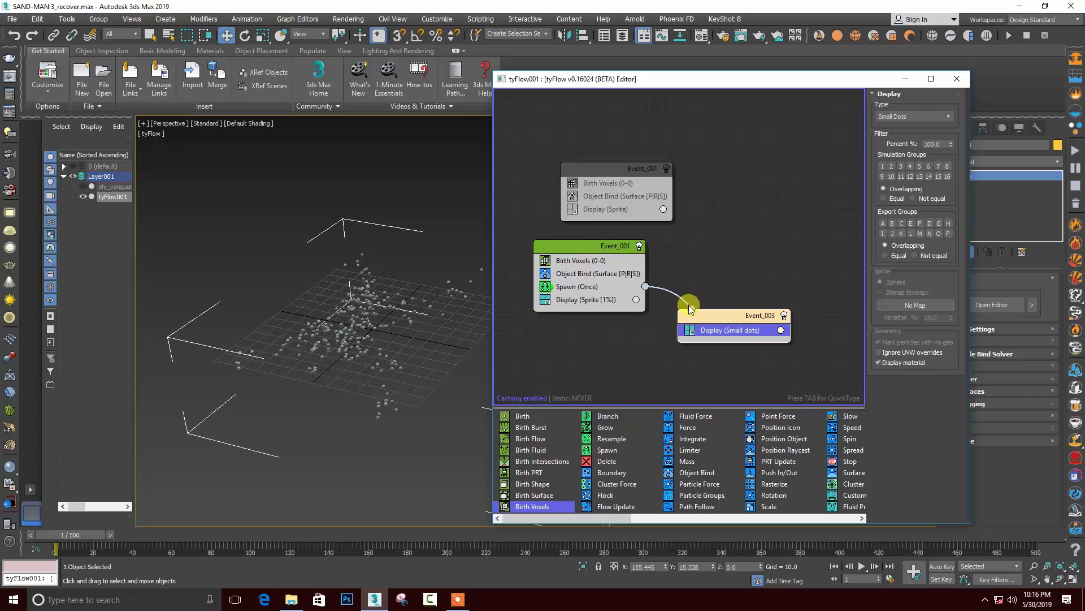
pyautogui.moveTo(691, 309); pyautogui.dragTo(692, 309)
pyautogui.click(585, 291)
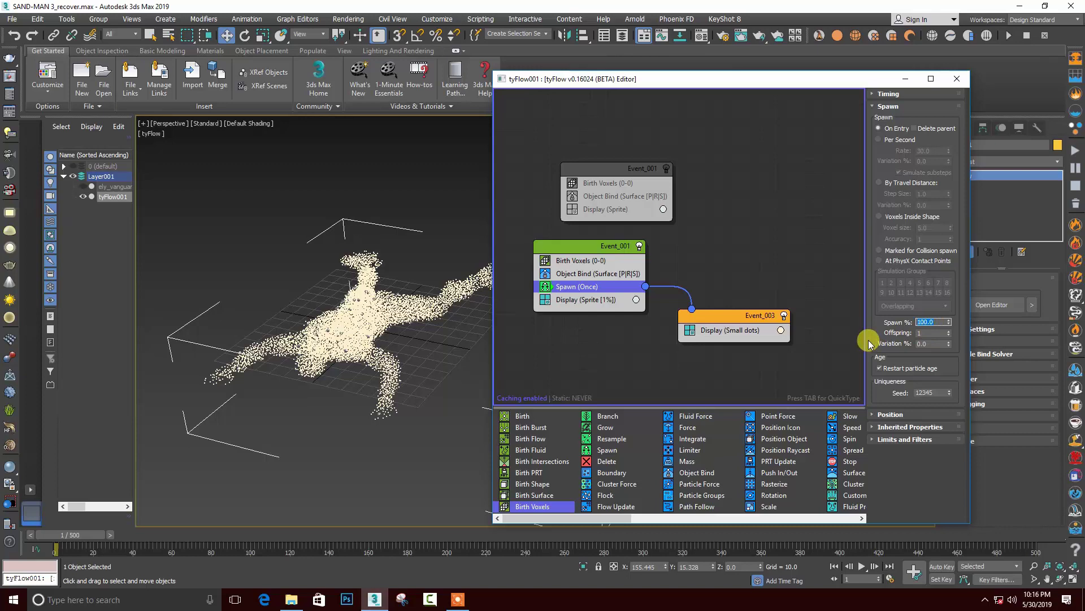
pyautogui.write('10')
# Set Spawn to By Travel, timed on event entry over 0–10, with Spawn % 5.0
pyautogui.press('Return')
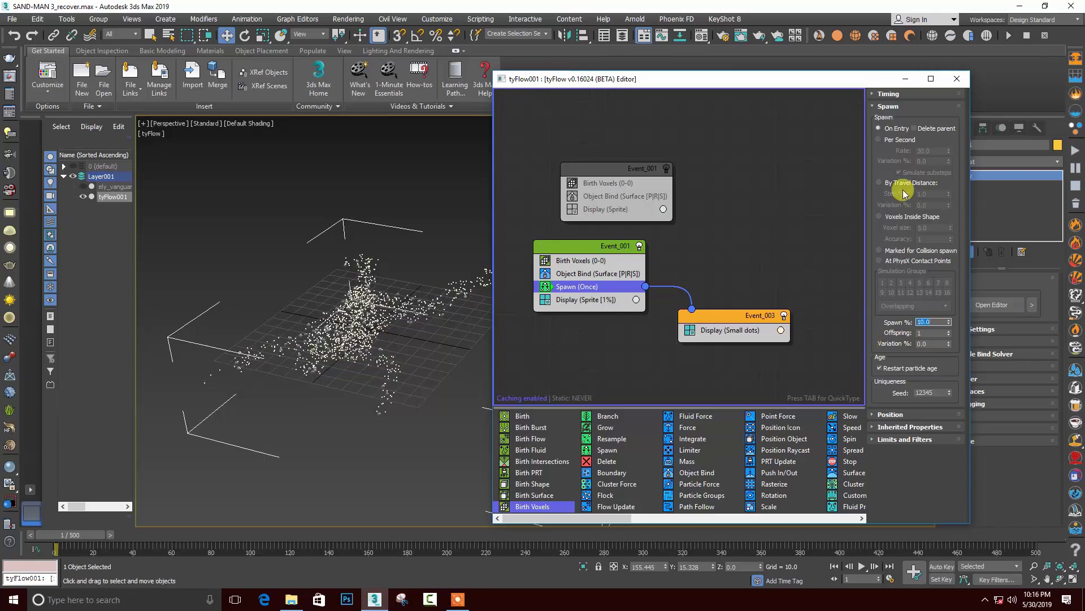
pyautogui.click(892, 187)
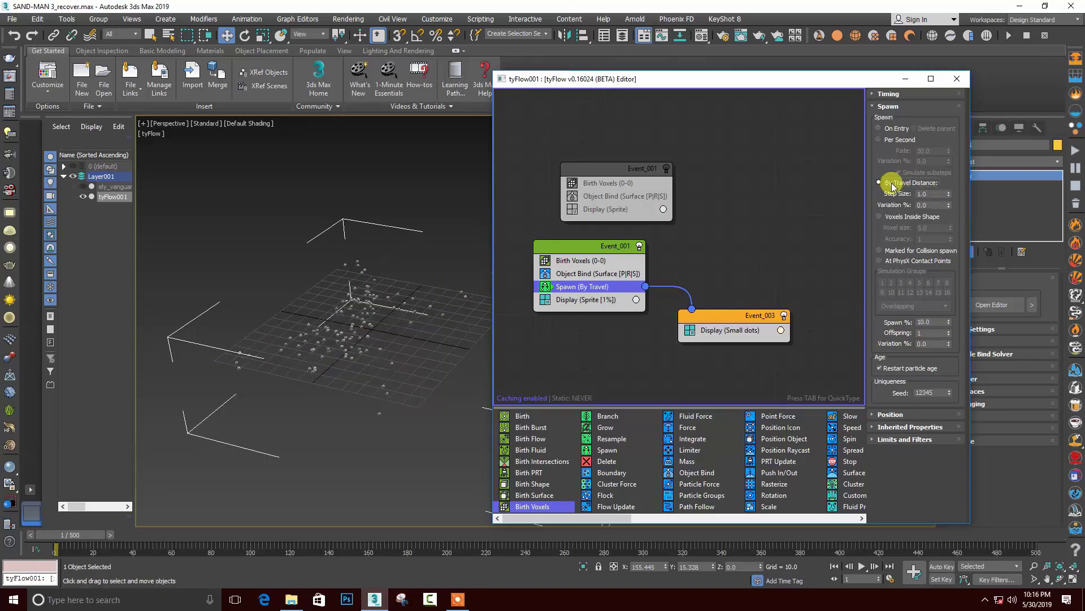
pyautogui.click(899, 93)
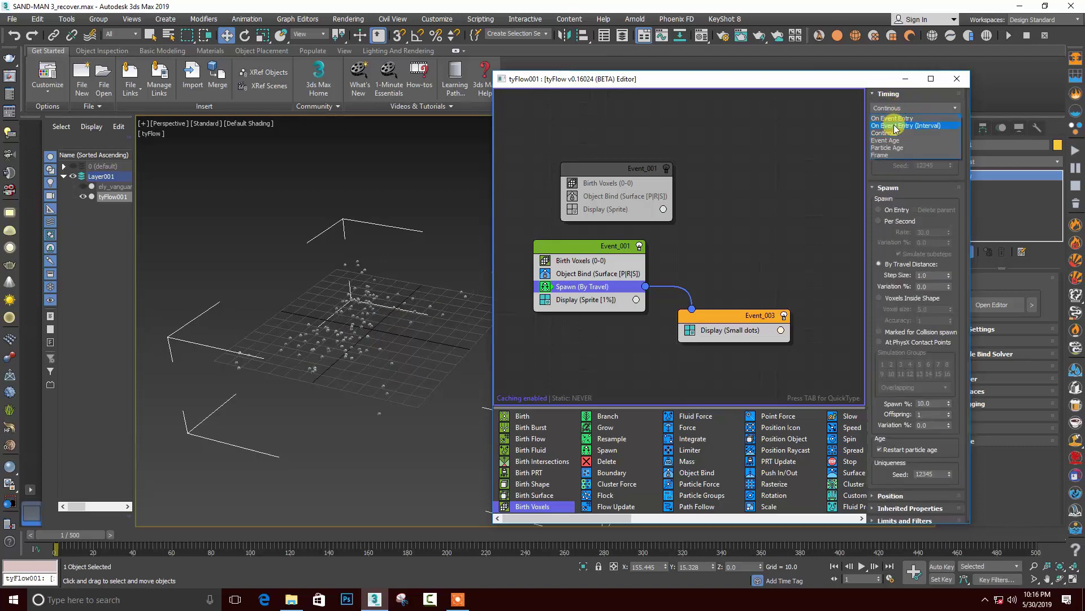
pyautogui.click(895, 125)
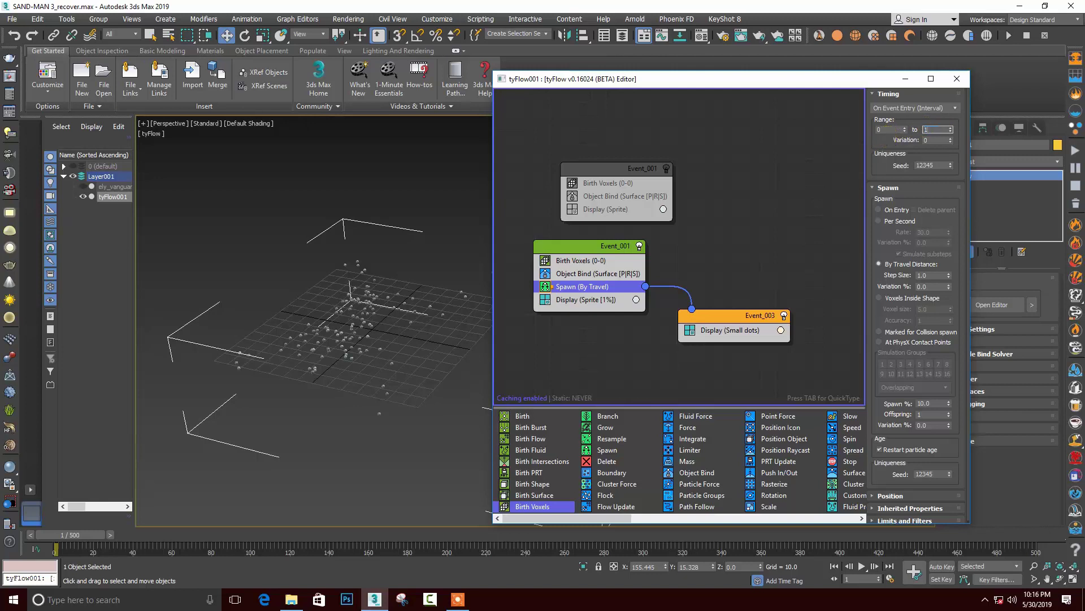
pyautogui.write('10')
pyautogui.press('Return')
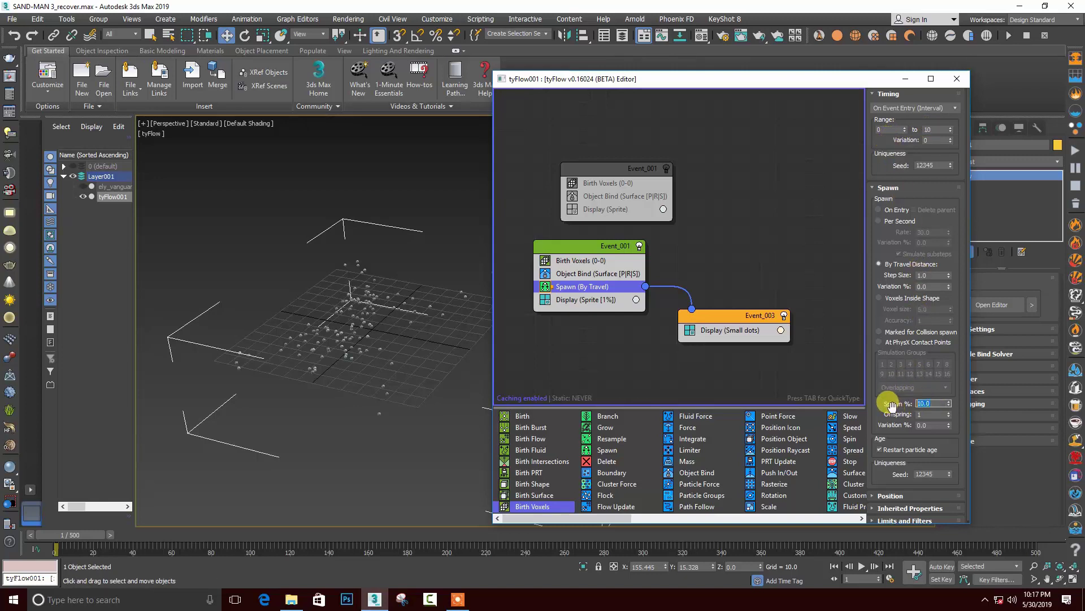
pyautogui.write('5')
pyautogui.moveTo(872, 395); pyautogui.dragTo(874, 355)
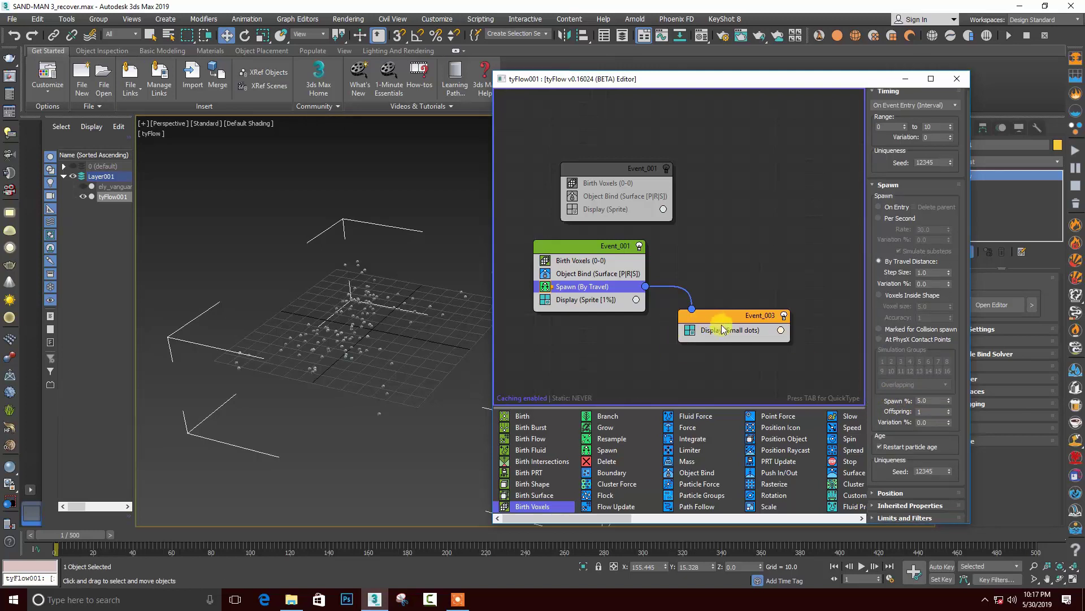
# Change Event_003's Display type from dots to sprites
pyautogui.click(724, 331)
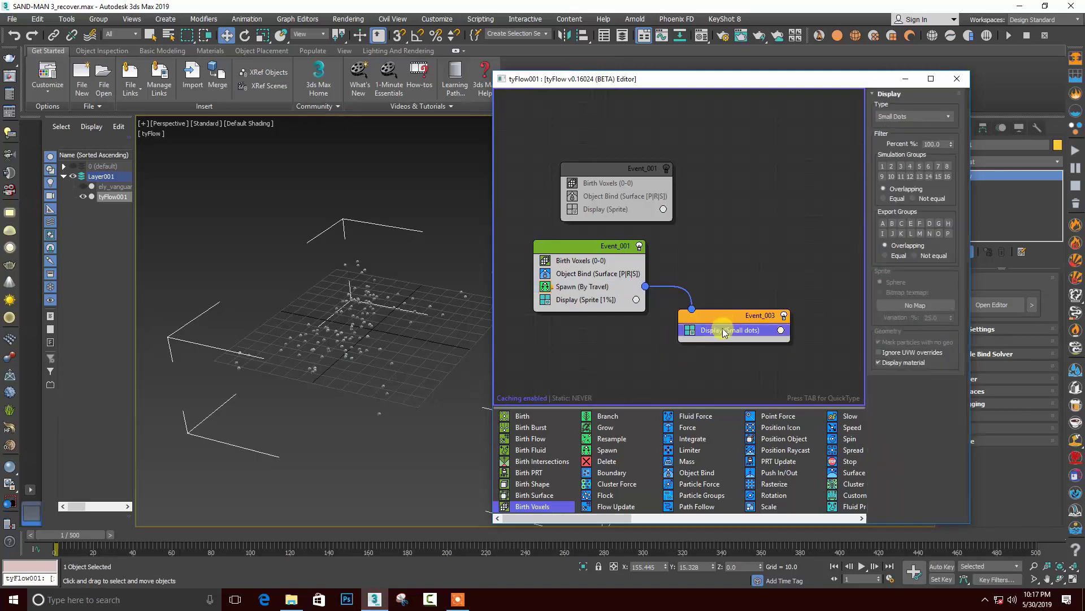
pyautogui.click(893, 116)
pyautogui.click(888, 151)
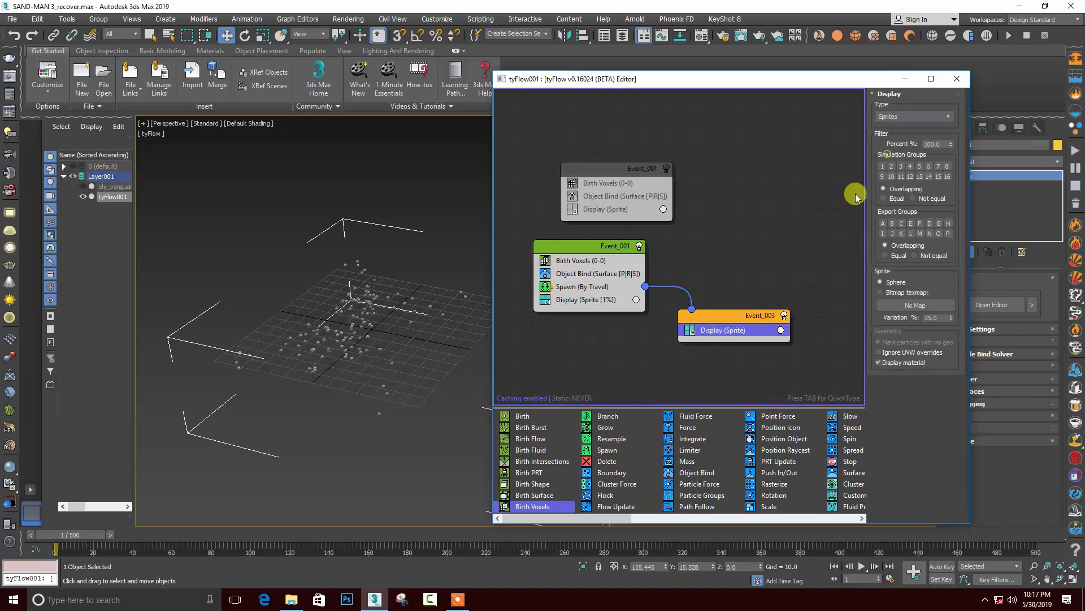
# Add a gravity Force operator to Event_003 and preview the falling particles
pyautogui.press('Tab')
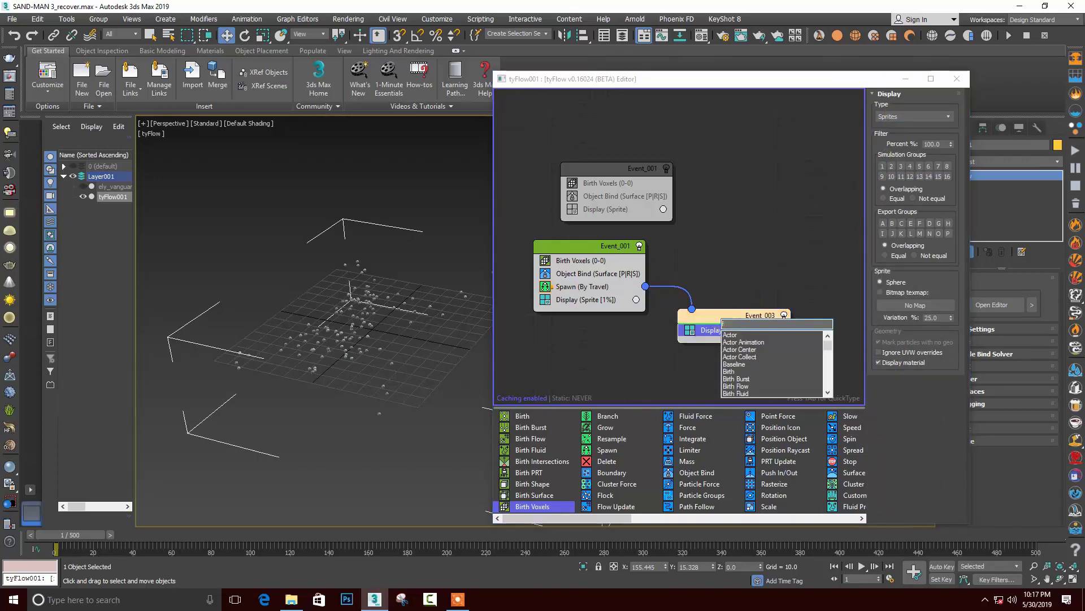
pyautogui.write('fo')
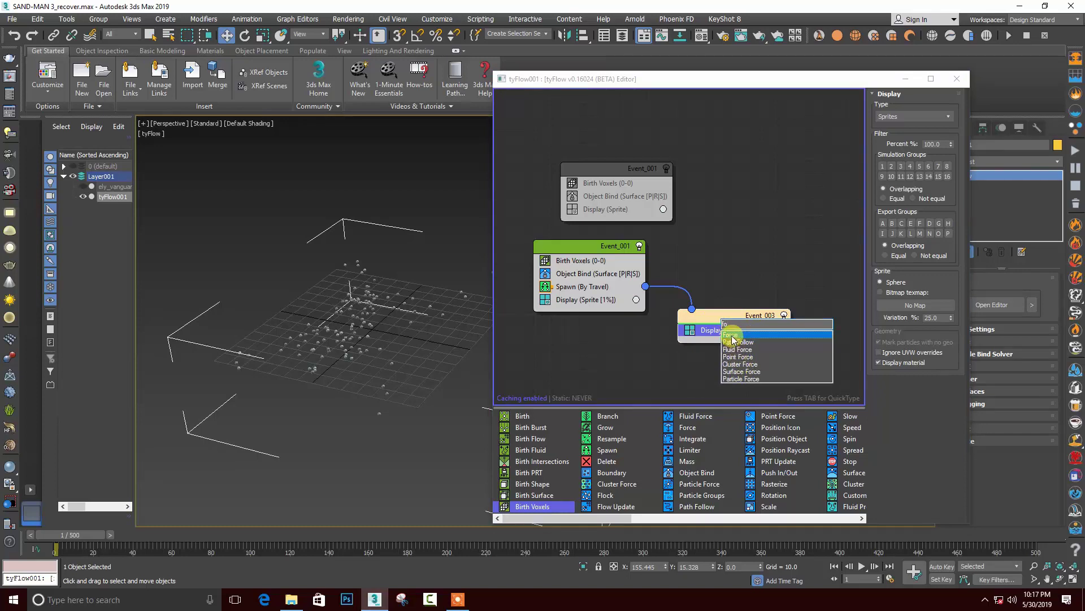
pyautogui.click(731, 336)
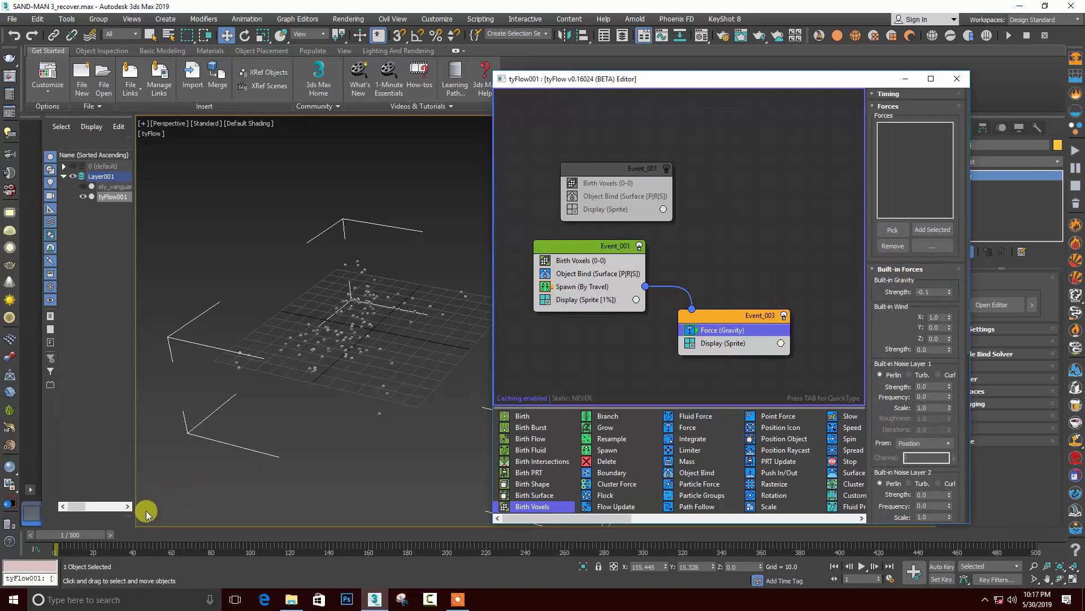
pyautogui.moveTo(90, 537)
pyautogui.mouseDown()
pyautogui.moveTo(182, 519)
pyautogui.moveTo(150, 516)
pyautogui.moveTo(276, 513)
pyautogui.moveTo(46, 536)
pyautogui.mouseUp()
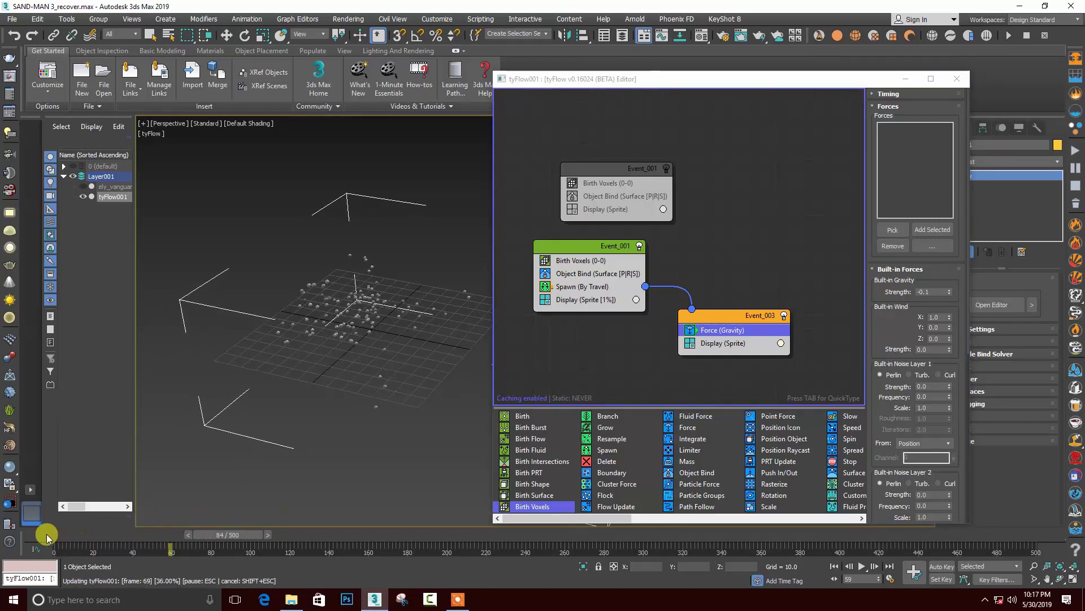
# Switch Spawn to Per Second, trying rate 2.0 then 10.0, previewing up to frame 112
pyautogui.click(584, 287)
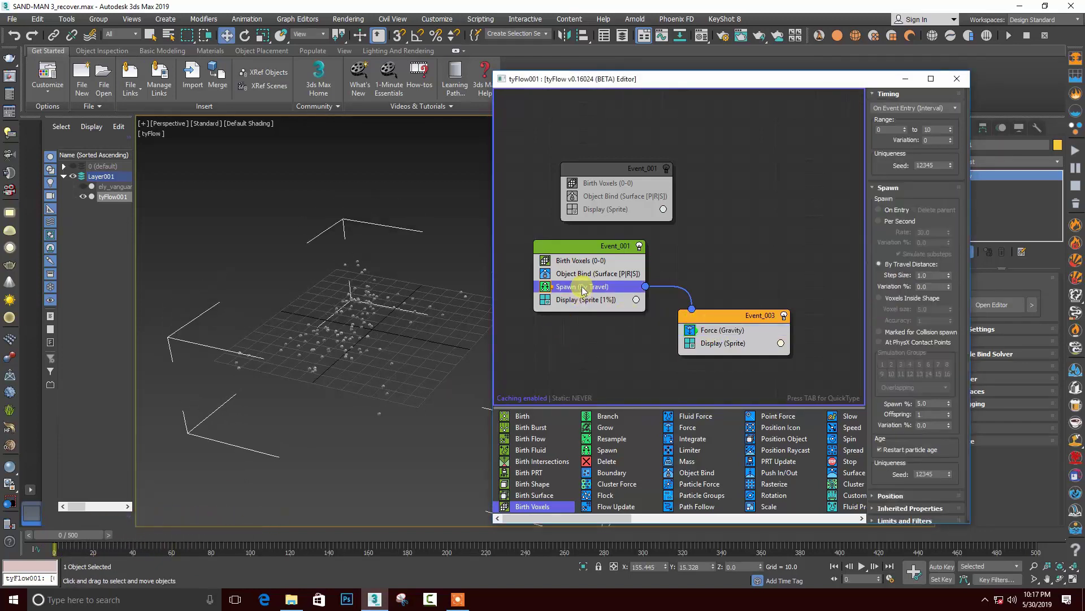
pyautogui.moveTo(879, 245); pyautogui.dragTo(878, 234)
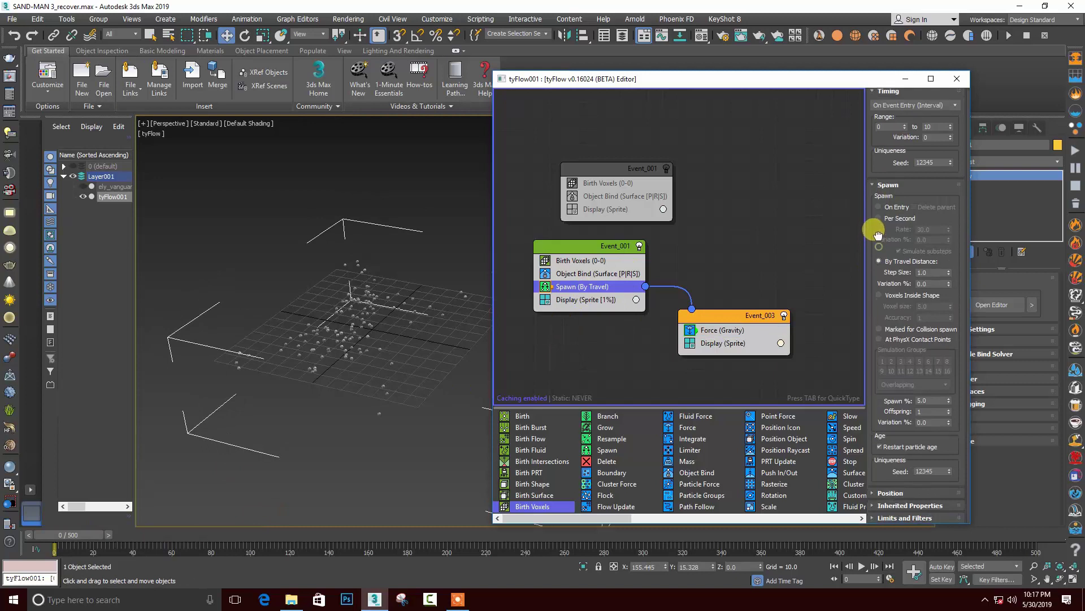
pyautogui.click(893, 221)
pyautogui.doubleClick(930, 229)
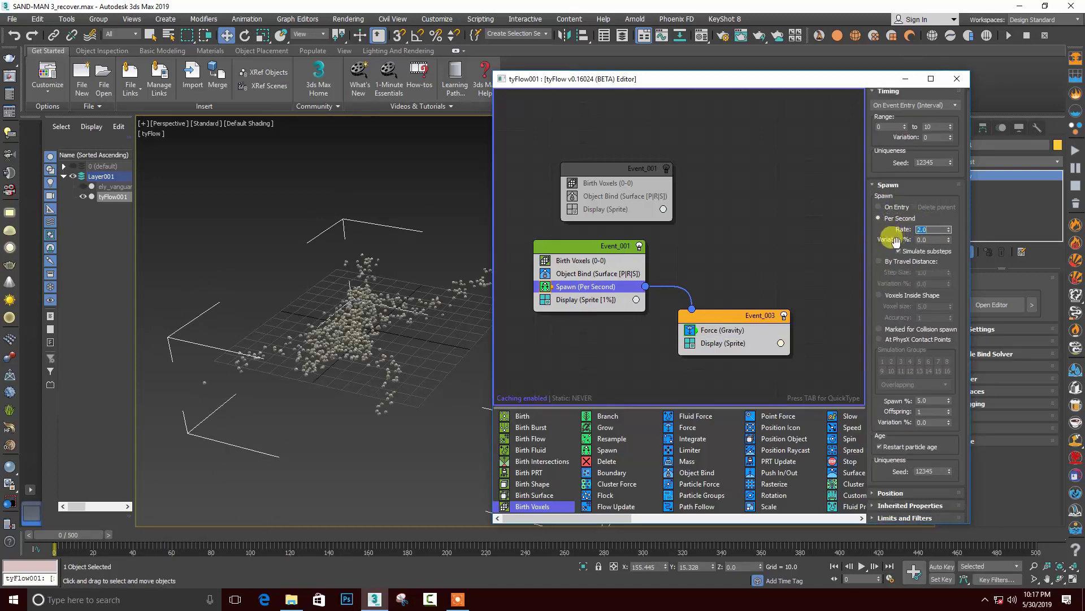
pyautogui.click(163, 517)
pyautogui.moveTo(94, 537)
pyautogui.mouseDown()
pyautogui.moveTo(140, 528)
pyautogui.moveTo(80, 520)
pyautogui.mouseUp()
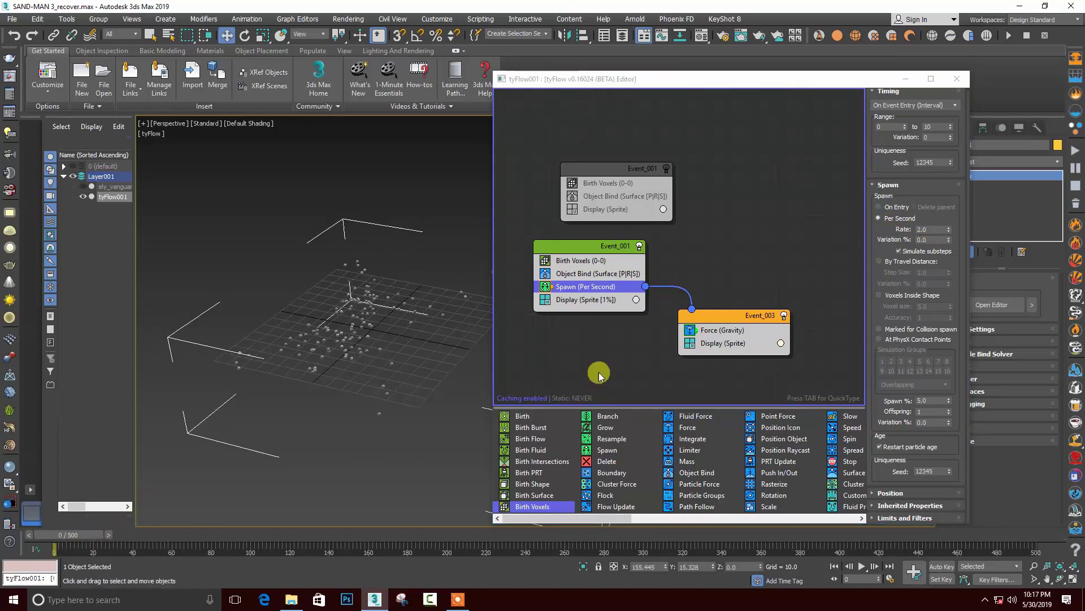
pyautogui.doubleClick(936, 229)
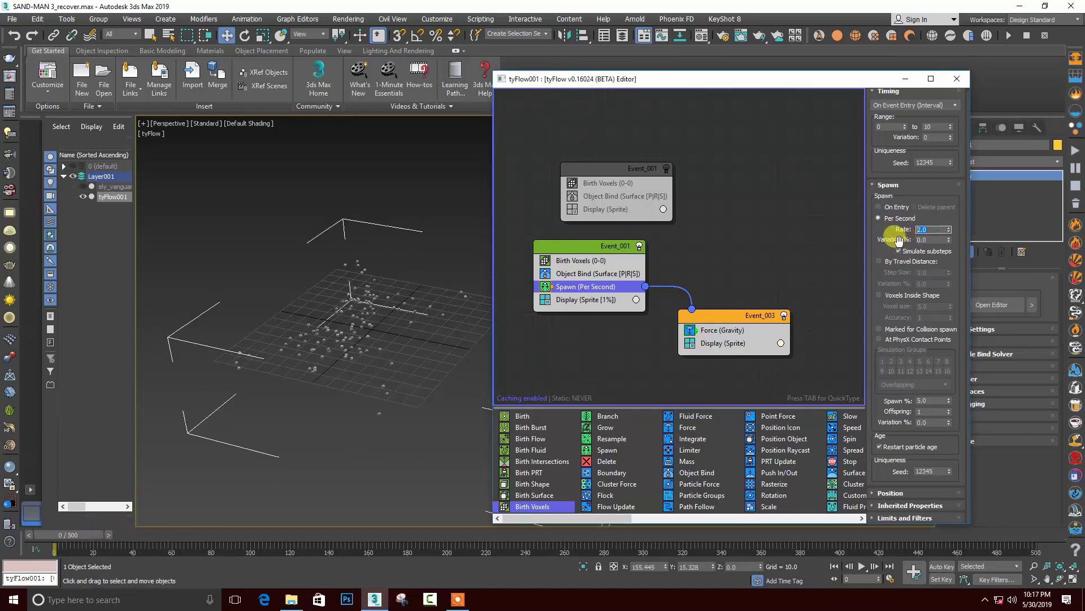
pyautogui.write('10')
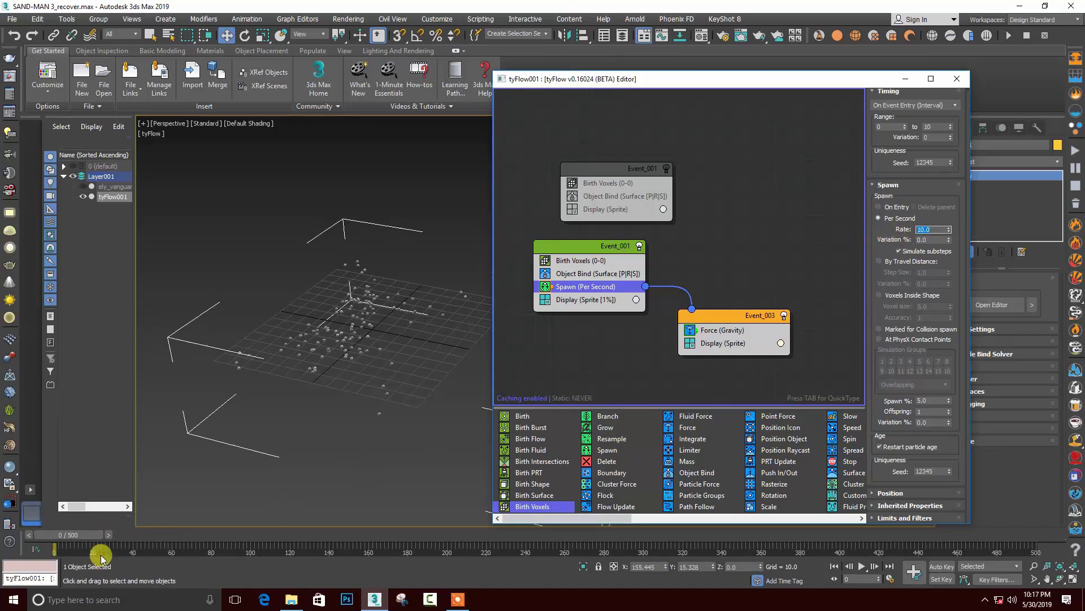
pyautogui.moveTo(73, 536)
pyautogui.mouseDown()
pyautogui.moveTo(272, 514)
pyautogui.moveTo(356, 516)
pyautogui.moveTo(367, 536)
pyautogui.mouseUp()
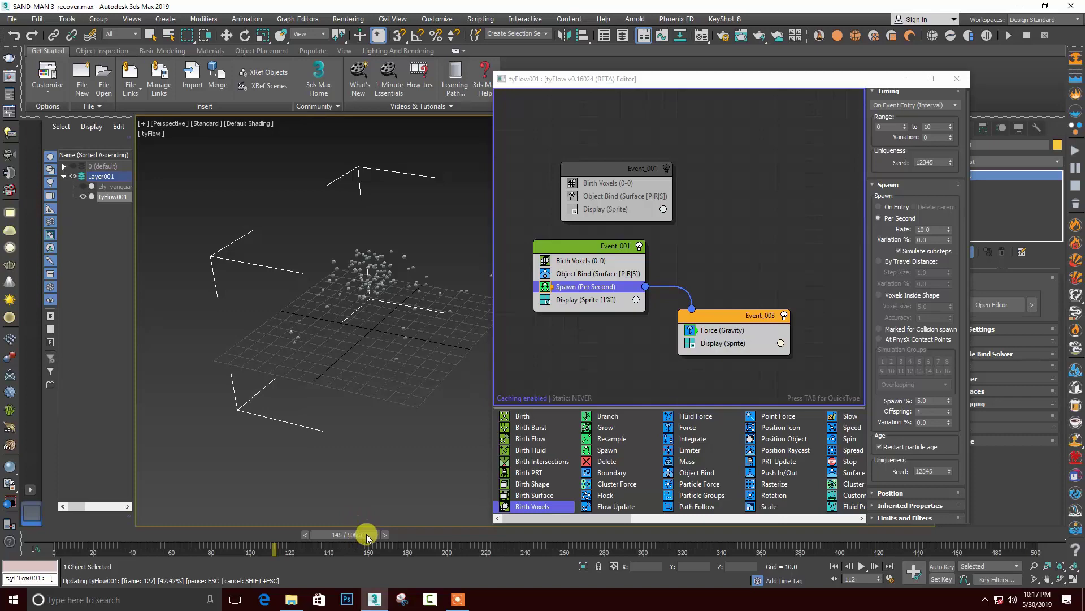
# Colour Event_003's particles saturated yellow
pyautogui.click(780, 342)
pyautogui.moveTo(893, 390); pyautogui.dragTo(935, 374)
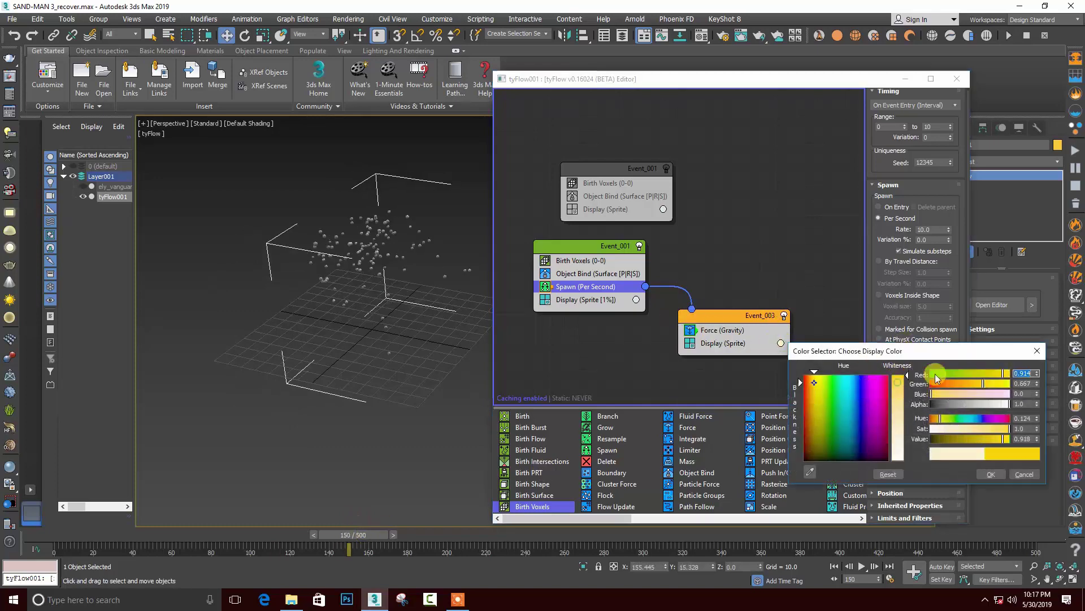
pyautogui.click(995, 476)
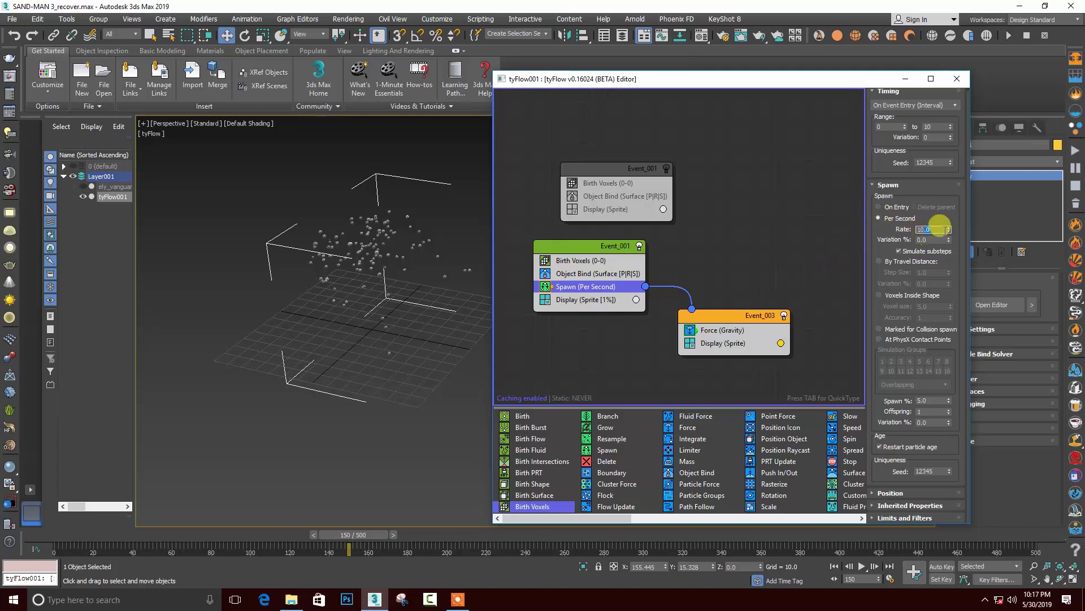
# Raise the Spawn rate to 50.0 per second and preview the denser spray
pyautogui.doubleClick(934, 229)
pyautogui.write('50')
pyautogui.press('Return')
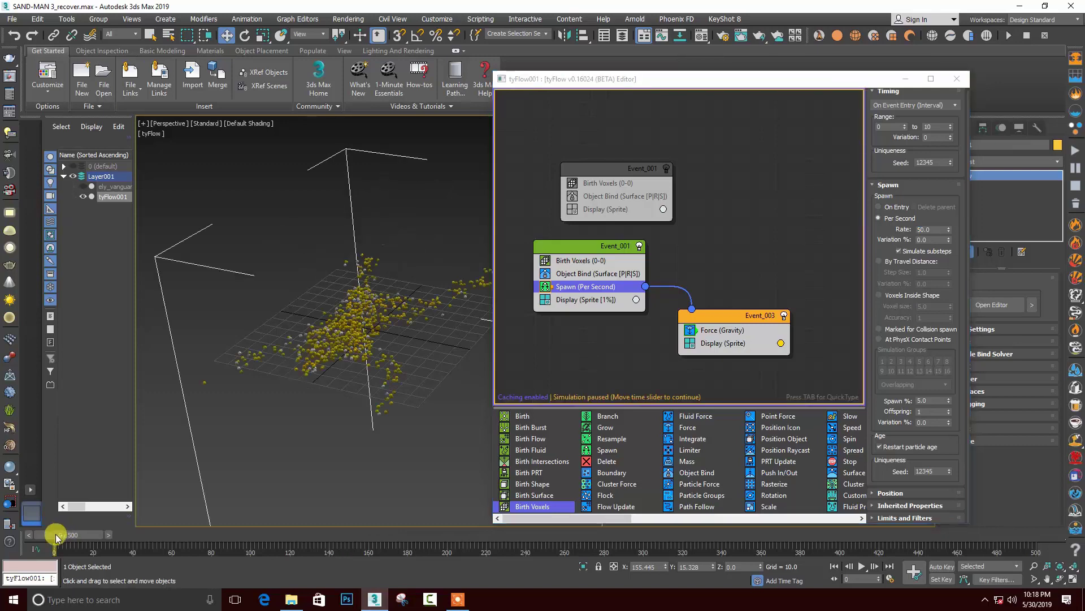
pyautogui.moveTo(69, 531)
pyautogui.mouseDown()
pyautogui.moveTo(129, 534)
pyautogui.moveTo(44, 535)
pyautogui.moveTo(242, 534)
pyautogui.moveTo(36, 534)
pyautogui.mouseUp()
# Switch Spawn timing to Continuous with Rate 5.0 and Spawn % 1.0, previewing on the timeline
pyautogui.press('w')
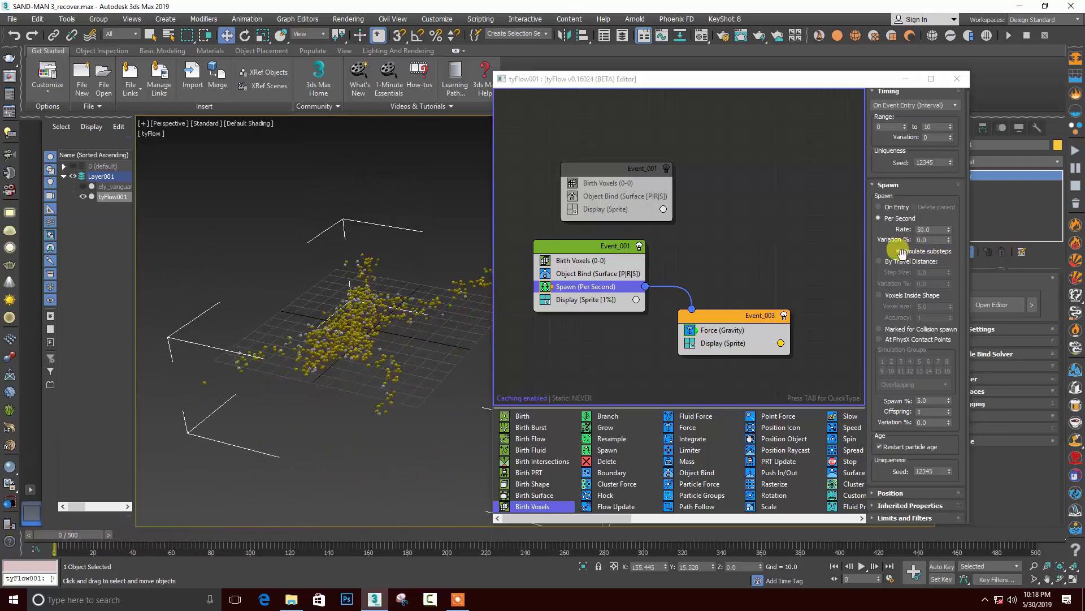
pyautogui.scroll(1, 882, 244)
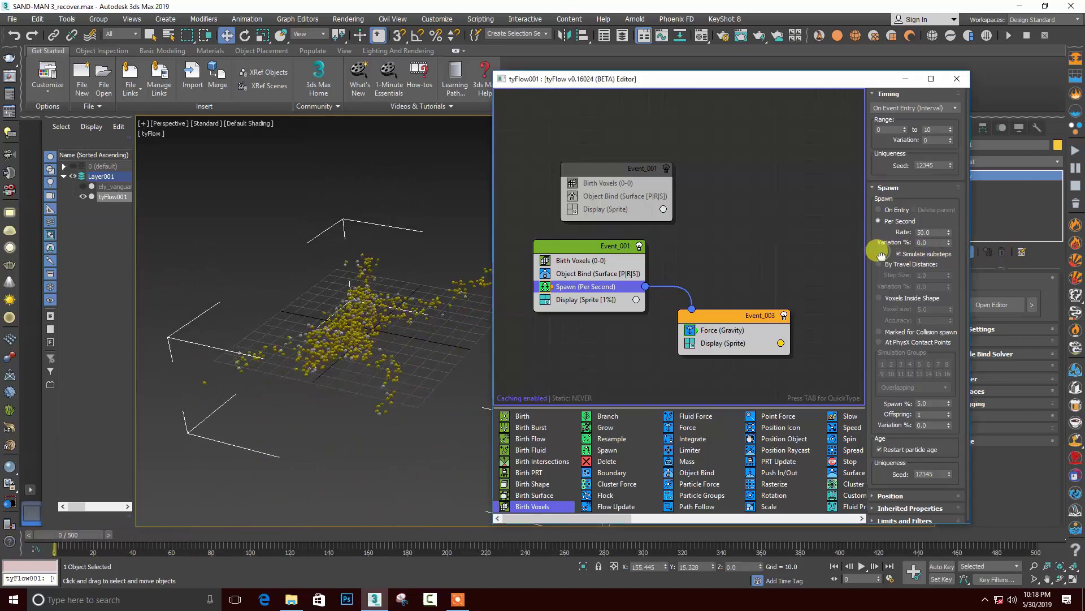
pyautogui.click(913, 109)
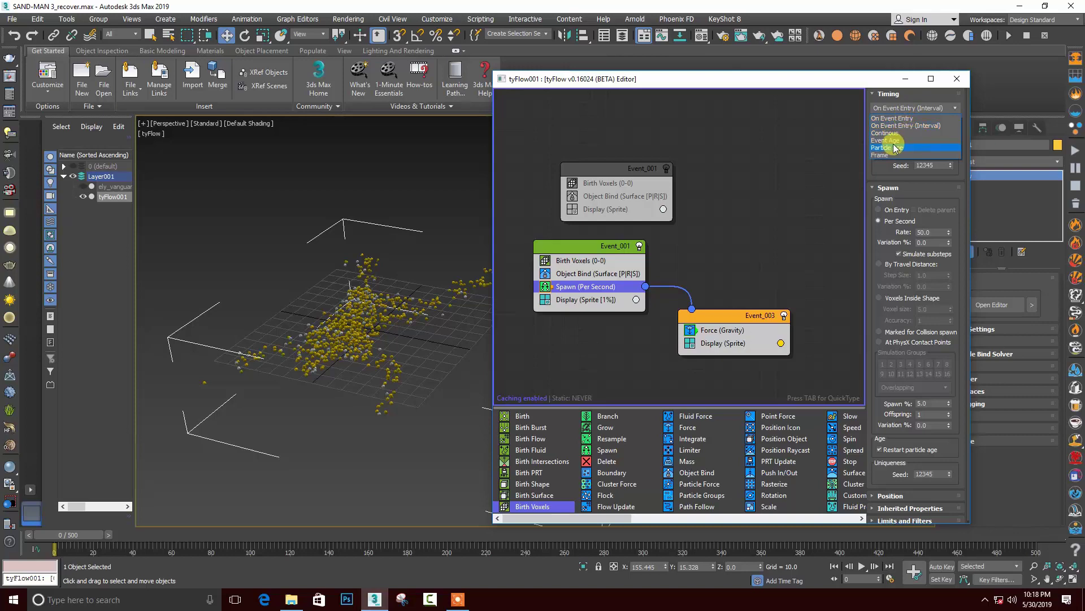
pyautogui.click(898, 134)
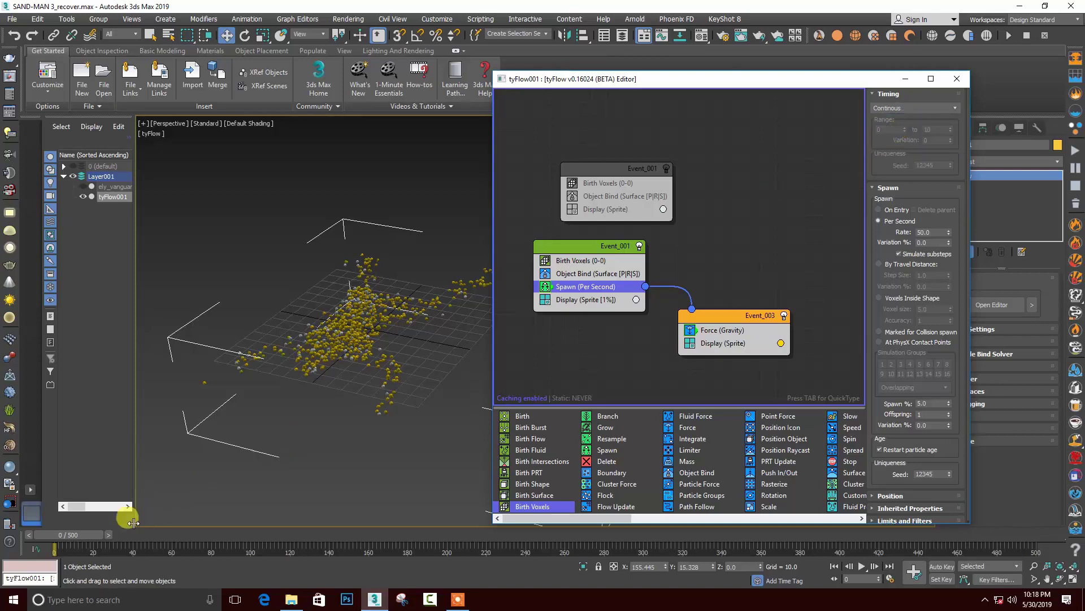
pyautogui.moveTo(71, 535)
pyautogui.mouseDown()
pyautogui.moveTo(152, 530)
pyautogui.moveTo(92, 532)
pyautogui.mouseUp()
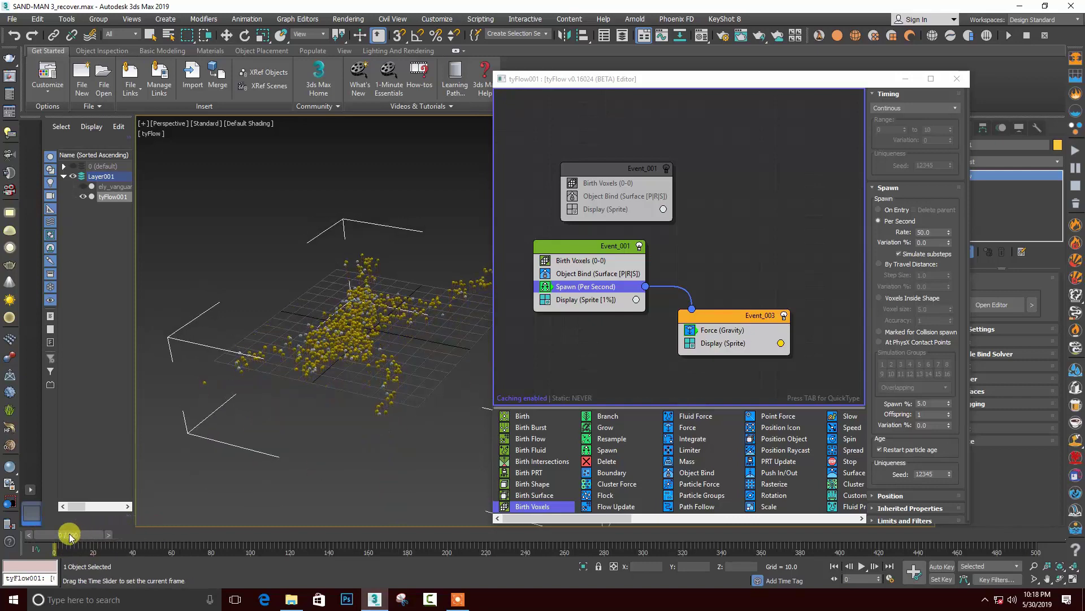
pyautogui.doubleClick(930, 231)
pyautogui.write('5')
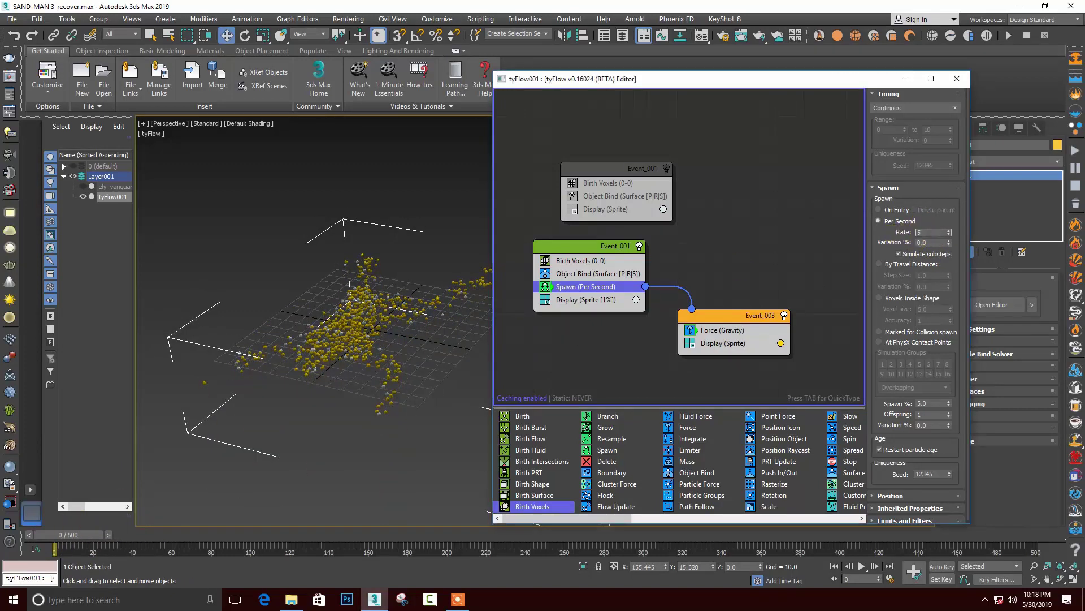
pyautogui.press('Return')
pyautogui.moveTo(90, 537)
pyautogui.mouseDown()
pyautogui.moveTo(148, 540)
pyautogui.moveTo(246, 515)
pyautogui.moveTo(94, 534)
pyautogui.mouseUp()
pyautogui.press('w')
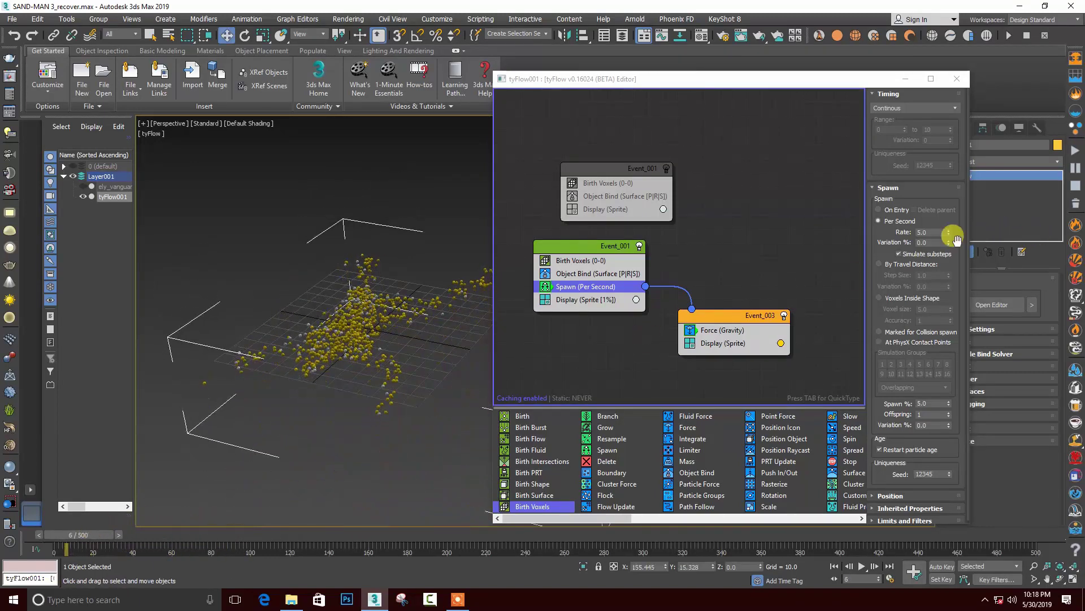
pyautogui.doubleClick(933, 403)
pyautogui.press('Return')
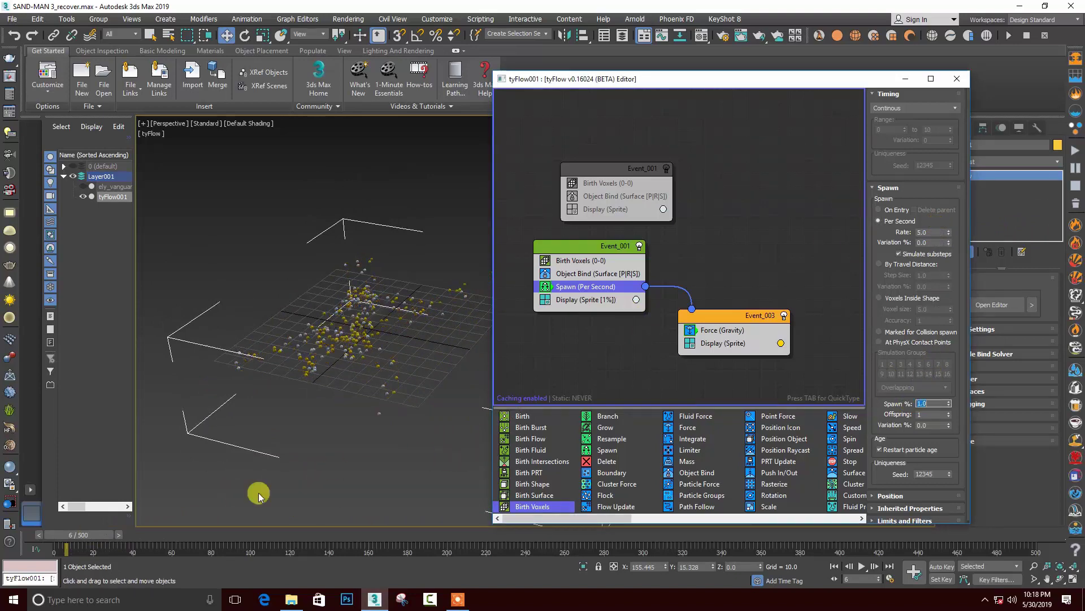
pyautogui.moveTo(91, 540)
pyautogui.mouseDown()
pyautogui.moveTo(168, 527)
pyautogui.moveTo(96, 527)
pyautogui.moveTo(213, 523)
pyautogui.moveTo(81, 514)
pyautogui.mouseUp()
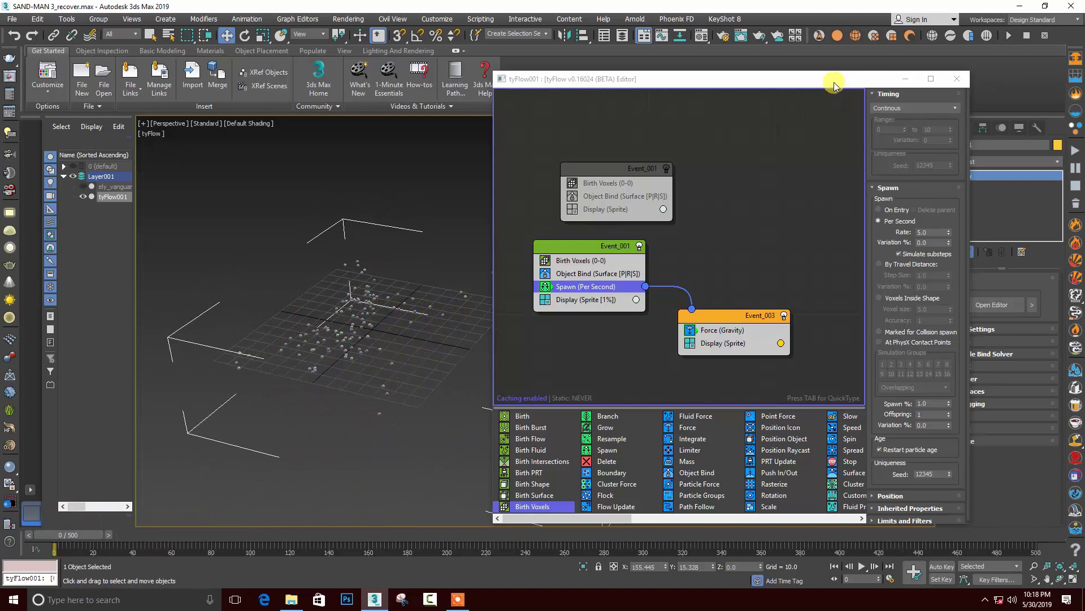
# Draw Deflector001, a roughly 1099.8 × 1315.4 deflector plane beneath the particles, and orbit to check it
pyautogui.moveTo(834, 84); pyautogui.dragTo(787, 82)
pyautogui.click(947, 128)
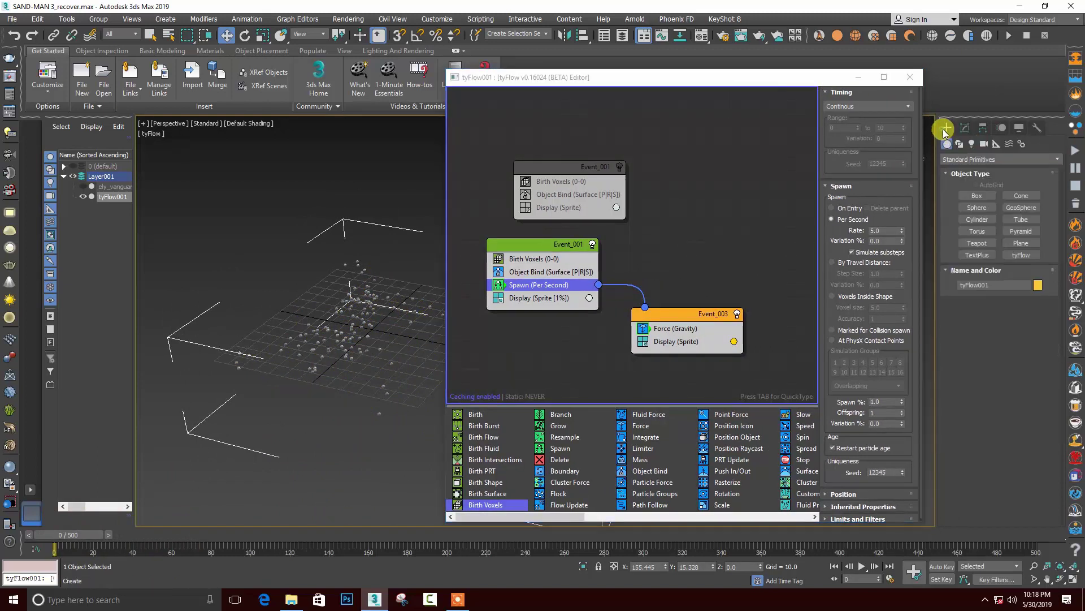
pyautogui.click(987, 159)
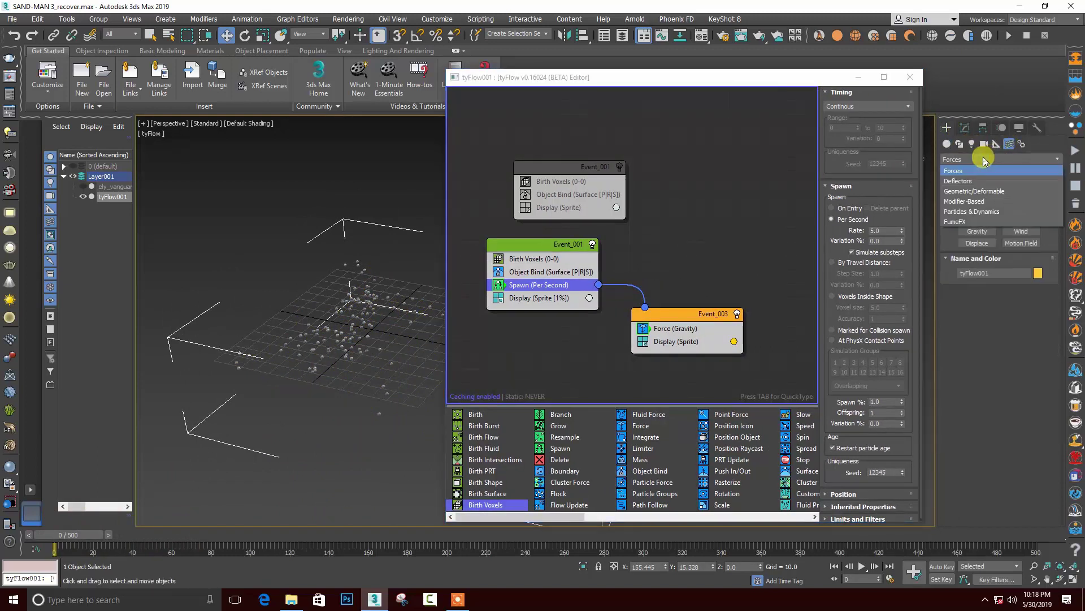
pyautogui.click(959, 181)
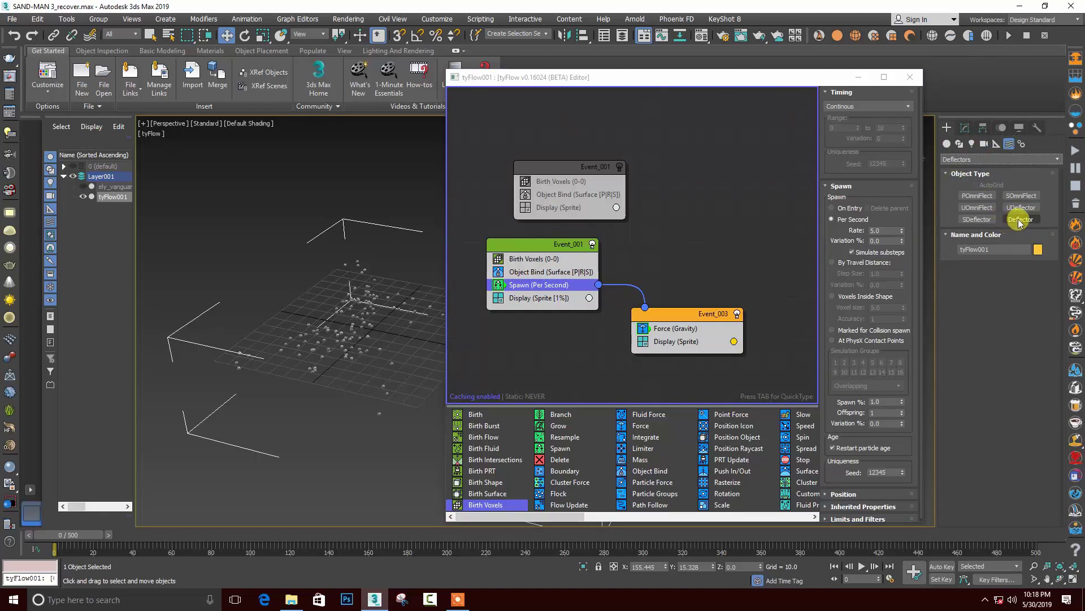
pyautogui.click(1021, 219)
pyautogui.scroll(-4, 353, 411)
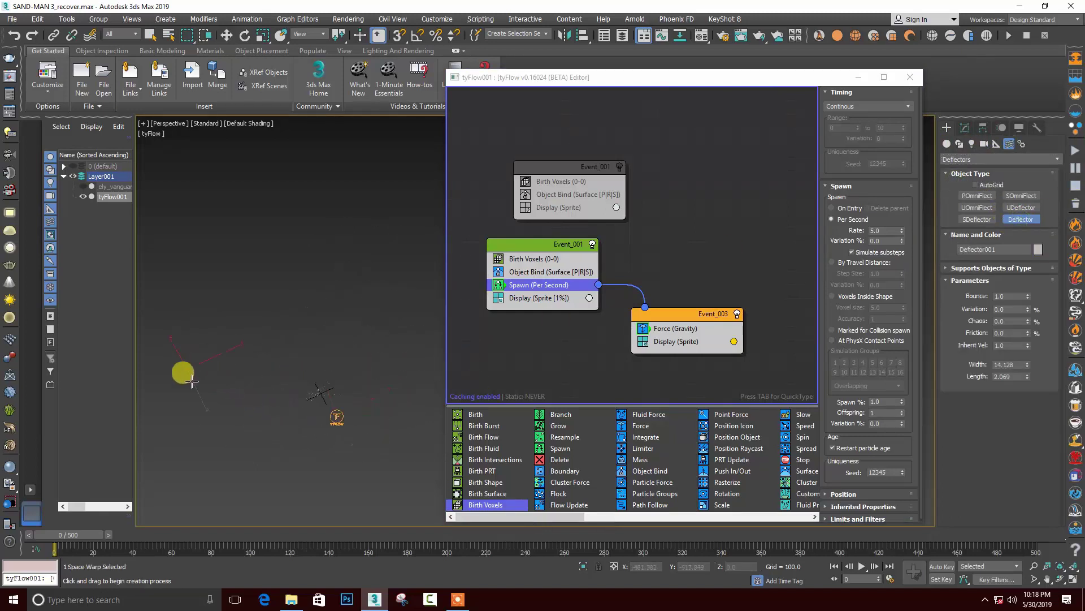
pyautogui.moveTo(181, 371)
pyautogui.mouseDown()
pyautogui.moveTo(479, 459)
pyautogui.moveTo(477, 438)
pyautogui.mouseUp()
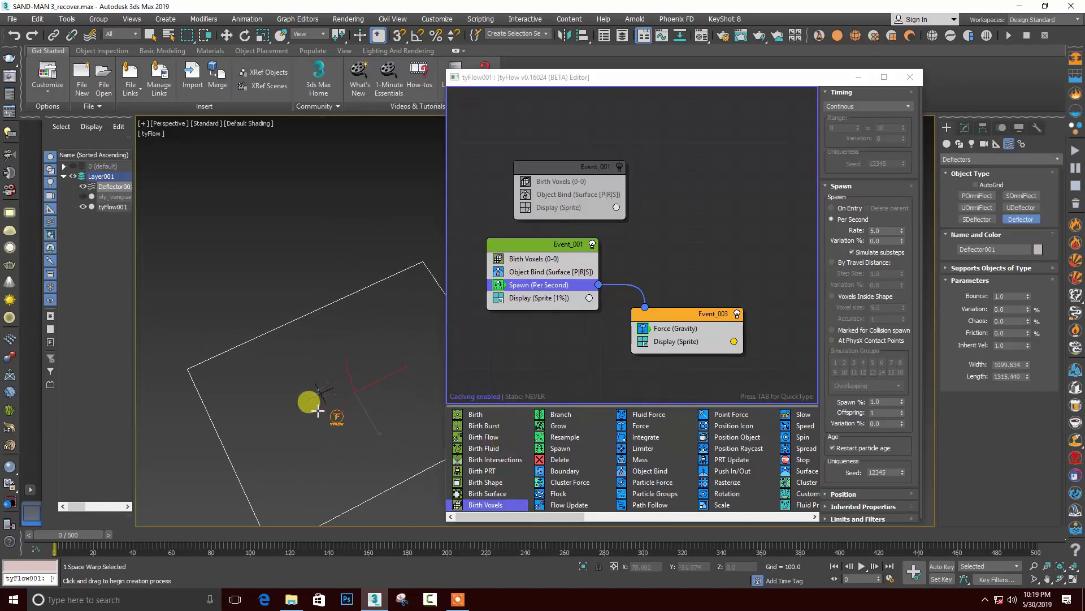
pyautogui.scroll(10, 311, 390)
pyautogui.keyDown('alt'); pyautogui.moveTo(312, 382); pyautogui.dragTo(347, 334, button='middle'); pyautogui.keyUp('alt')
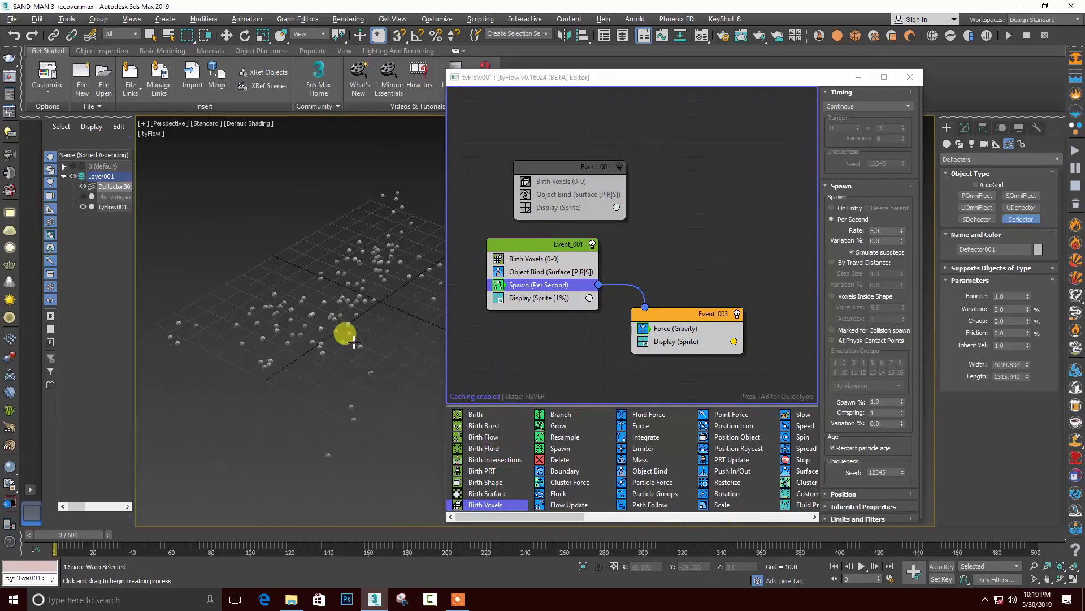
pyautogui.click(511, 339)
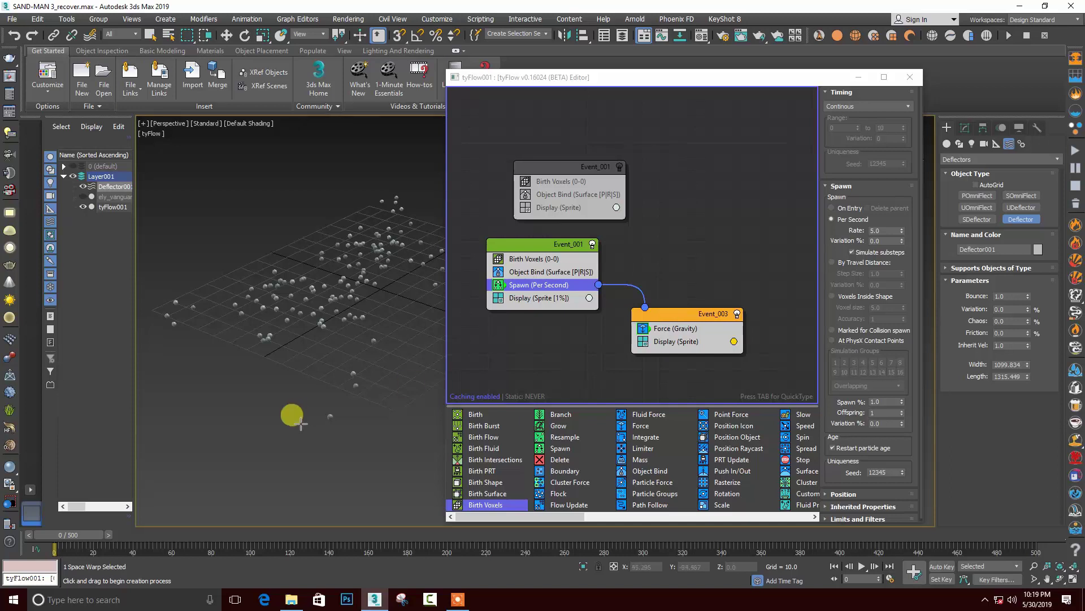
pyautogui.scroll(-10, 301, 423)
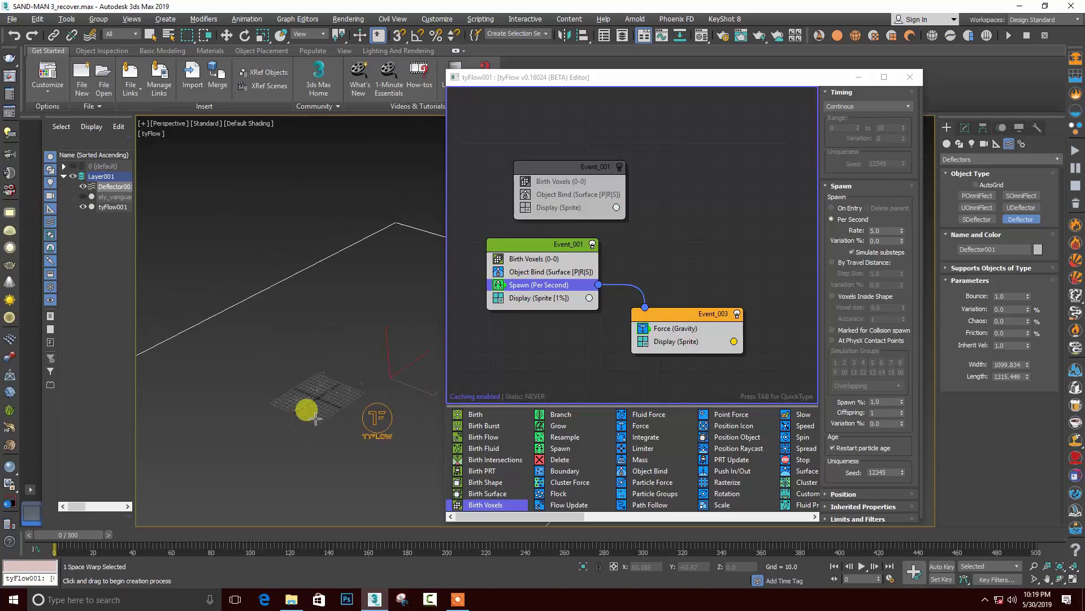
# Add a Collision operator to Event_003 using Deflector001 as the collider
pyautogui.click(667, 316)
pyautogui.press('Tab')
pyautogui.write('co')
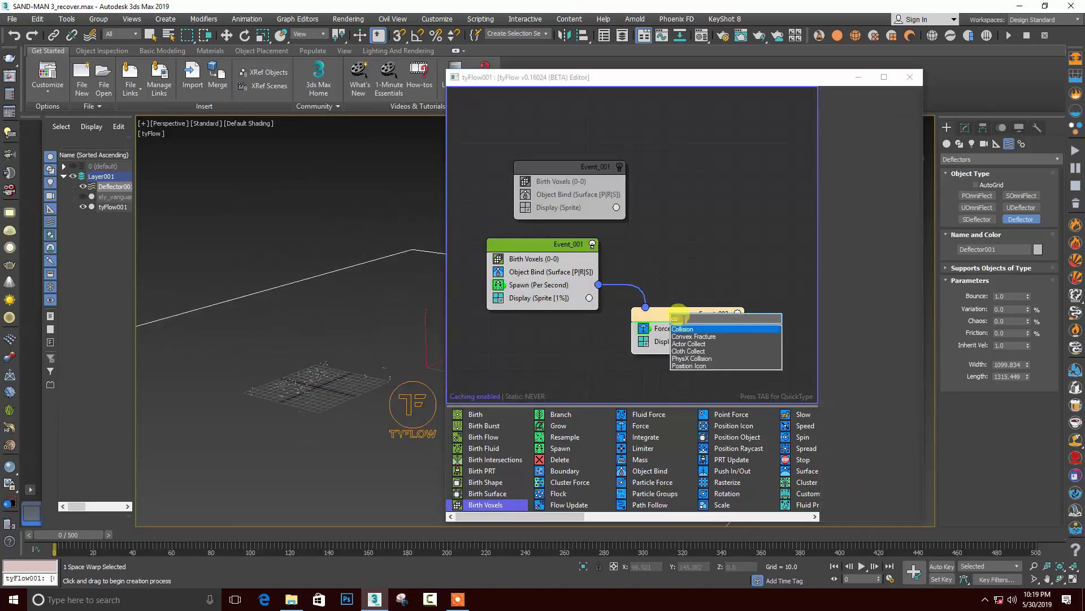
pyautogui.click(683, 330)
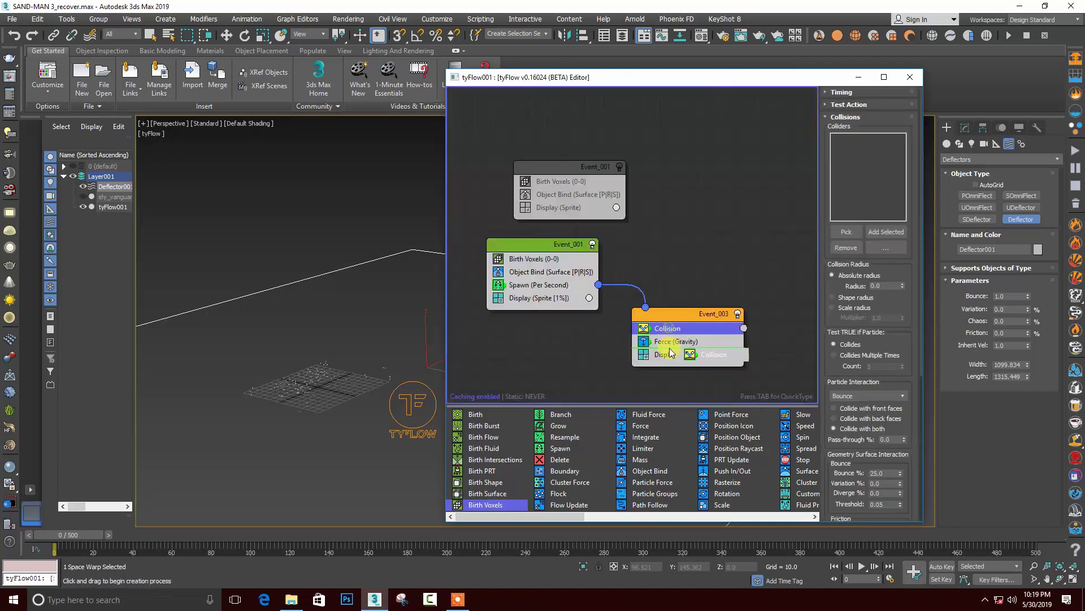
pyautogui.click(847, 231)
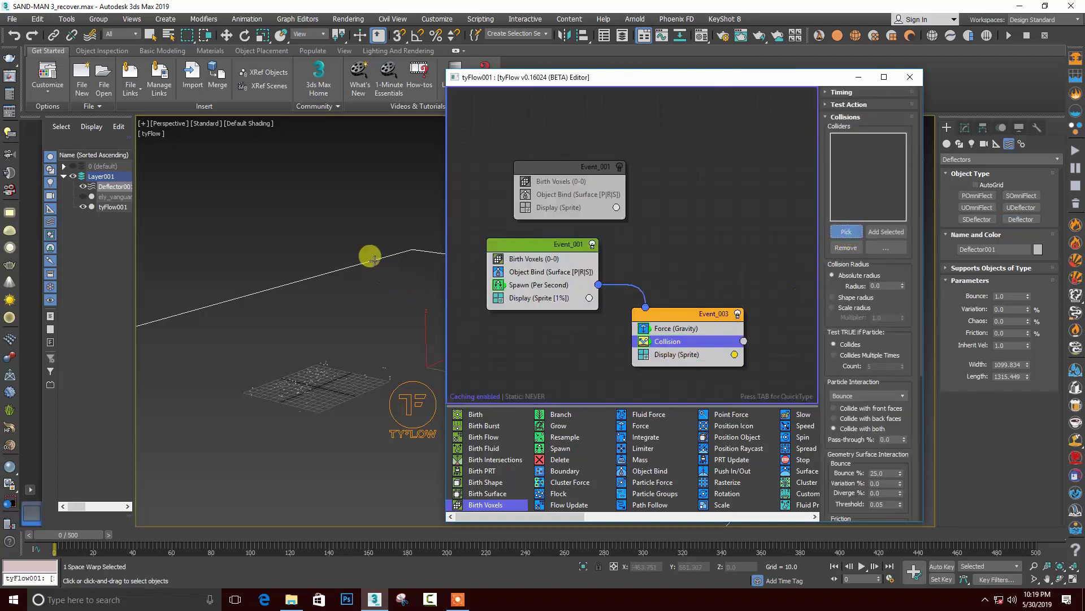
pyautogui.click(358, 247)
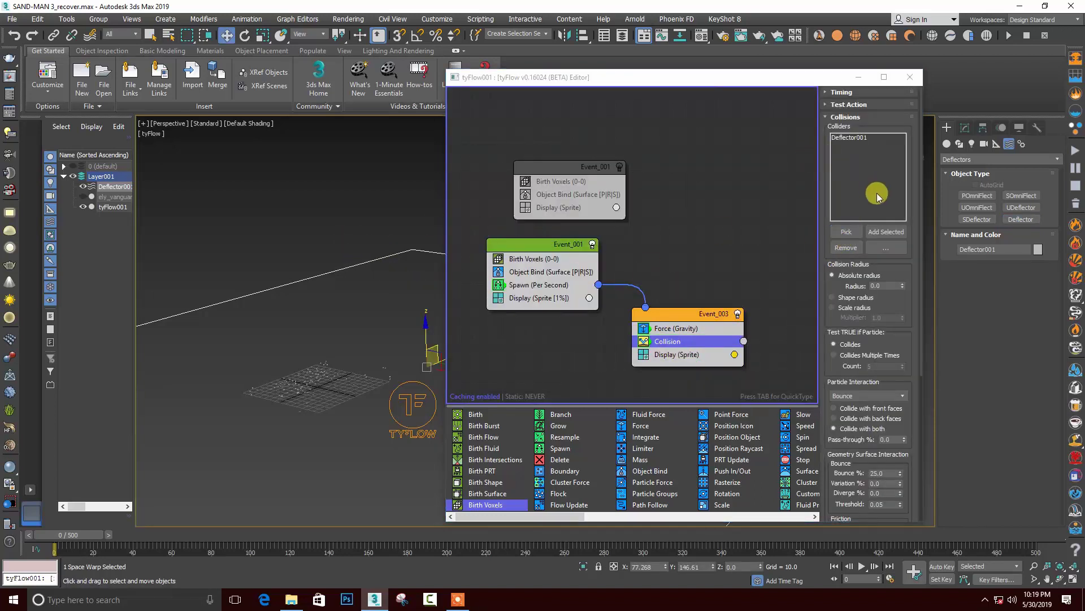
# Add Particle Physics to Event_003 and move Force (Gravity) above it
pyautogui.press('Tab')
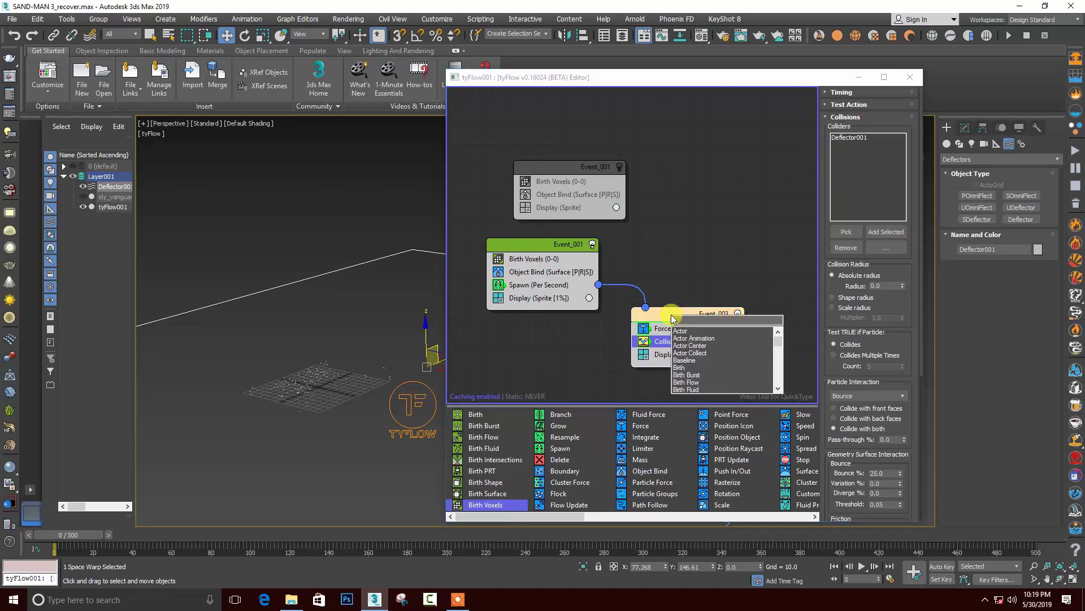
pyautogui.write('particle')
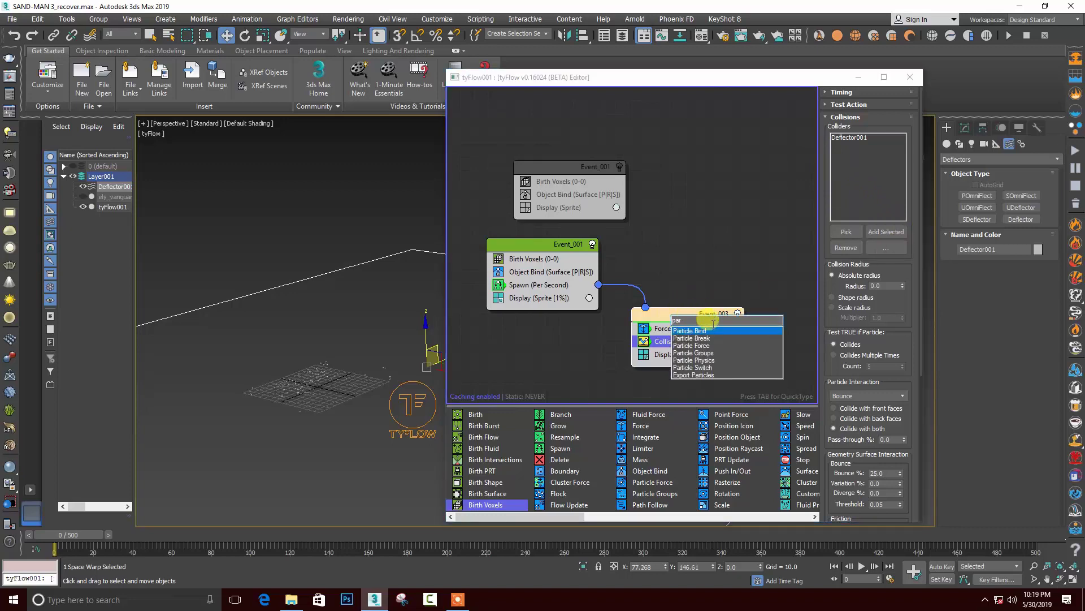
pyautogui.click(691, 360)
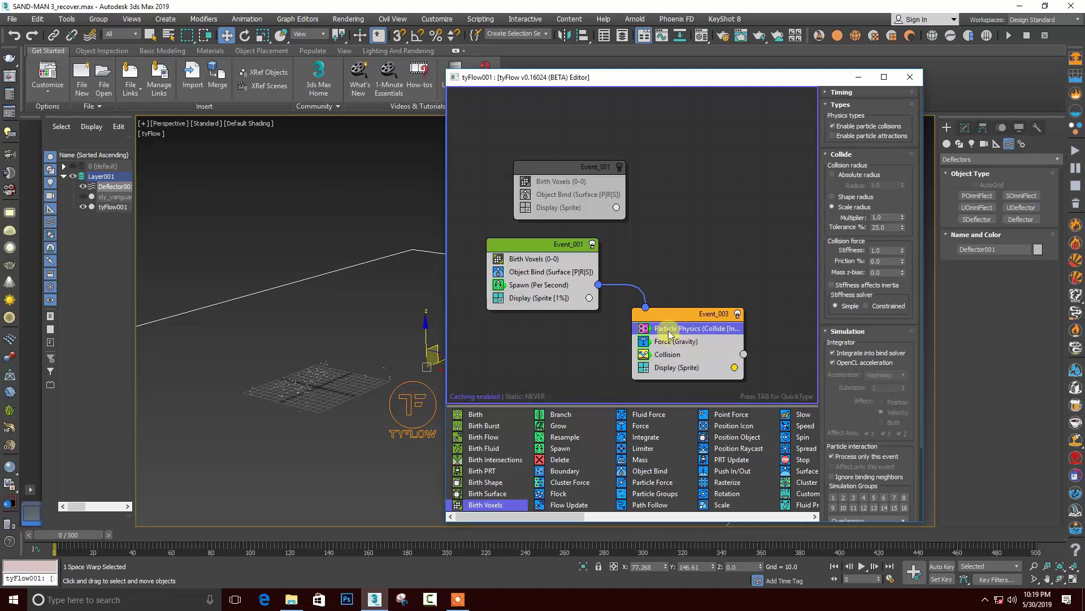
pyautogui.moveTo(670, 343); pyautogui.dragTo(674, 331)
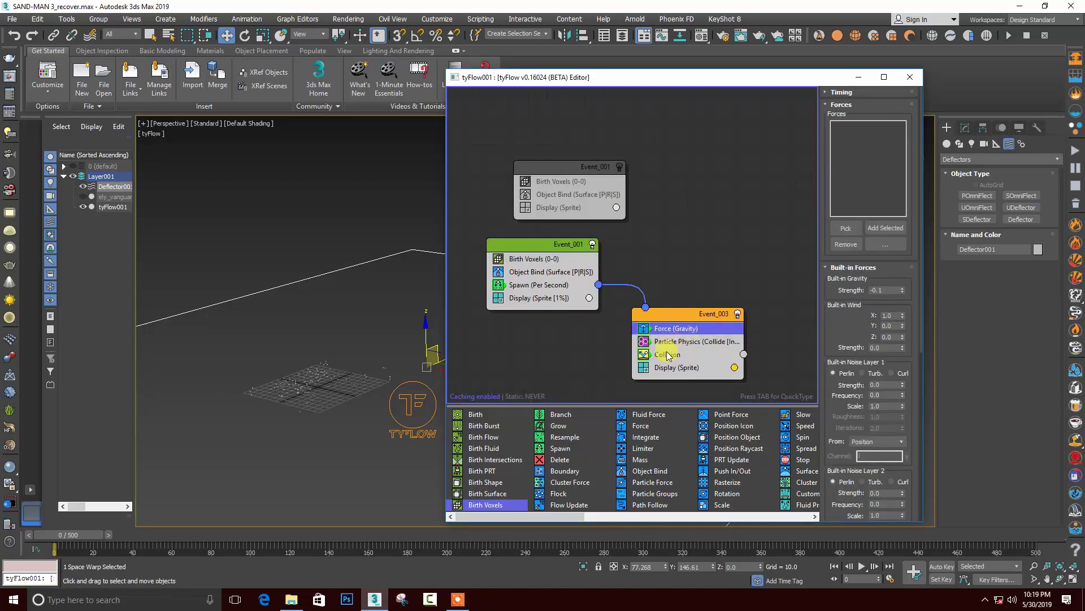
pyautogui.click(669, 355)
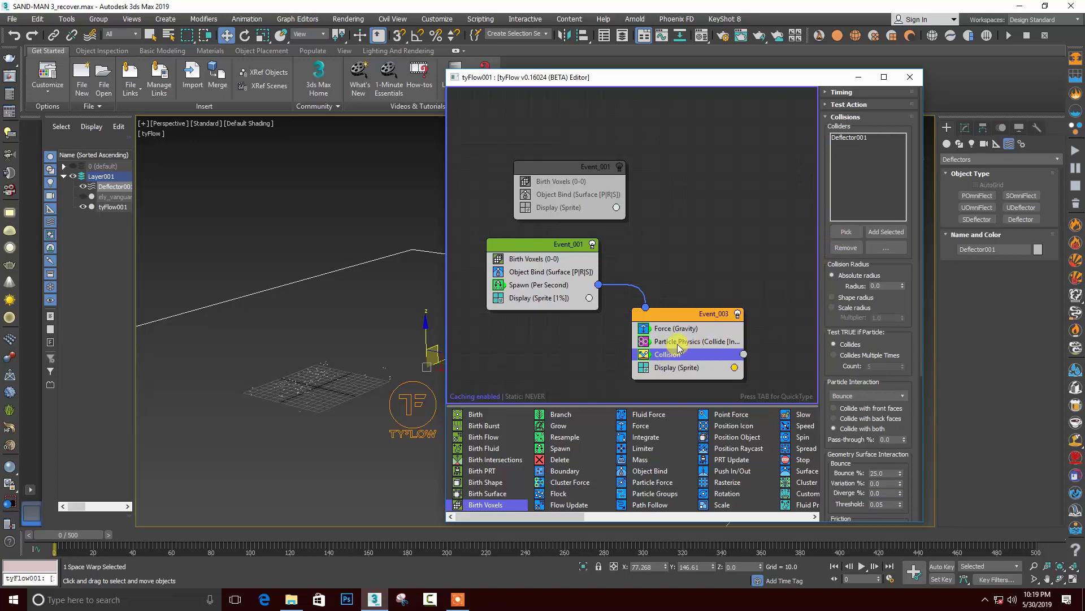
pyautogui.click(678, 342)
pyautogui.scroll(3, 277, 439)
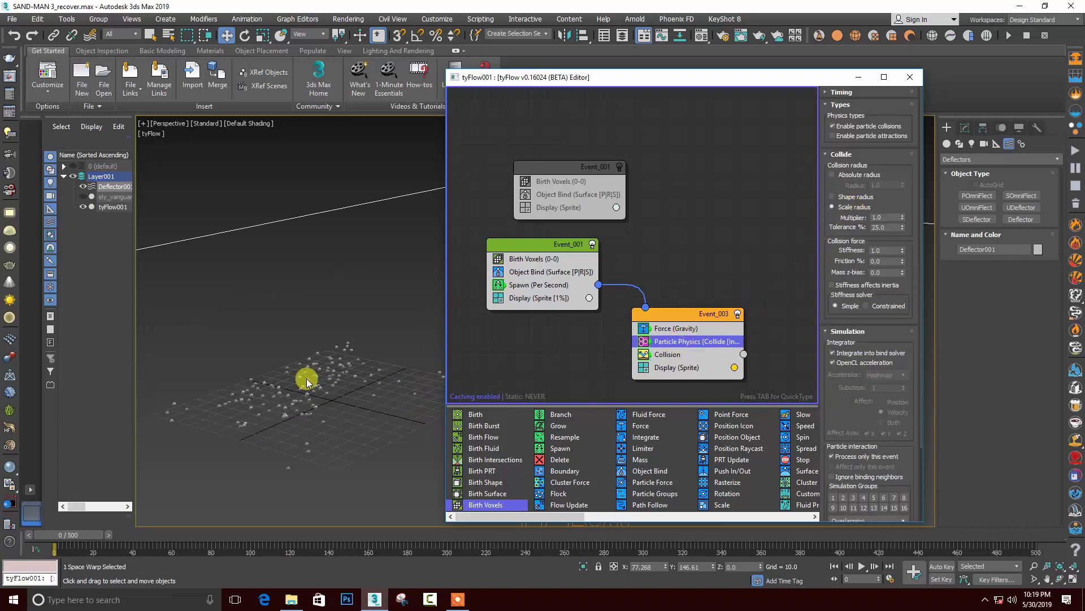
pyautogui.moveTo(77, 532)
pyautogui.mouseDown()
pyautogui.moveTo(260, 503)
pyautogui.moveTo(349, 502)
pyautogui.mouseUp()
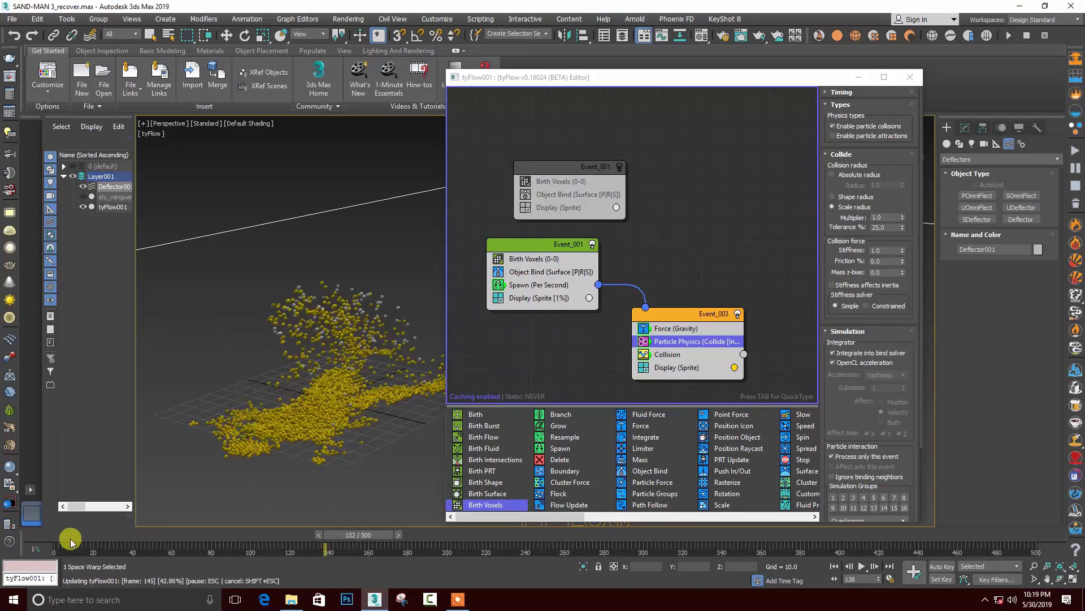
pyautogui.click(29, 533)
# Change Event_003's sprite display colour to white
pyautogui.click(734, 367)
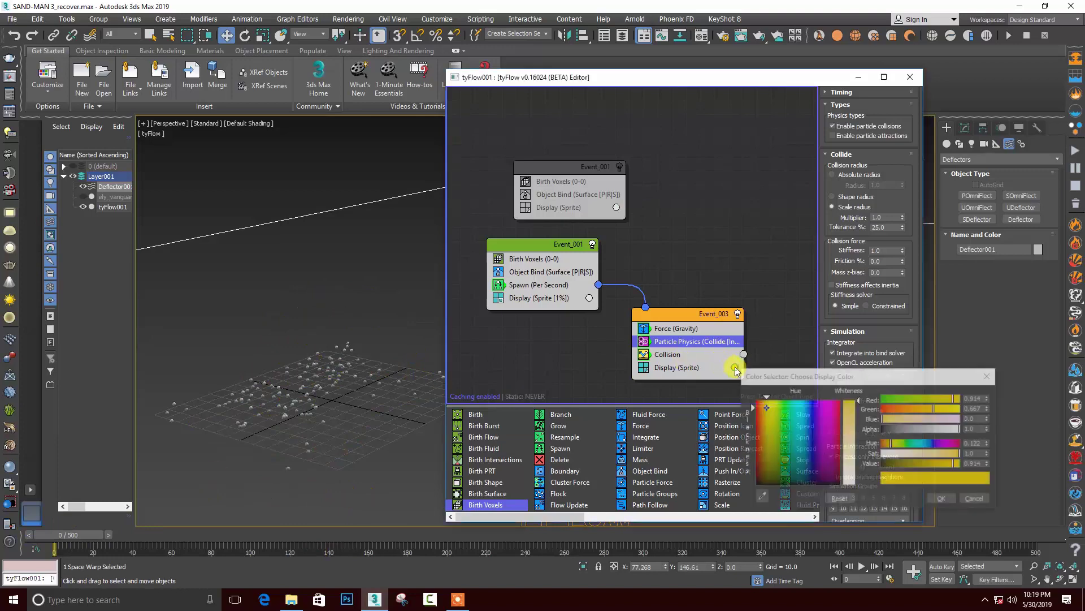
pyautogui.click(806, 400)
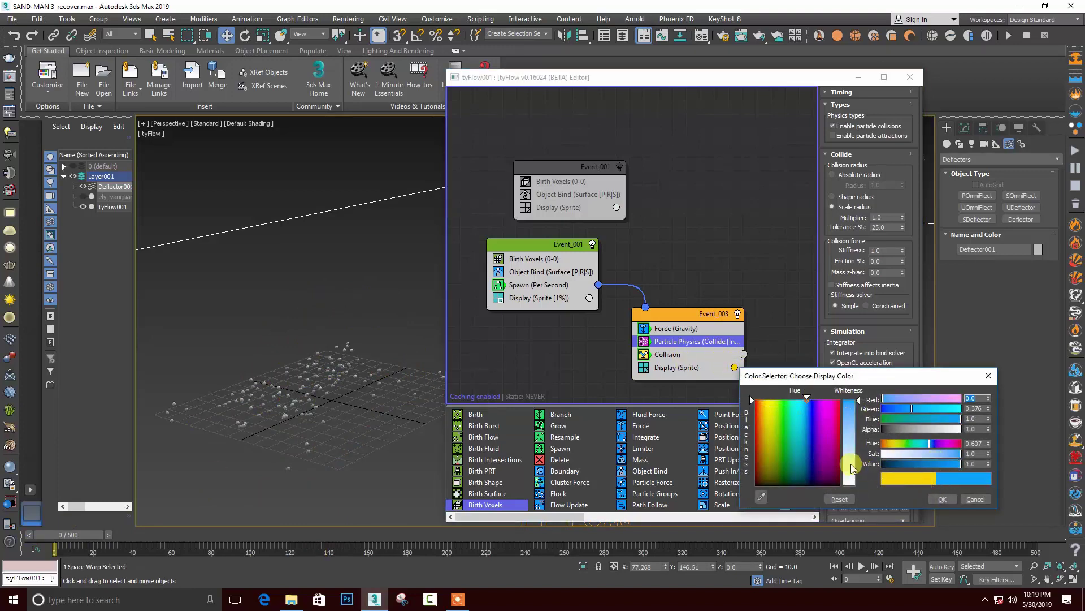
pyautogui.click(852, 466)
pyautogui.click(942, 498)
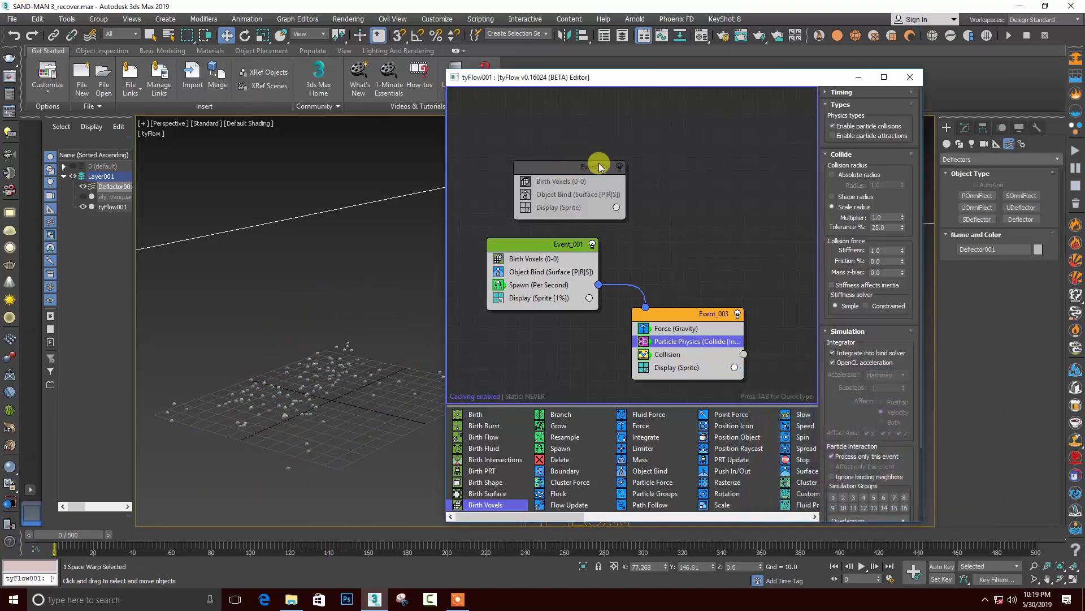
# Set the upper Birth Voxels voxel size to 3.0, enable Event_001, and orbit to view the character
pyautogui.click(560, 182)
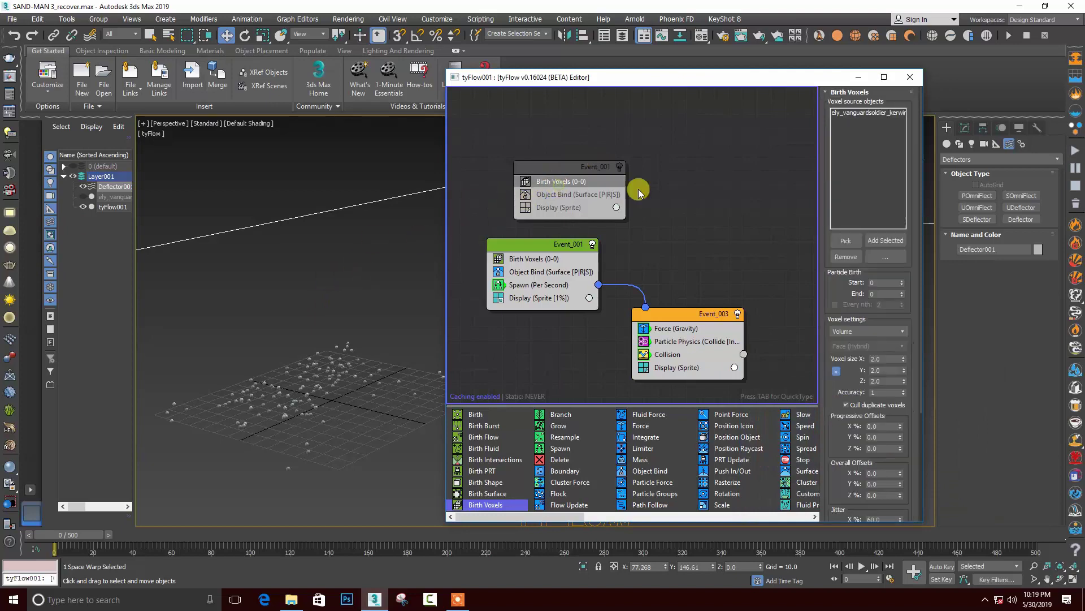
pyautogui.doubleClick(889, 360)
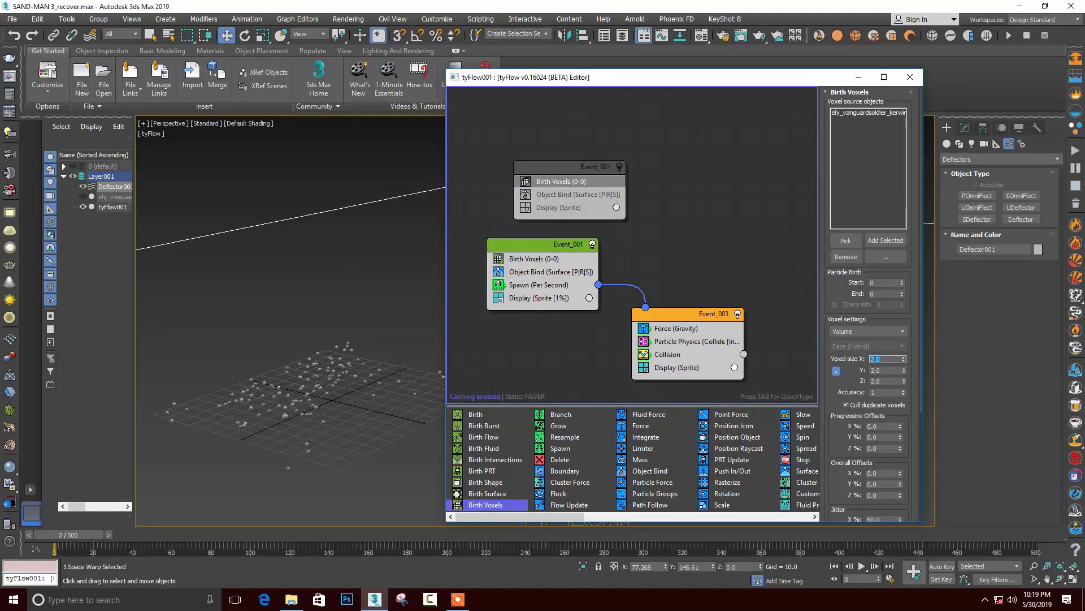
pyautogui.write('3')
pyautogui.click(619, 167)
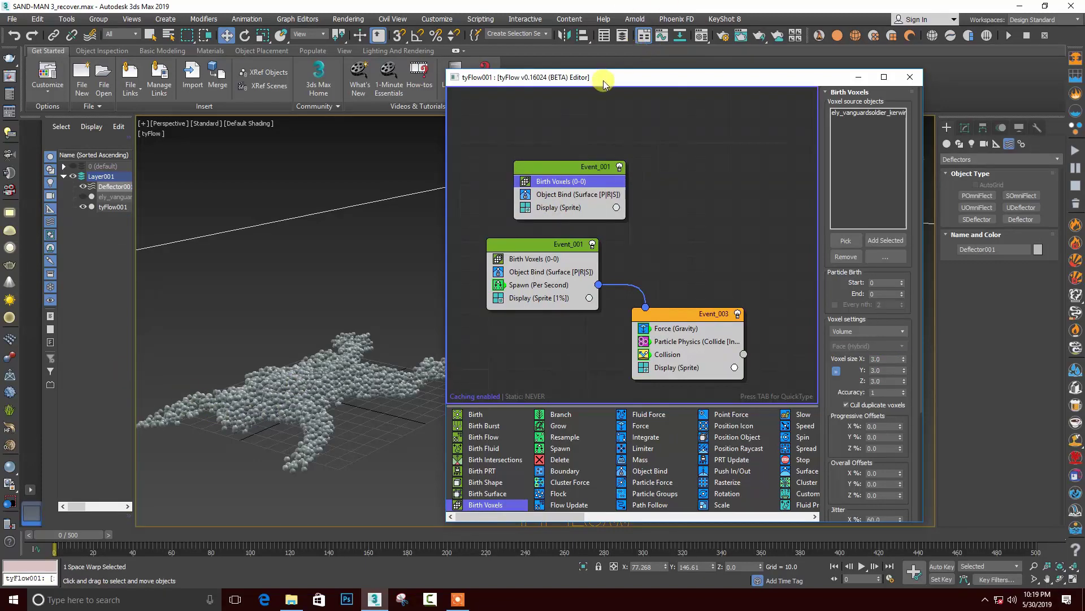
pyautogui.moveTo(604, 78); pyautogui.dragTo(675, 70)
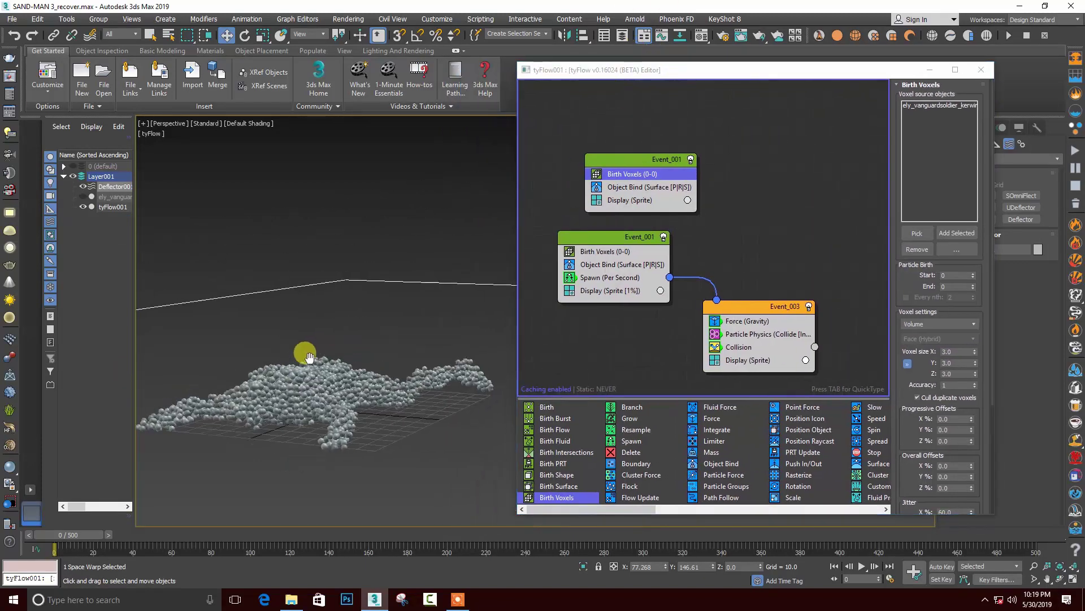
pyautogui.keyDown('alt'); pyautogui.moveTo(331, 348); pyautogui.dragTo(305, 352, button='middle'); pyautogui.keyUp('alt')
pyautogui.moveTo(83, 535)
pyautogui.mouseDown()
pyautogui.moveTo(391, 520)
pyautogui.moveTo(76, 534)
pyautogui.mouseUp()
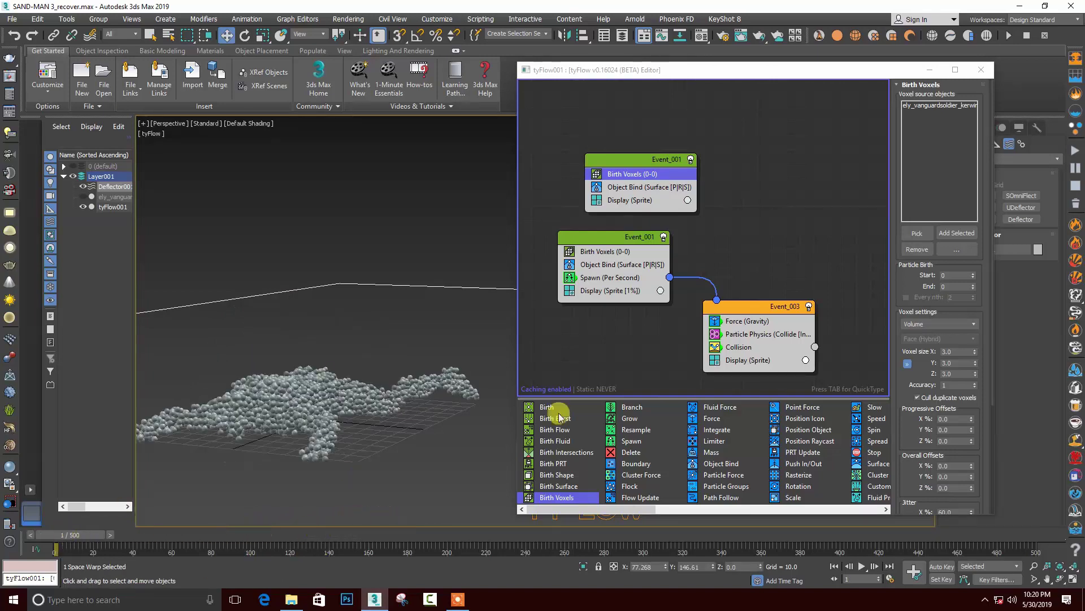
pyautogui.click(621, 278)
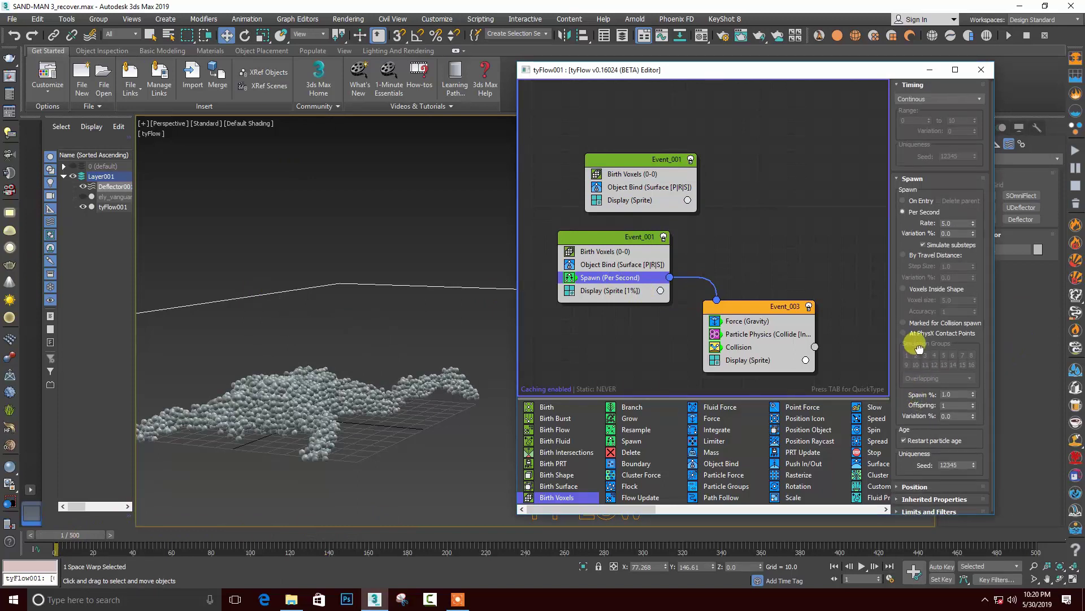
# Set Spawn variation to 2.0% and rate to 3.0, then scrub to frame 46 to preview
pyautogui.click(954, 233)
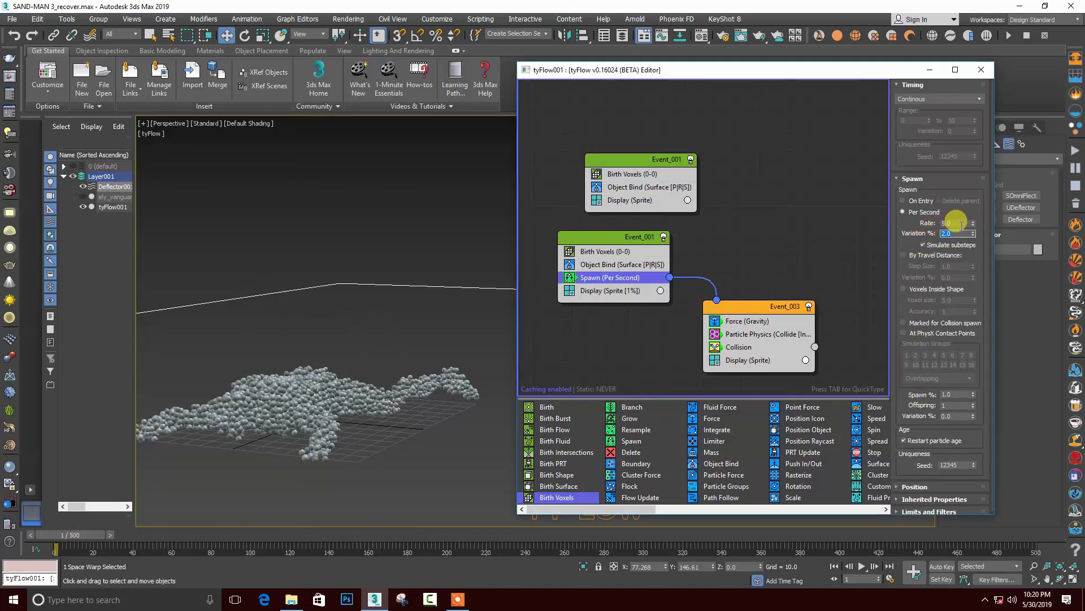
pyautogui.click(959, 223)
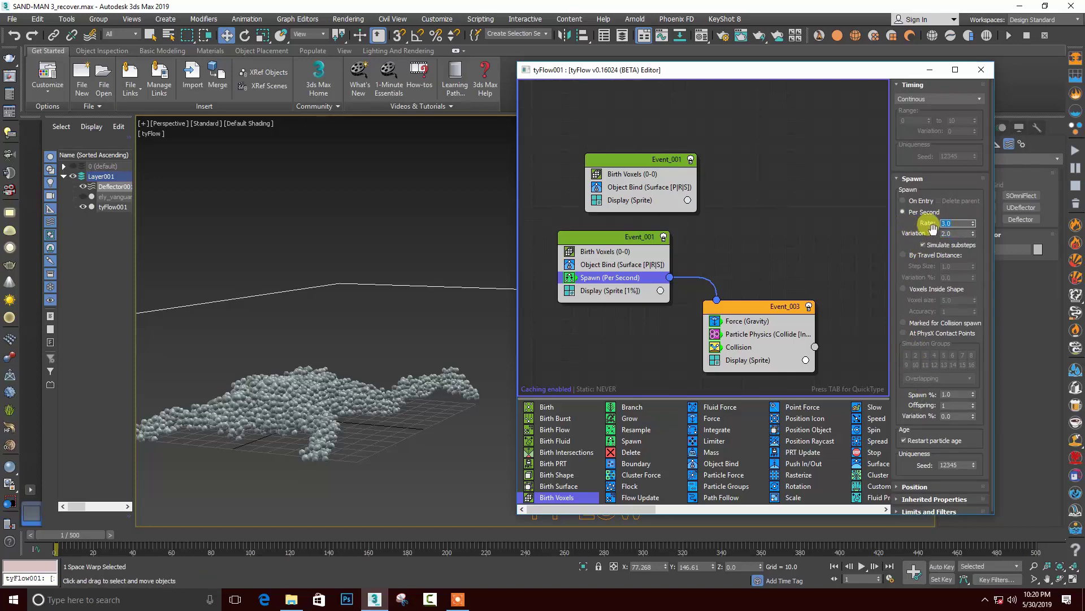
pyautogui.click(955, 233)
pyautogui.moveTo(74, 536); pyautogui.dragTo(138, 534)
pyautogui.moveTo(152, 530)
pyautogui.mouseDown()
pyautogui.moveTo(254, 524)
pyautogui.moveTo(80, 532)
pyautogui.mouseUp()
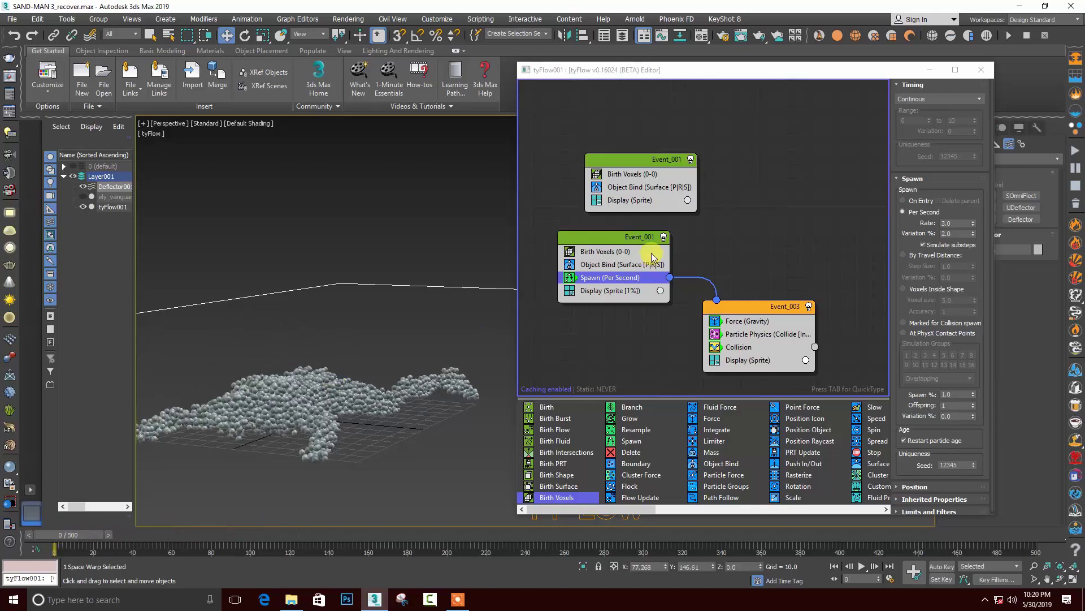
pyautogui.click(634, 177)
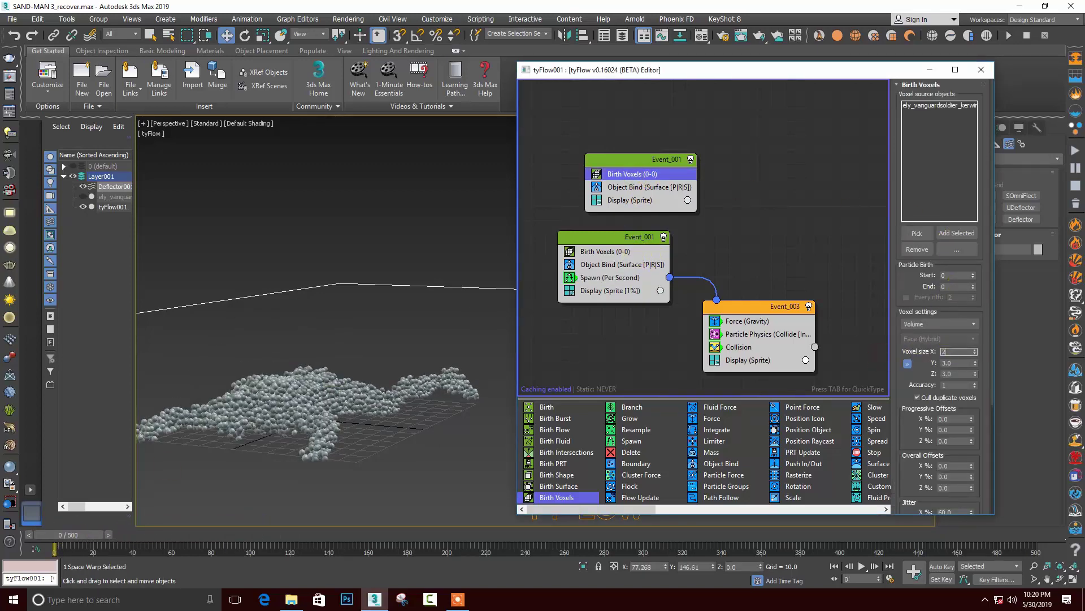
# Confirm voxel size 2.0, then paste Particle Physics into the upper Event_001 between Birth Voxels and Object Bind
pyautogui.press('Return')
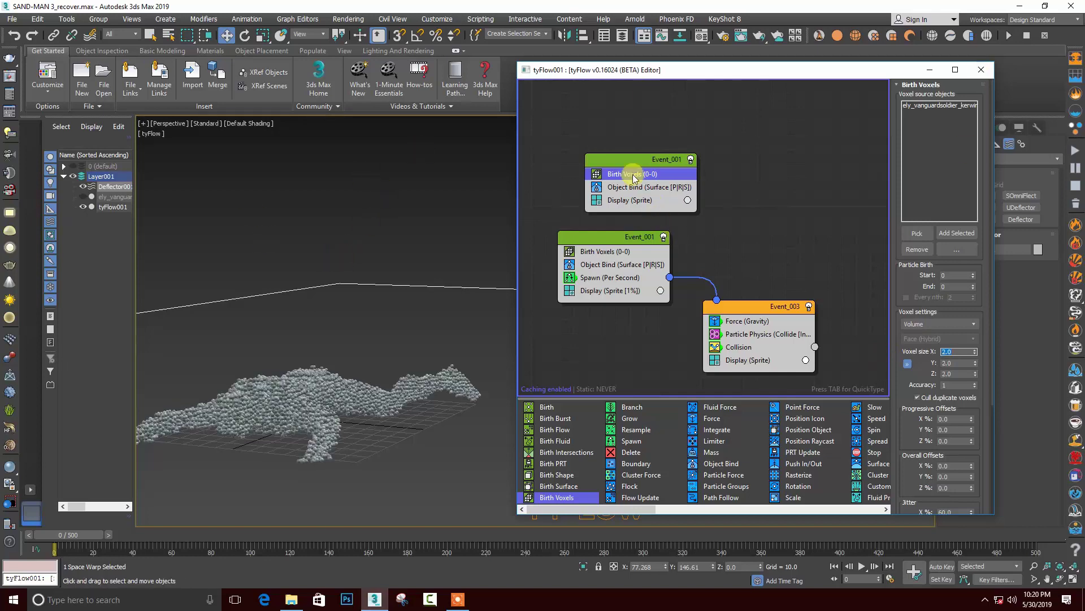
pyautogui.click(759, 334)
pyautogui.rightClick(759, 335)
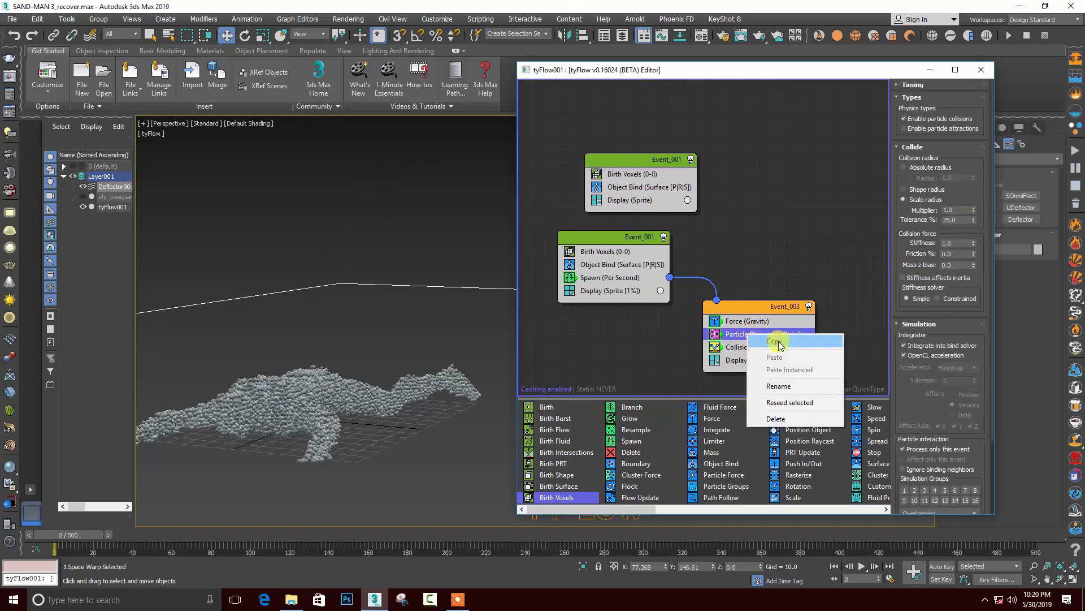
pyautogui.moveTo(608, 238); pyautogui.dragTo(601, 237)
pyautogui.rightClick(595, 237)
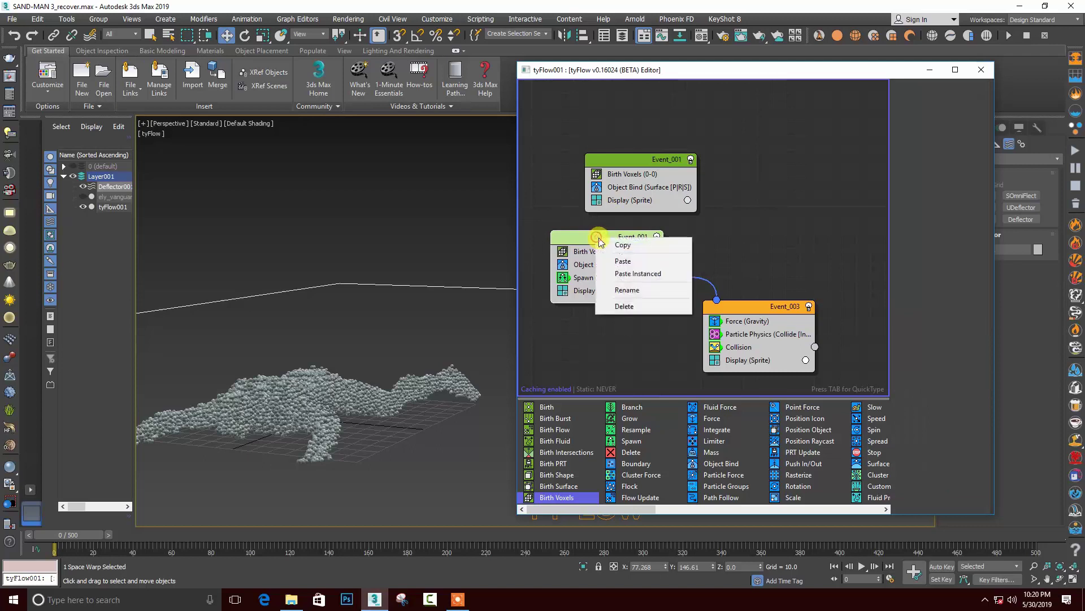
pyautogui.click(620, 175)
pyautogui.rightClick(621, 162)
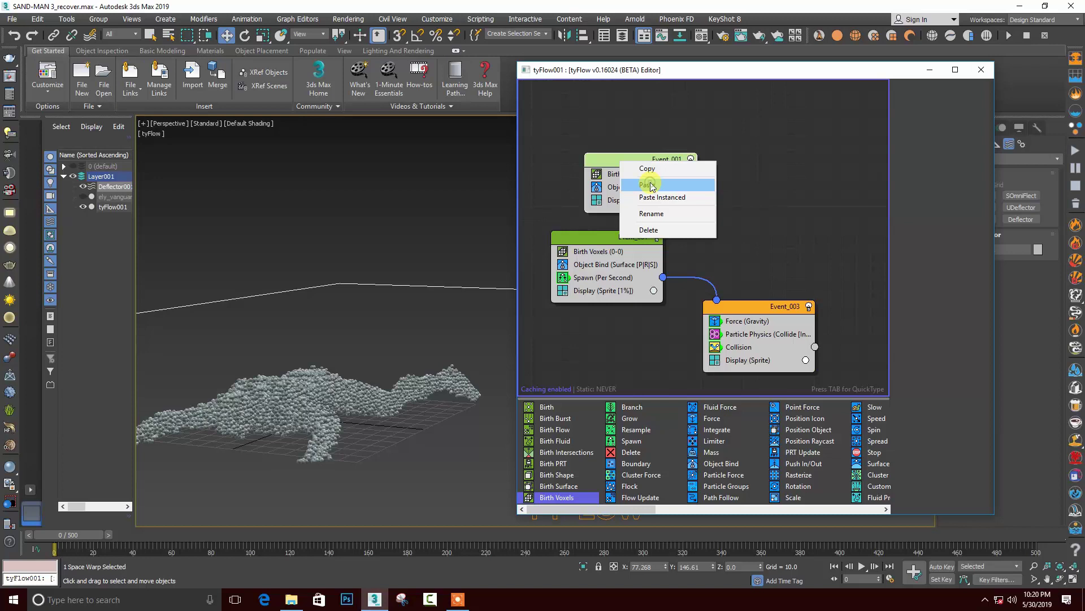
pyautogui.click(650, 185)
pyautogui.click(624, 178)
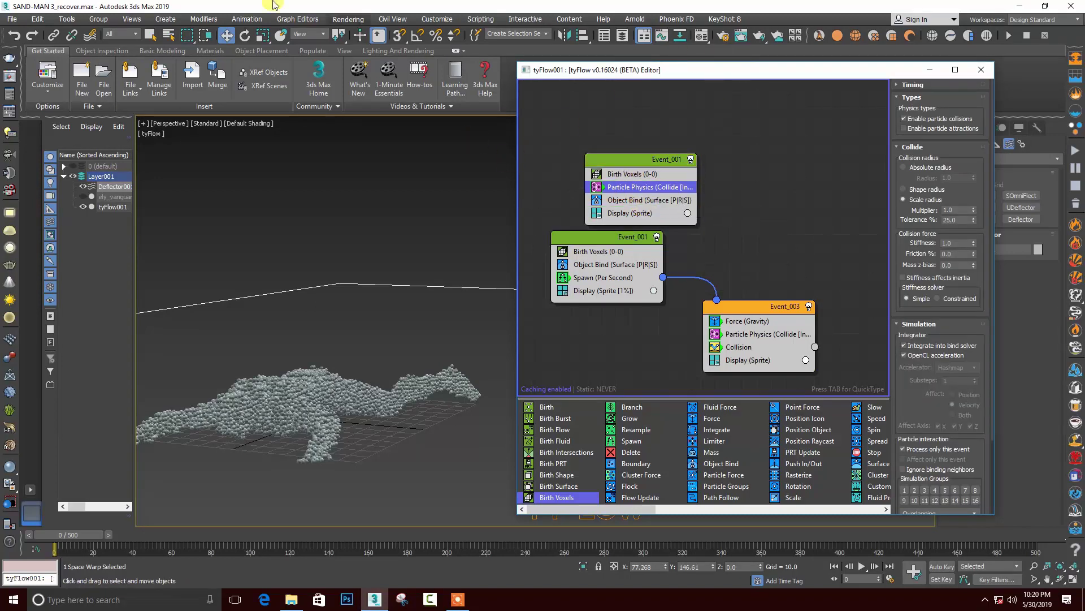
pyautogui.keyDown('alt'); pyautogui.moveTo(289, 312); pyautogui.dragTo(286, 322, button='middle'); pyautogui.keyUp('alt')
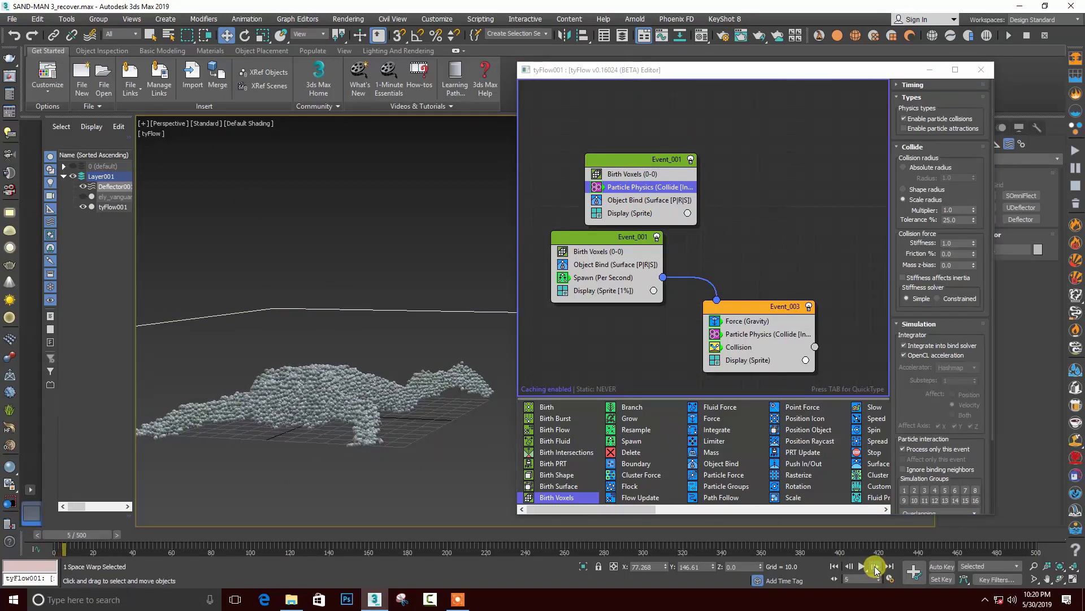
pyautogui.click(874, 567)
pyautogui.moveTo(92, 543); pyautogui.dragTo(145, 533)
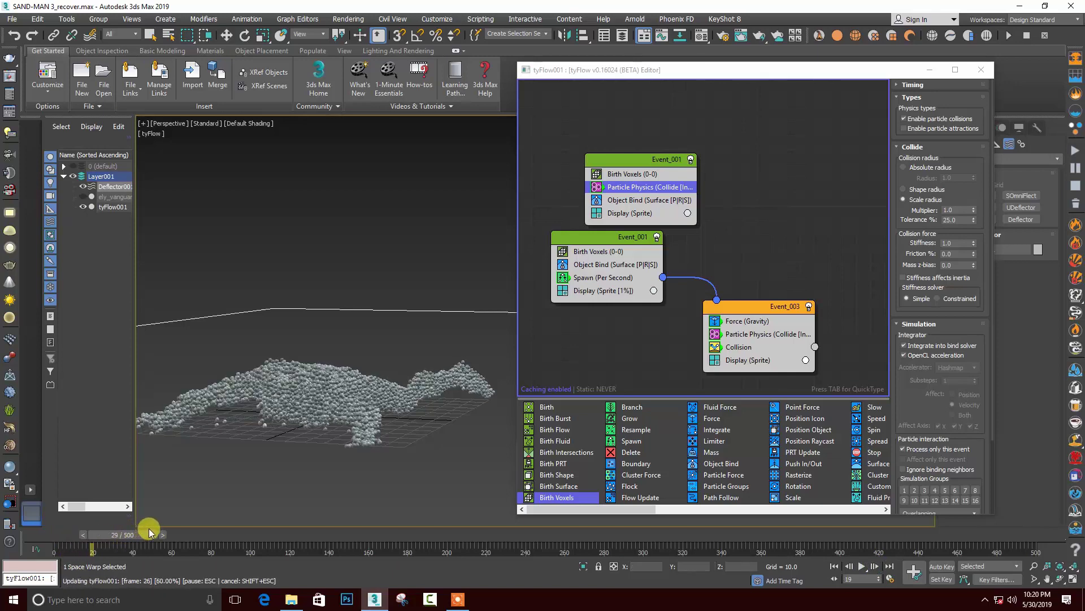
pyautogui.moveTo(135, 535); pyautogui.dragTo(361, 534)
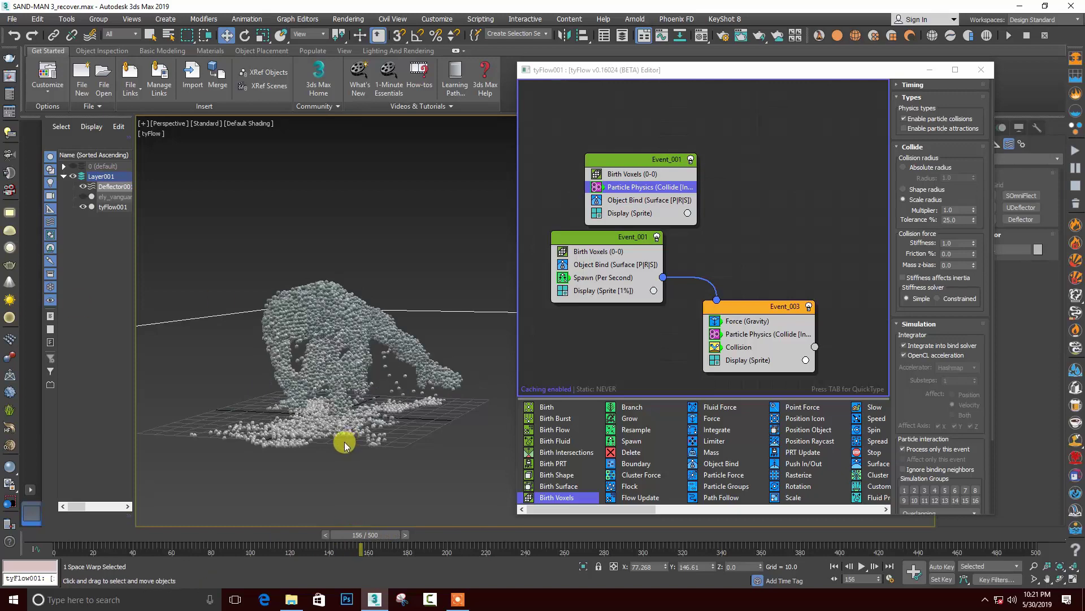
pyautogui.moveTo(345, 445)
pyautogui.keyDown('alt'); pyautogui.mouseDown(button='middle')
pyautogui.moveTo(366, 437)
pyautogui.moveTo(360, 429)
pyautogui.mouseUp(button='middle'); pyautogui.keyUp('alt')
pyautogui.scroll(2, 357, 417)
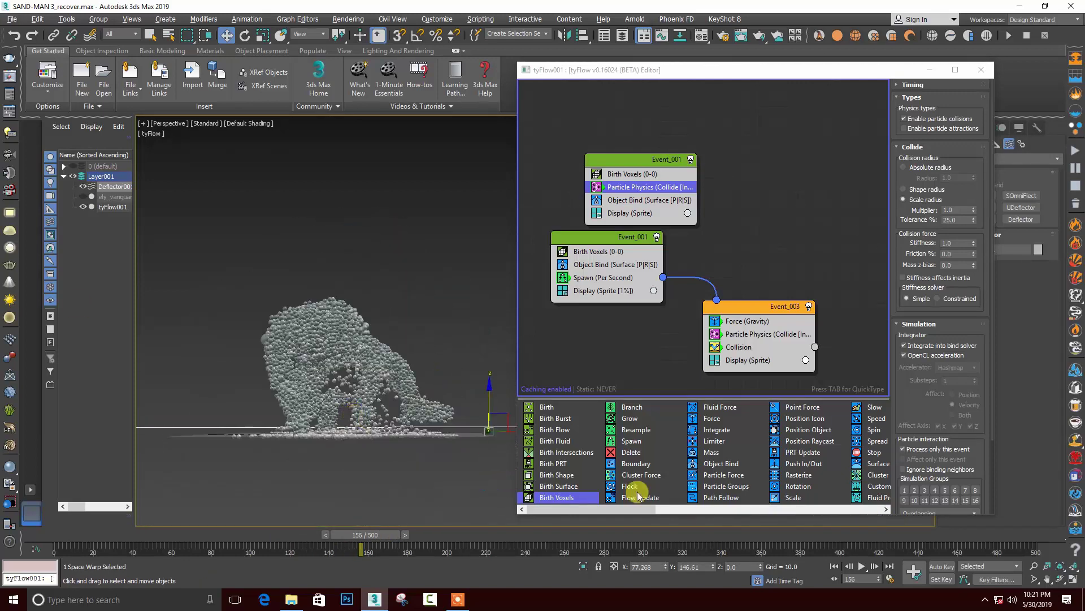
pyautogui.click(875, 567)
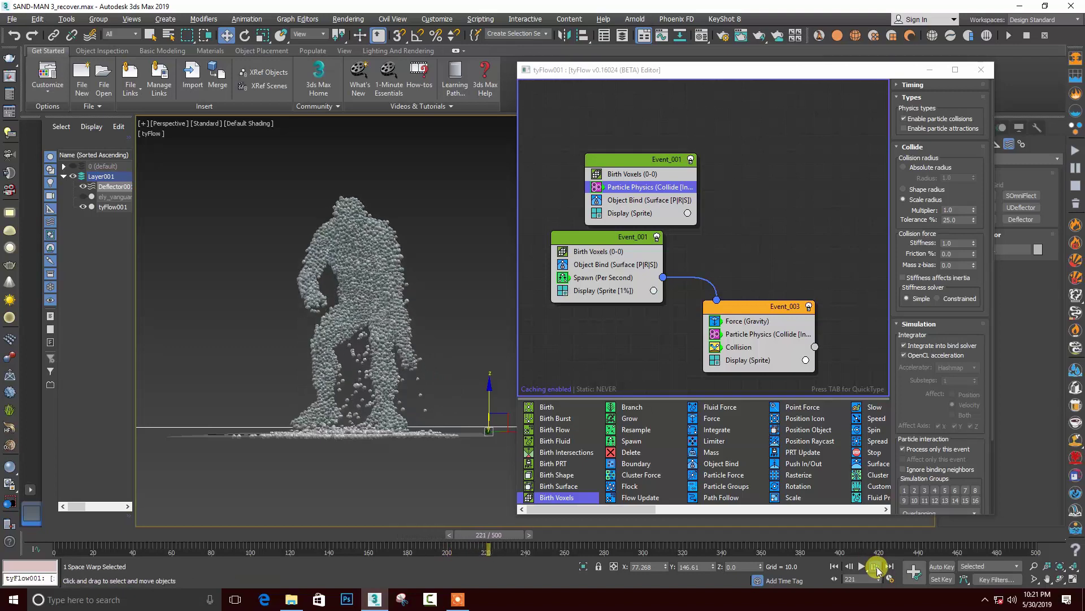
pyautogui.click(875, 566)
pyautogui.keyDown('alt'); pyautogui.moveTo(407, 463); pyautogui.dragTo(430, 492, button='middle'); pyautogui.keyUp('alt')
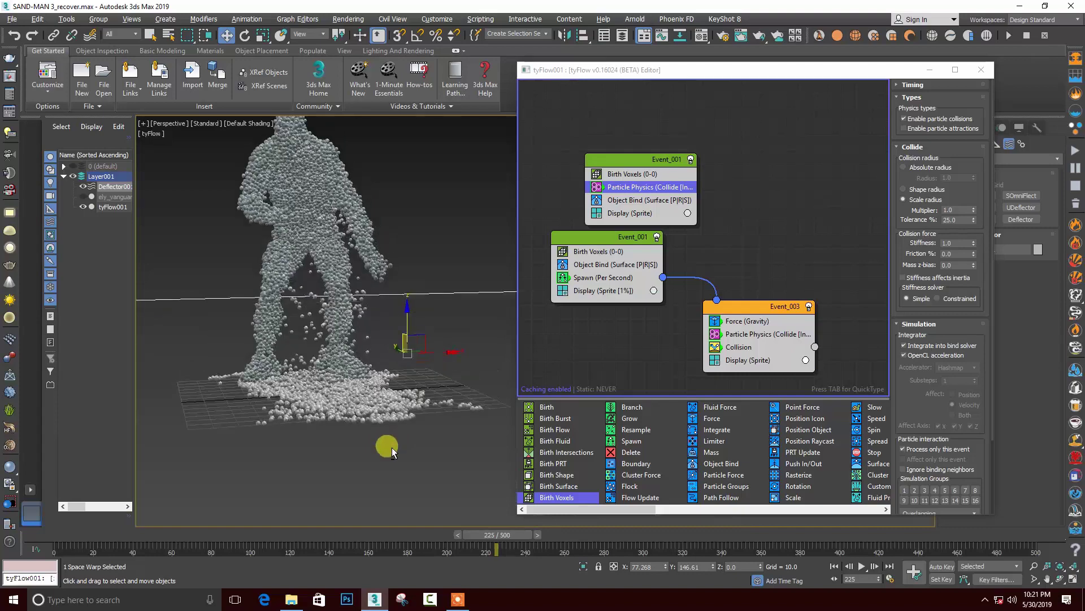
pyautogui.keyDown('alt'); pyautogui.moveTo(430, 492); pyautogui.dragTo(388, 448, button='middle'); pyautogui.keyUp('alt')
pyautogui.keyDown('alt'); pyautogui.moveTo(441, 426); pyautogui.dragTo(484, 421, button='middle'); pyautogui.keyUp('alt')
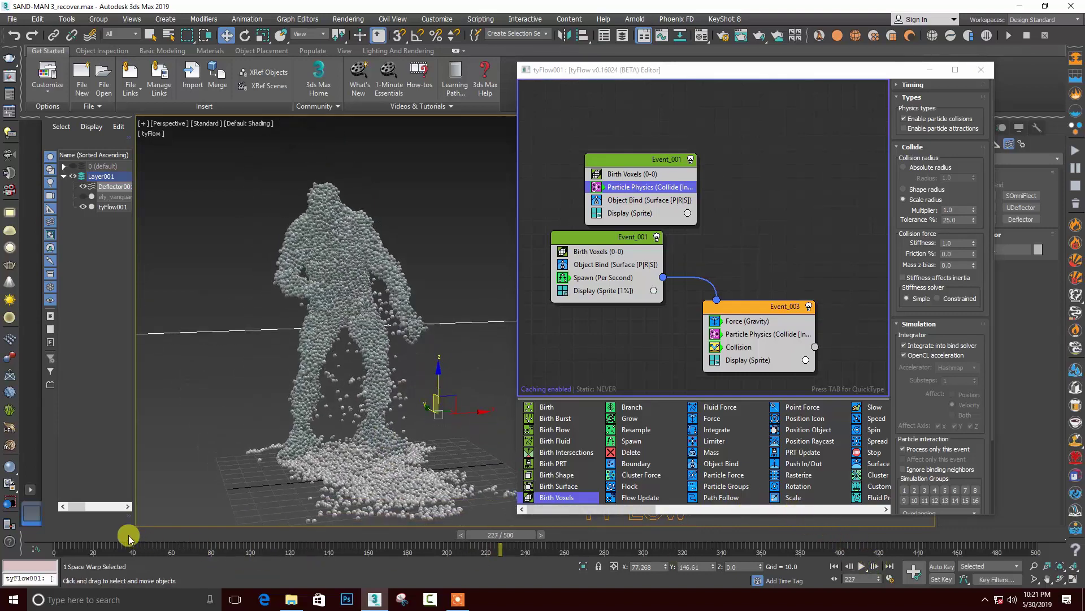
pyautogui.moveTo(128, 535)
pyautogui.mouseDown()
pyautogui.moveTo(102, 532)
pyautogui.moveTo(523, 529)
pyautogui.moveTo(109, 533)
pyautogui.moveTo(218, 533)
pyautogui.moveTo(123, 535)
pyautogui.moveTo(3, 359)
pyautogui.mouseUp()
pyautogui.press('w')
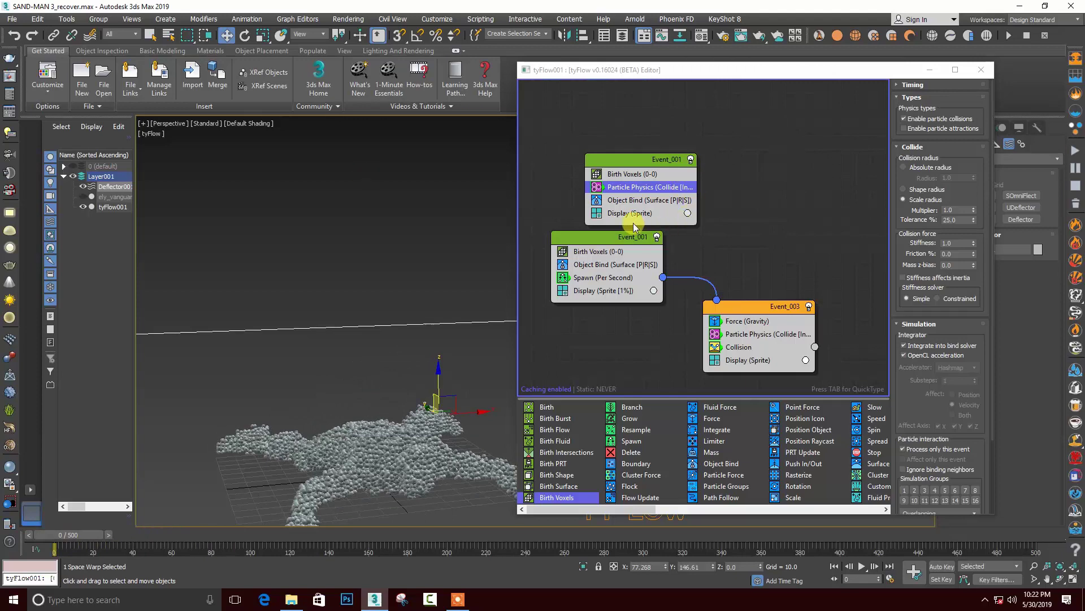
# Inspect both Birth Voxels events and play the simulation, checking the collapse at frame 31
pyautogui.click(625, 175)
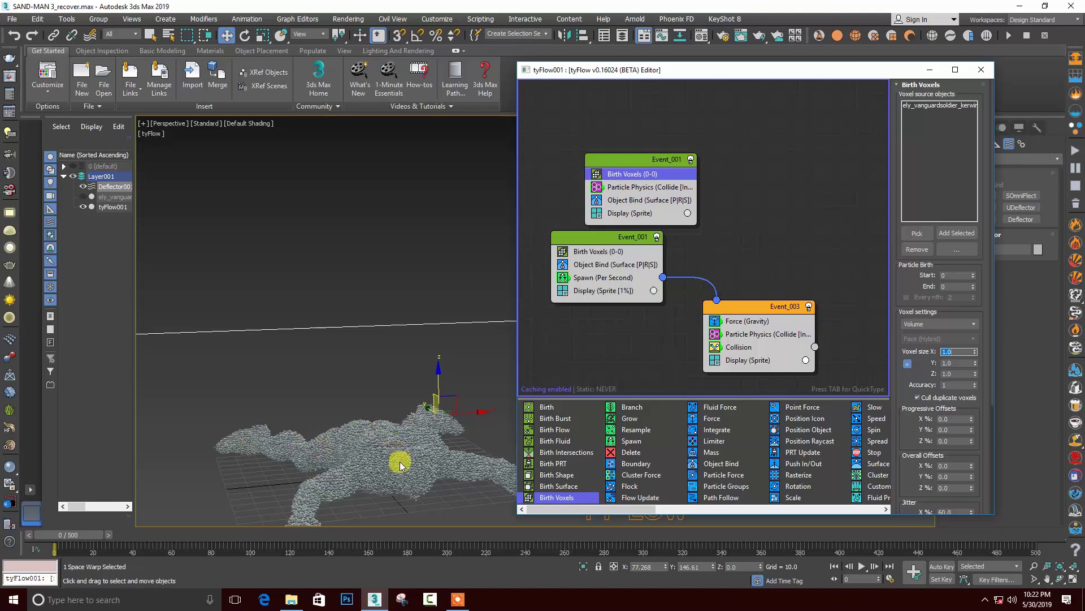
pyautogui.moveTo(400, 465); pyautogui.dragTo(380, 433, button='middle')
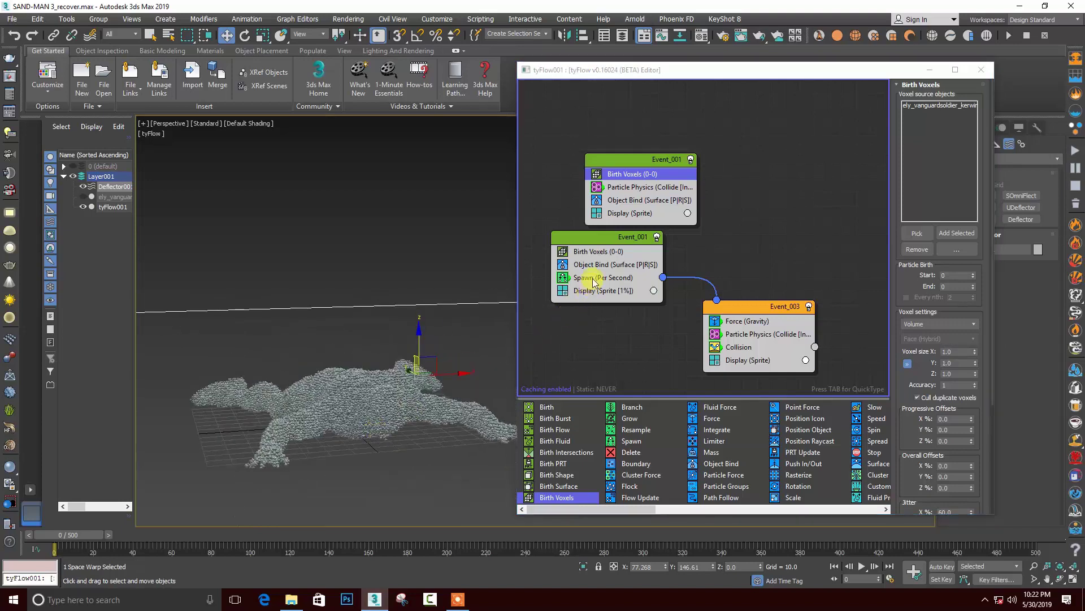
pyautogui.click(601, 254)
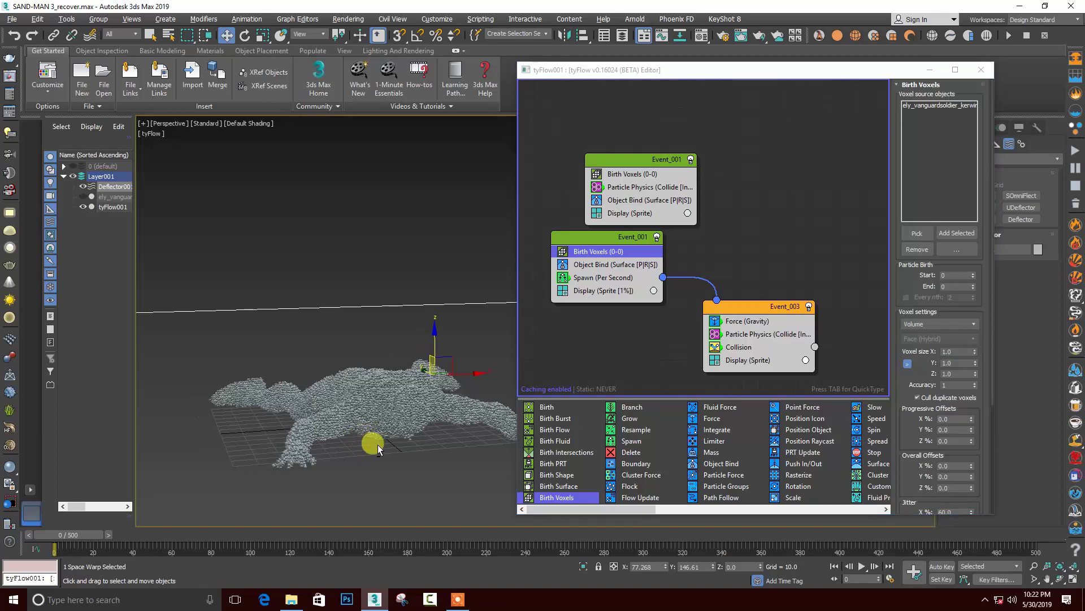
pyautogui.moveTo(371, 443)
pyautogui.keyDown('alt'); pyautogui.mouseDown(button='middle')
pyautogui.moveTo(407, 443)
pyautogui.moveTo(322, 424)
pyautogui.moveTo(334, 424)
pyautogui.mouseUp(button='middle'); pyautogui.keyUp('alt')
pyautogui.click(877, 567)
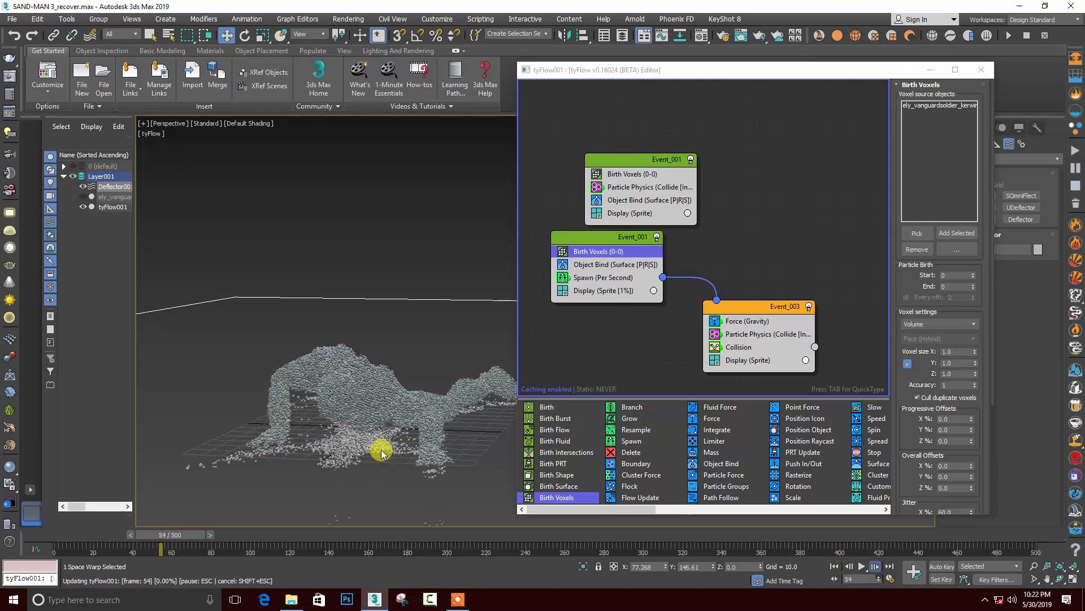
pyautogui.press('Home')
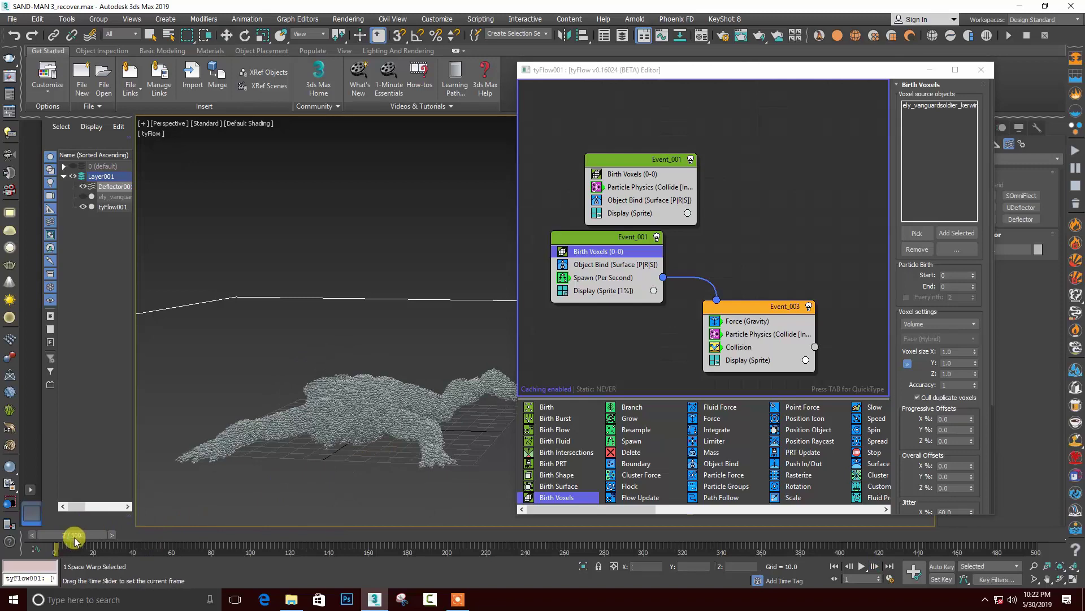
pyautogui.moveTo(70, 534)
pyautogui.mouseDown()
pyautogui.moveTo(136, 535)
pyautogui.moveTo(62, 535)
pyautogui.mouseUp()
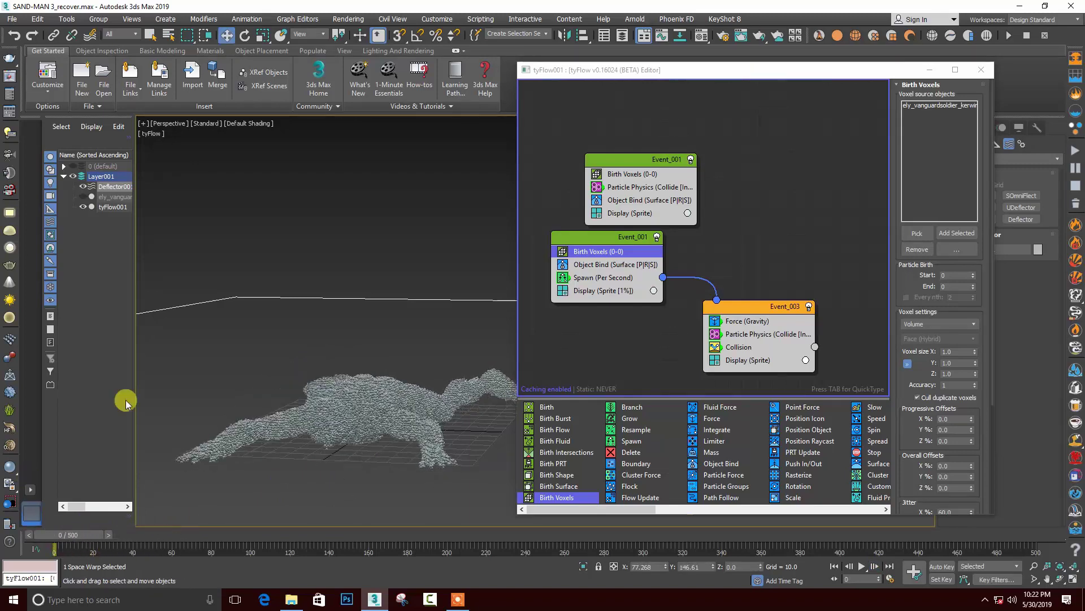
# Set the Birth Voxels voxel size to 3 and lock Y and Z to match
pyautogui.click(636, 174)
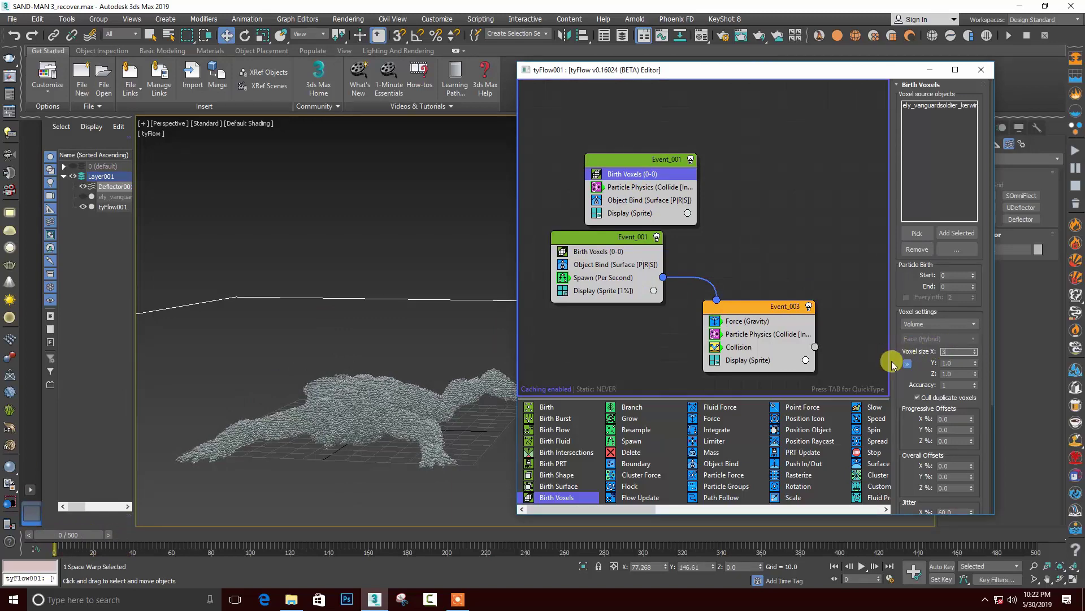
pyautogui.press('Return')
pyautogui.click(599, 251)
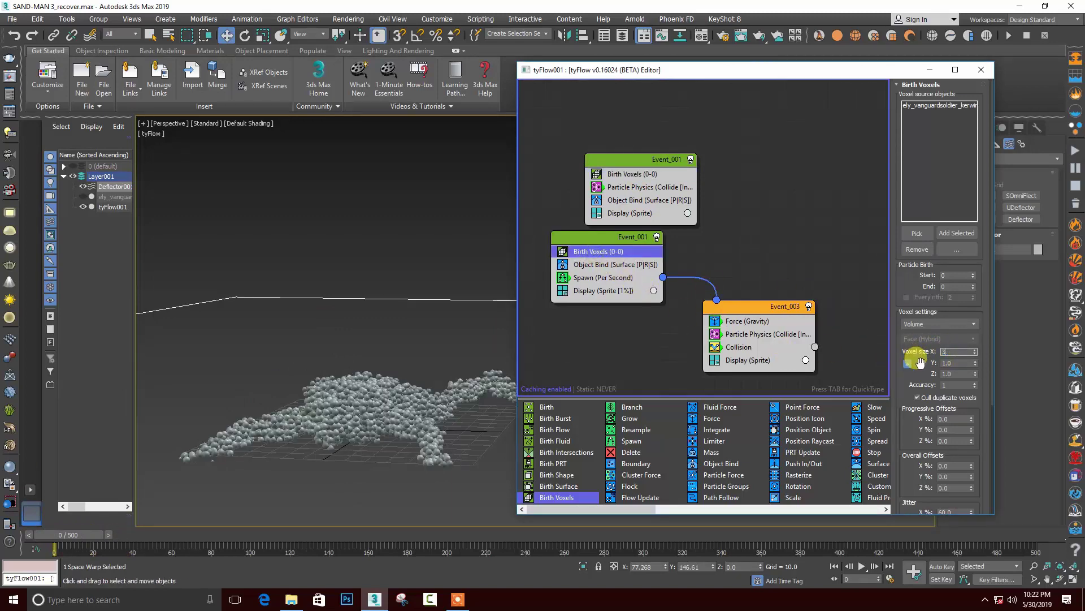
pyautogui.click(910, 363)
pyautogui.scroll(-1, 604, 336)
# Insert a Time Test above Display in the upper Event_001, testing Frame > 250 with variation 5
pyautogui.click(635, 171)
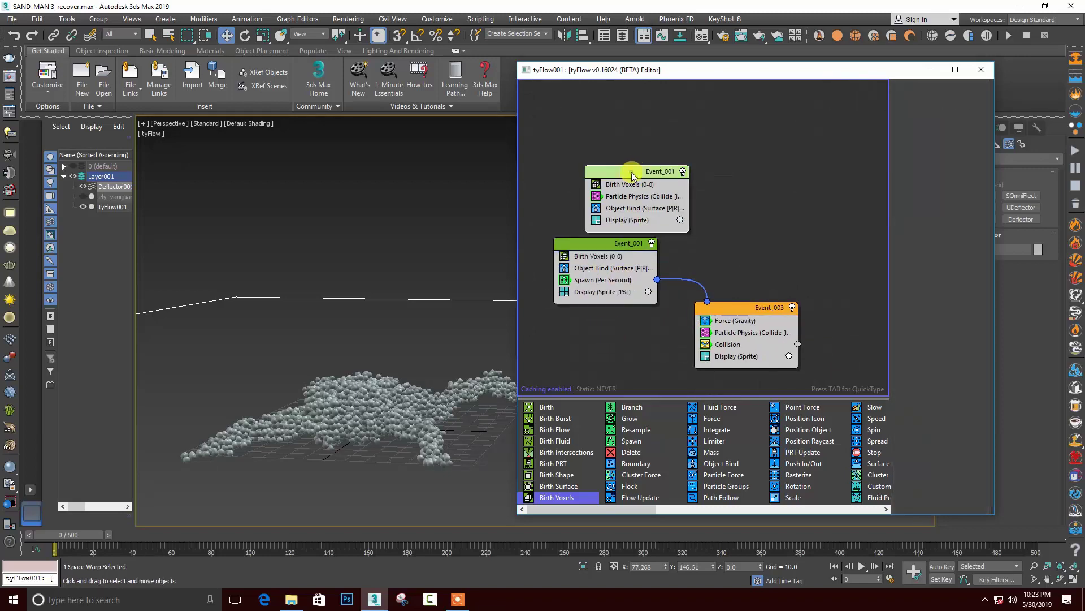
pyautogui.press('Tab')
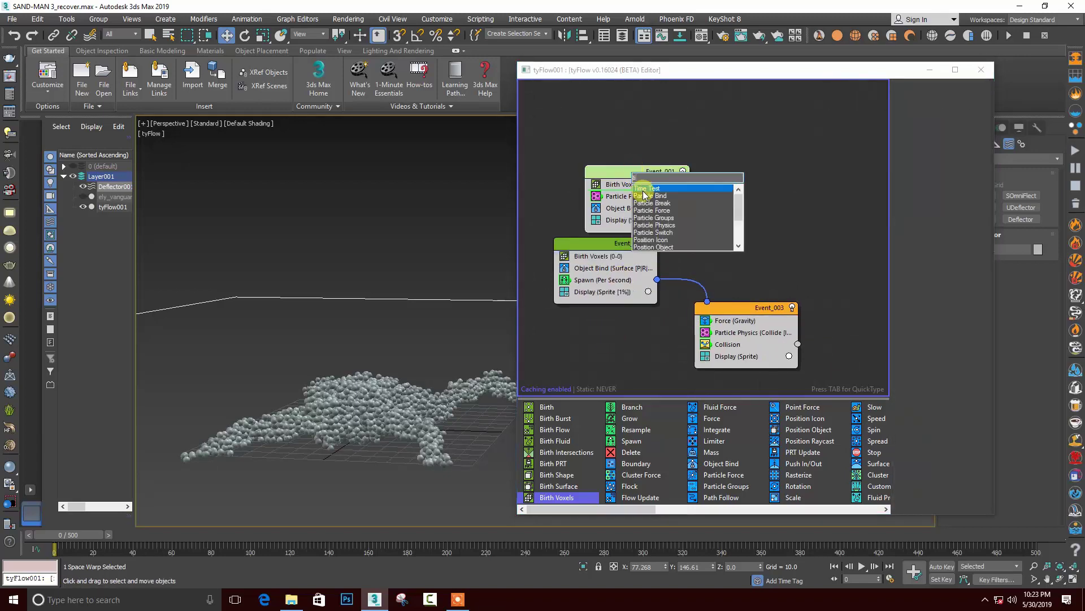
pyautogui.press('Return')
pyautogui.moveTo(628, 196); pyautogui.dragTo(629, 229)
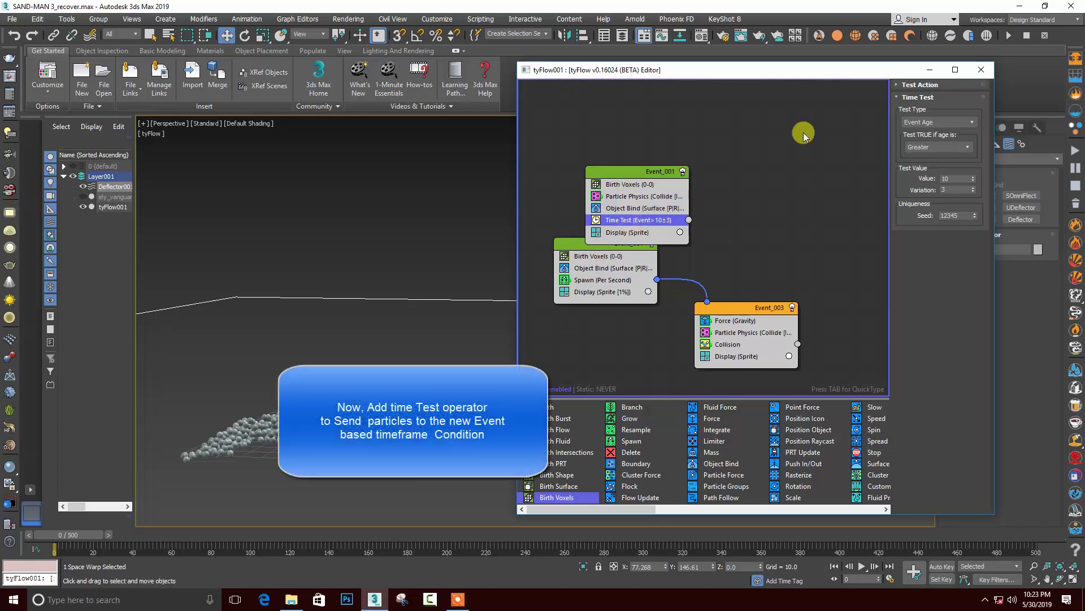
pyautogui.click(917, 133)
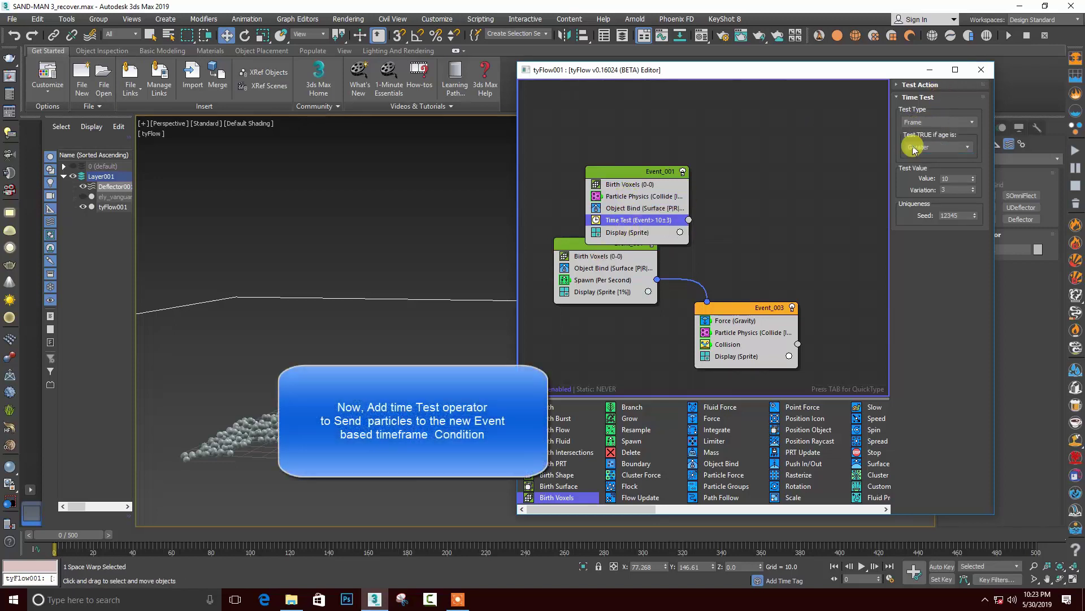
pyautogui.doubleClick(955, 178)
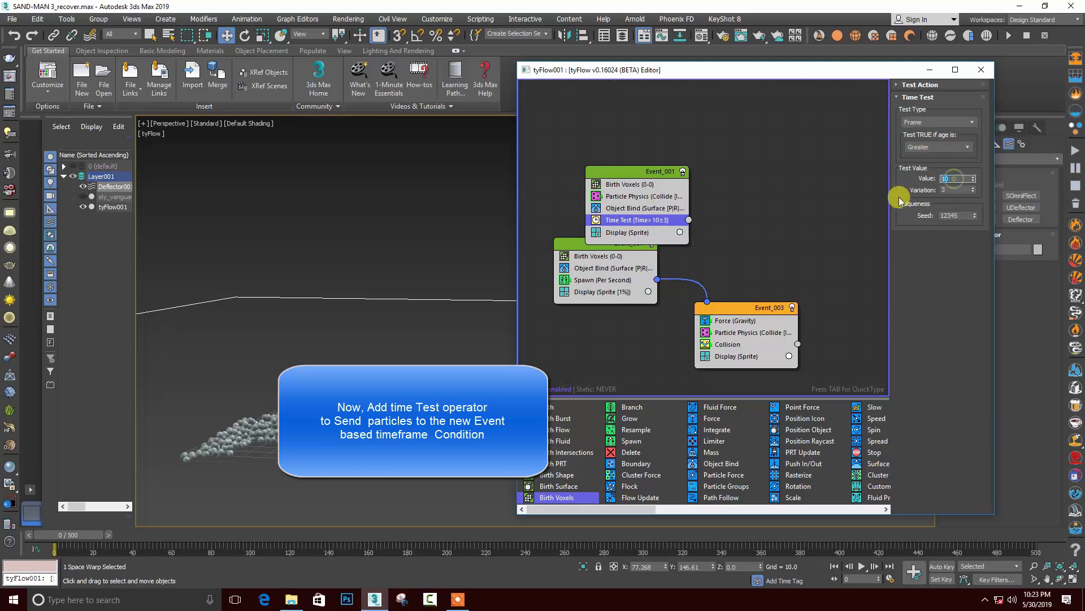
pyautogui.write('250')
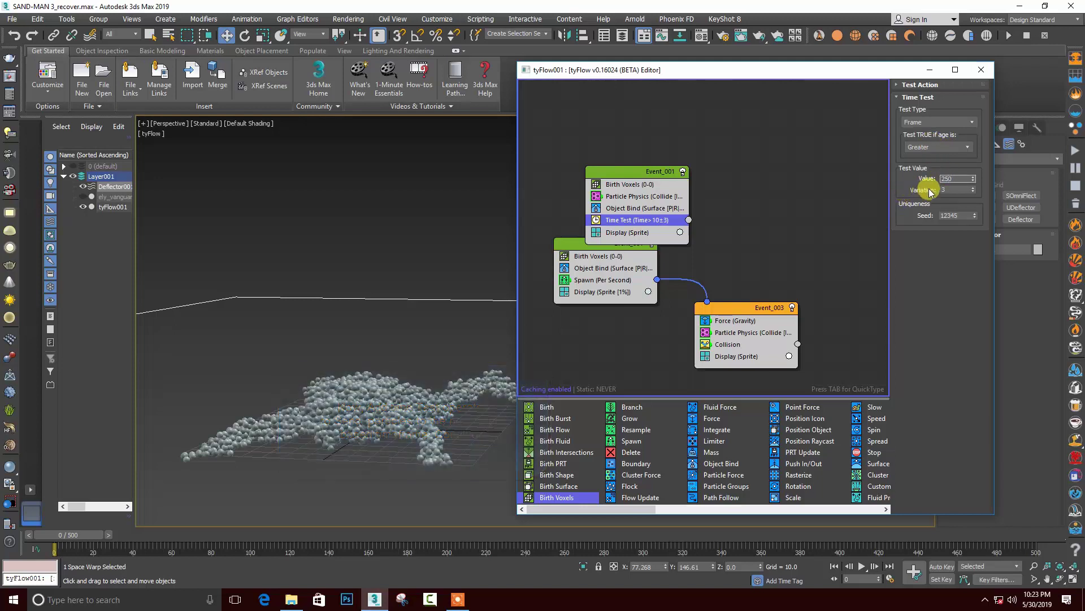
pyautogui.press('Return')
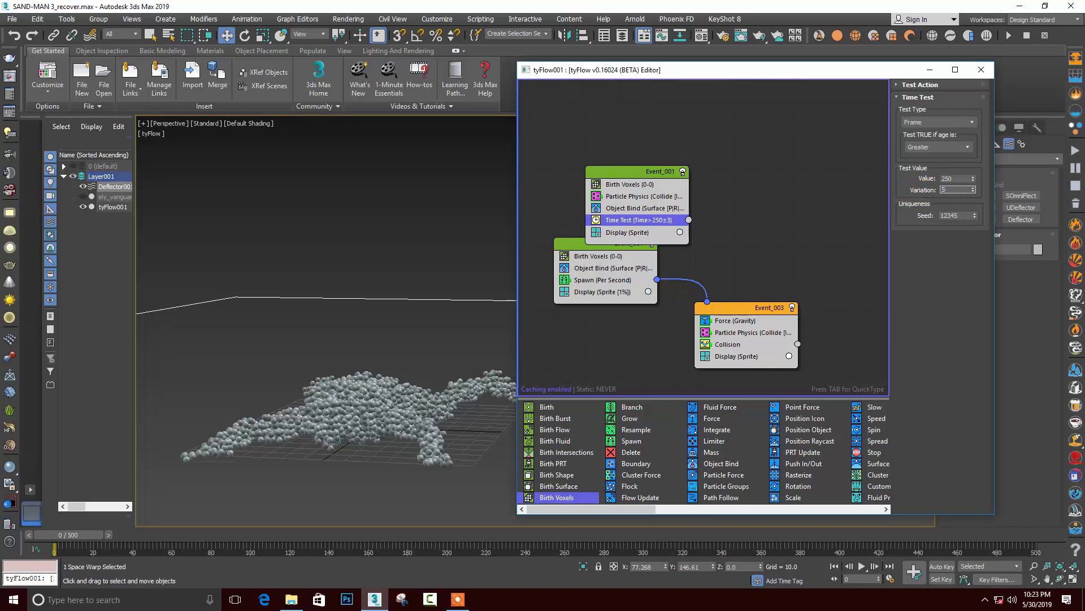
pyautogui.press('Return')
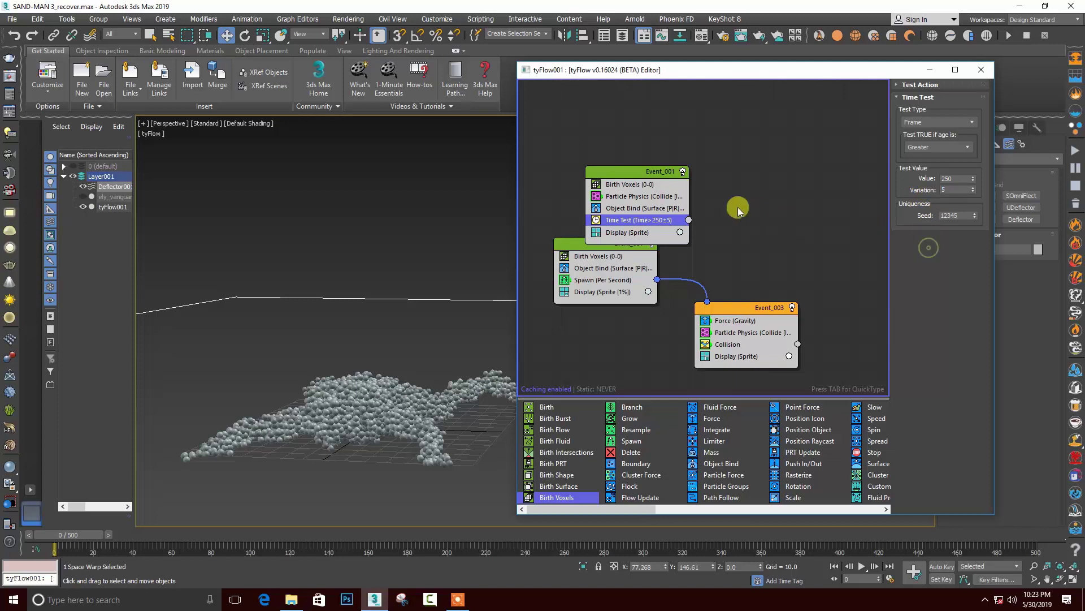
# Paste copies of the Time Test into Event_003 after Collision and the second Event_001 below Spawn
pyautogui.rightClick(631, 225)
pyautogui.press('Escape')
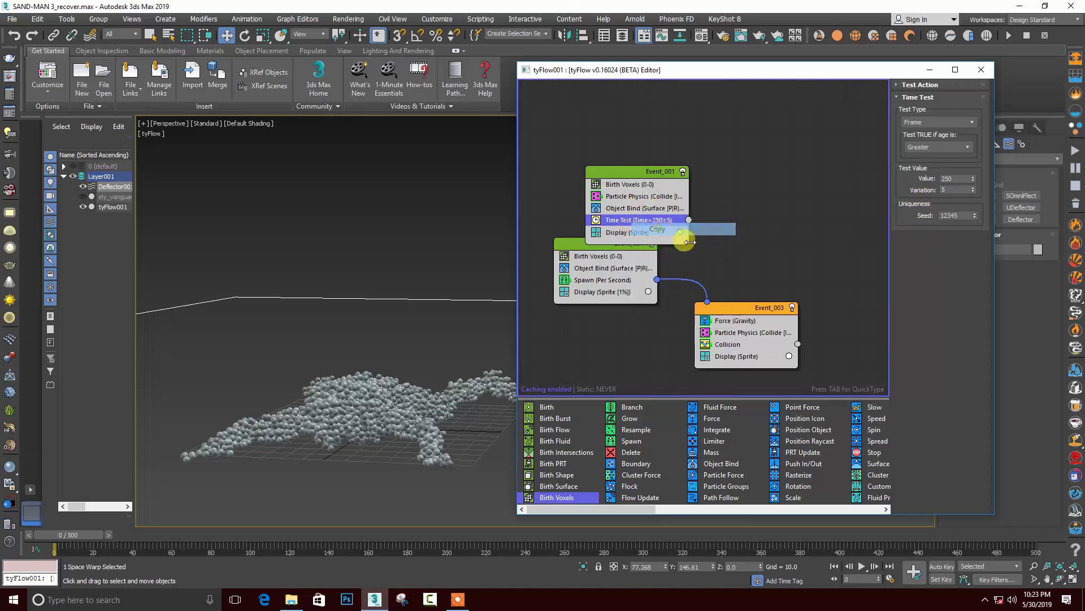
pyautogui.click(725, 307)
pyautogui.rightClick(725, 307)
pyautogui.click(741, 315)
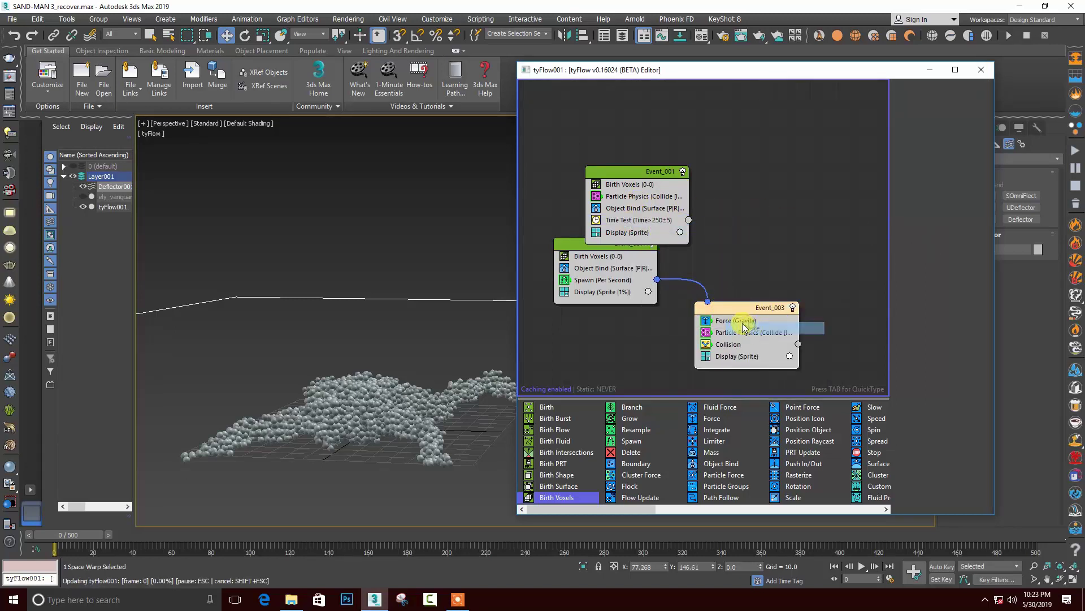
pyautogui.moveTo(735, 321)
pyautogui.mouseDown()
pyautogui.moveTo(734, 370)
pyautogui.moveTo(696, 342)
pyautogui.mouseUp()
pyautogui.click(572, 250)
pyautogui.rightClick(572, 250)
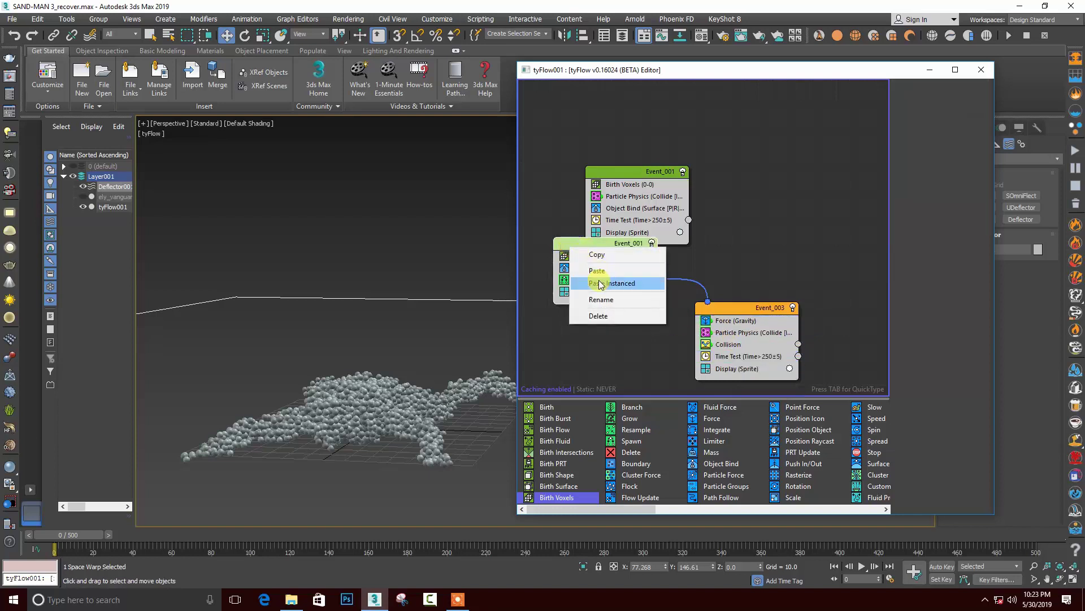
pyautogui.click(593, 271)
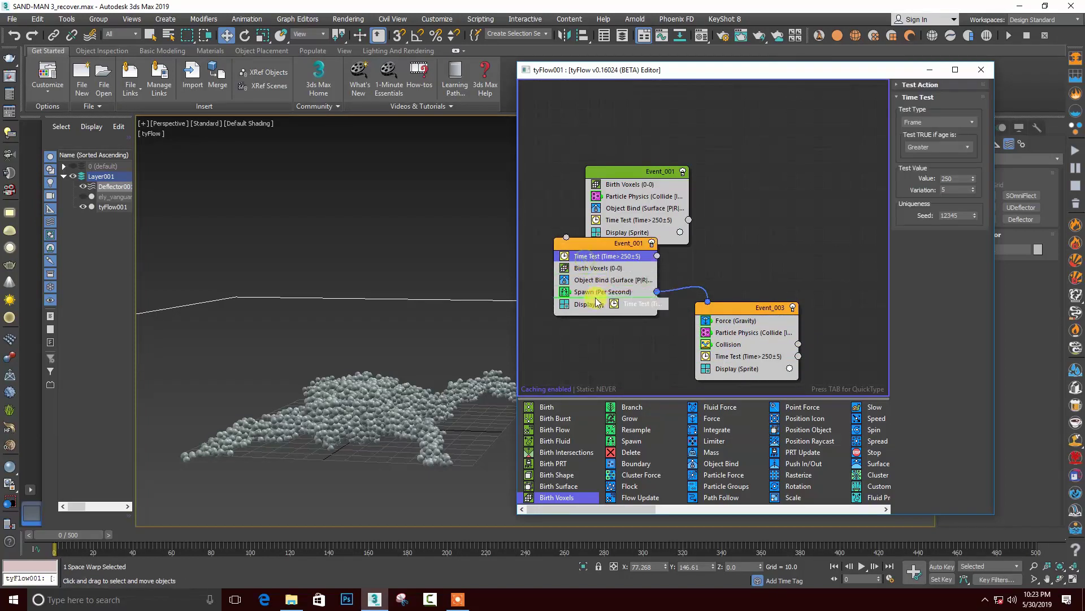
pyautogui.moveTo(586, 262); pyautogui.dragTo(618, 308)
# Create a new event, Event_004, with a Display operator set to Sprites
pyautogui.moveTo(639, 321); pyautogui.dragTo(591, 327, button='middle')
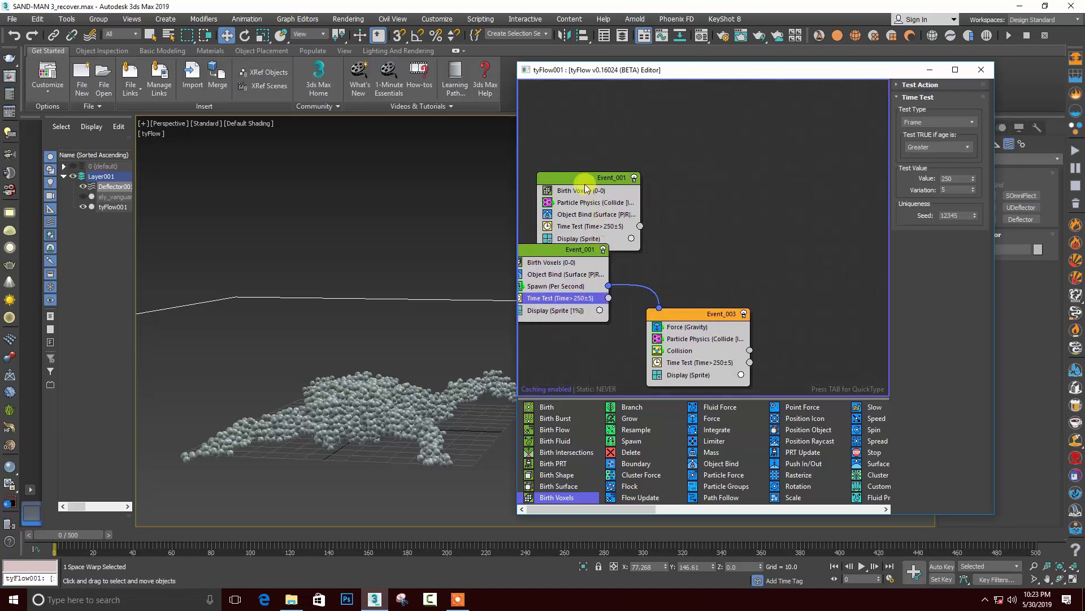
pyautogui.moveTo(586, 189); pyautogui.dragTo(596, 150)
pyautogui.press('Tab')
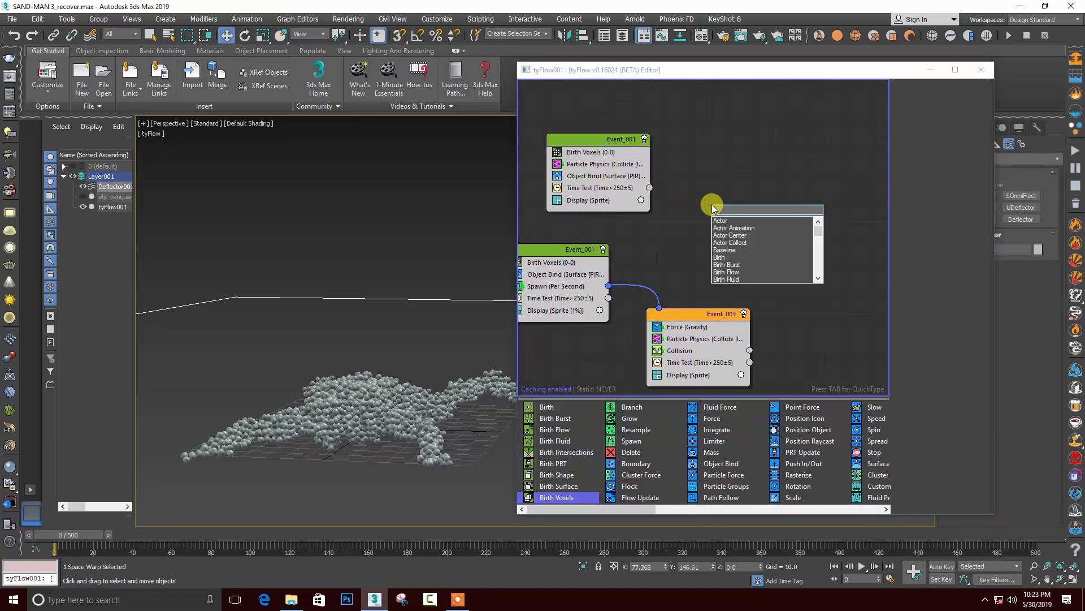
pyautogui.write('disp')
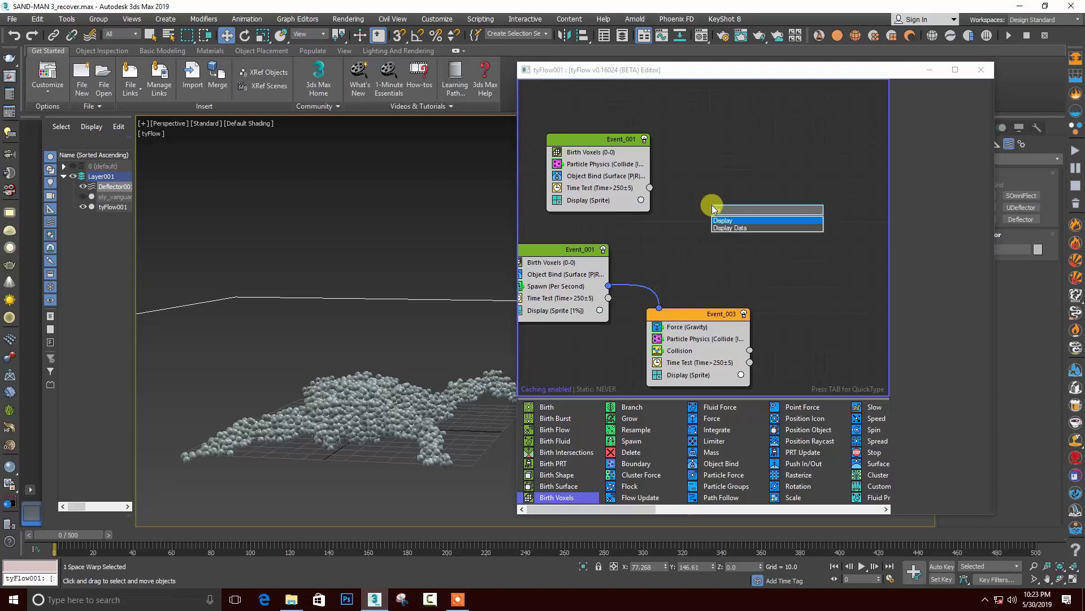
pyautogui.click(738, 221)
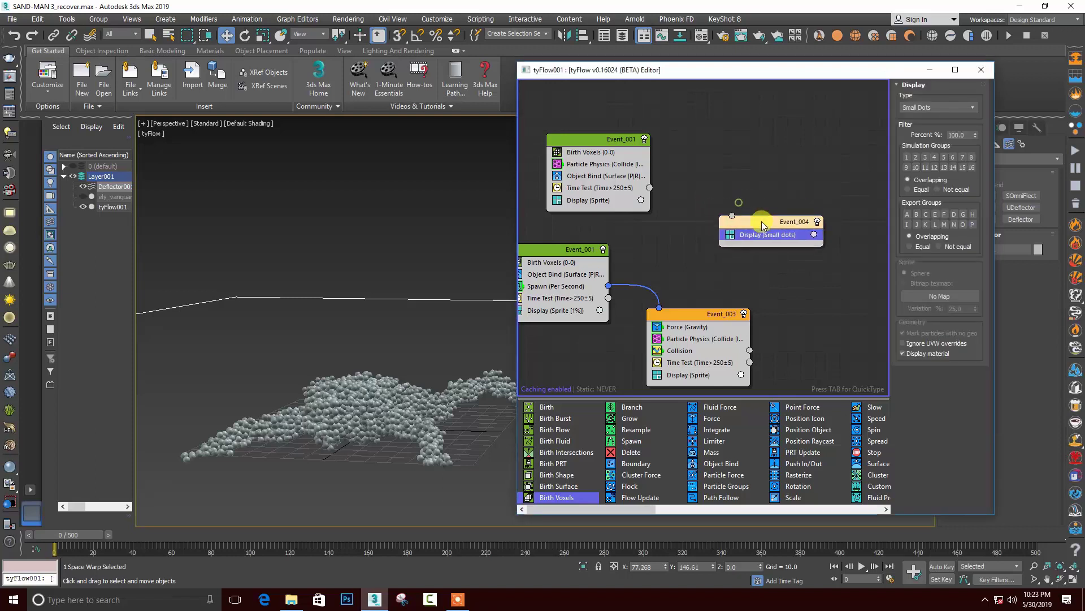
pyautogui.click(920, 109)
pyautogui.click(911, 134)
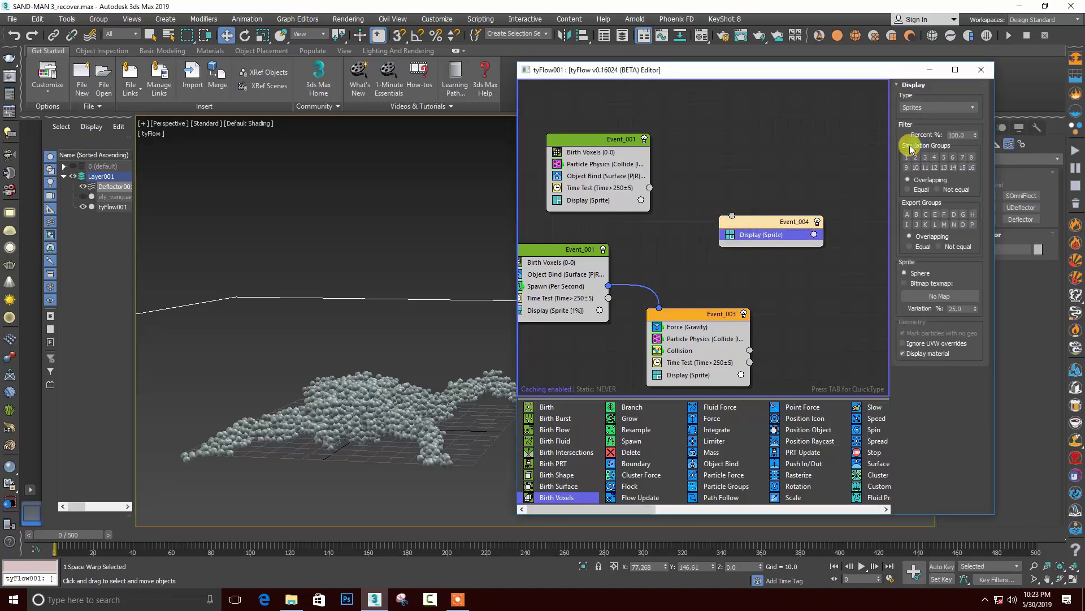
# Copy Event_003's Particle Physics operator into Event_004
pyautogui.click(684, 342)
pyautogui.rightClick(689, 342)
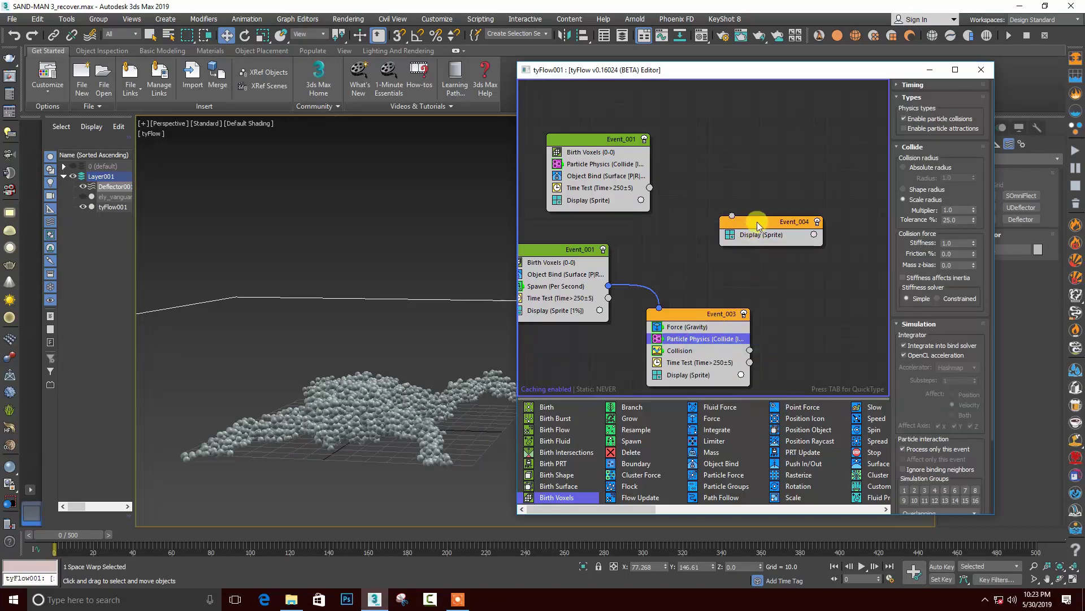
pyautogui.rightClick(758, 221)
pyautogui.click(785, 237)
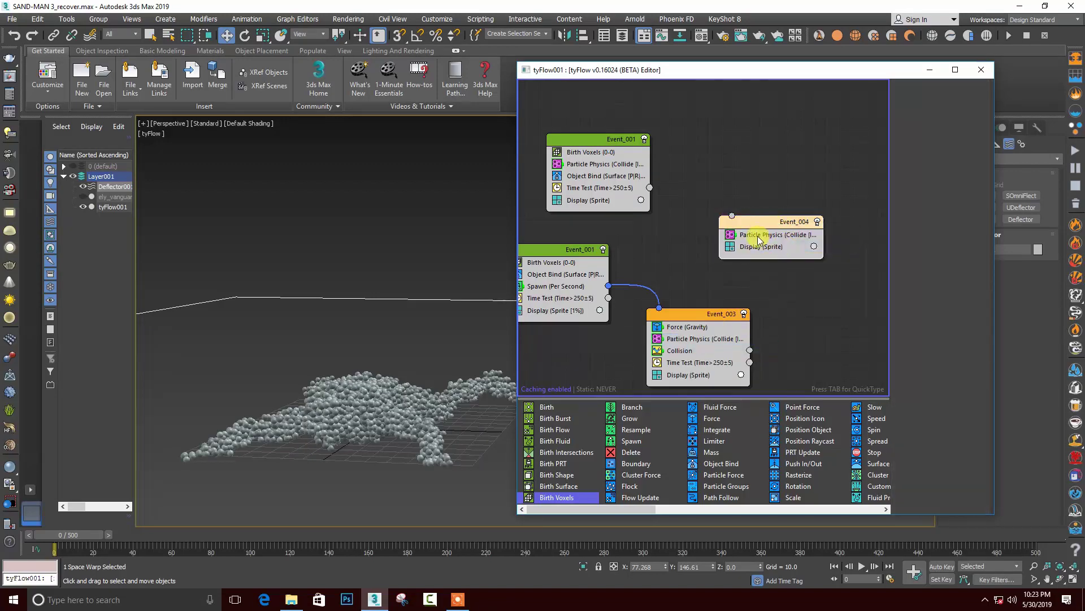
pyautogui.click(685, 352)
# Paste a copy of Event_003's Collision into Event_004 below Particle Physics
pyautogui.rightClick(686, 351)
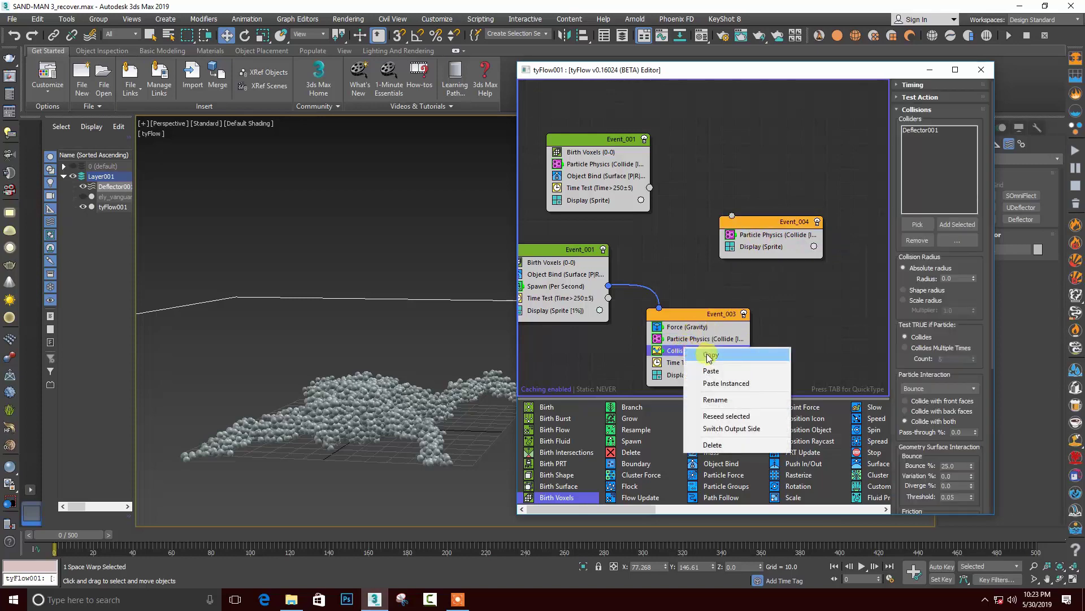
pyautogui.click(701, 354)
pyautogui.rightClick(759, 222)
pyautogui.click(764, 246)
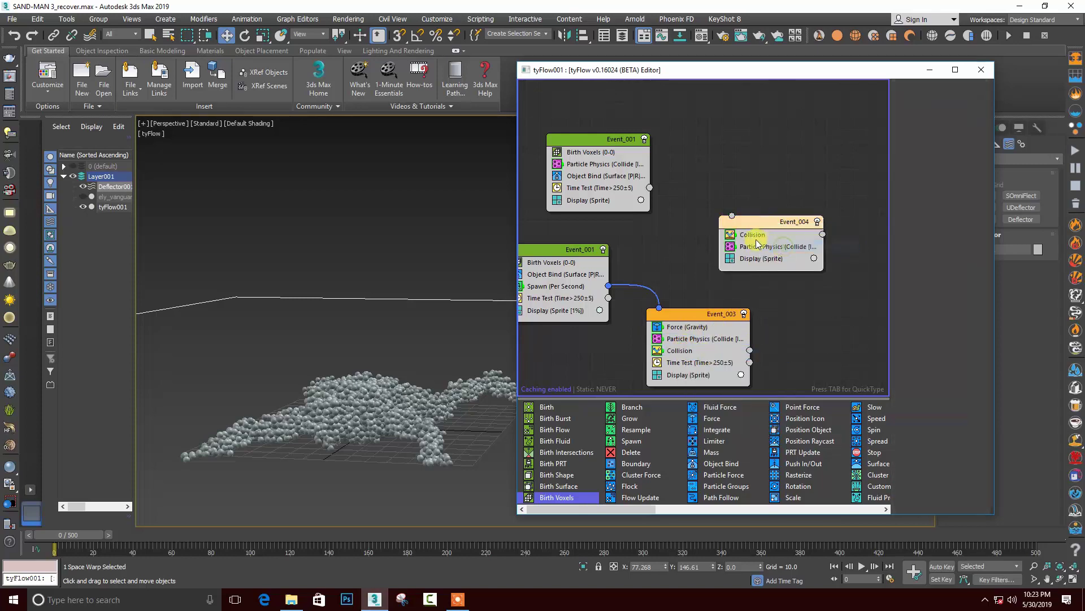
pyautogui.moveTo(751, 236); pyautogui.dragTo(753, 259)
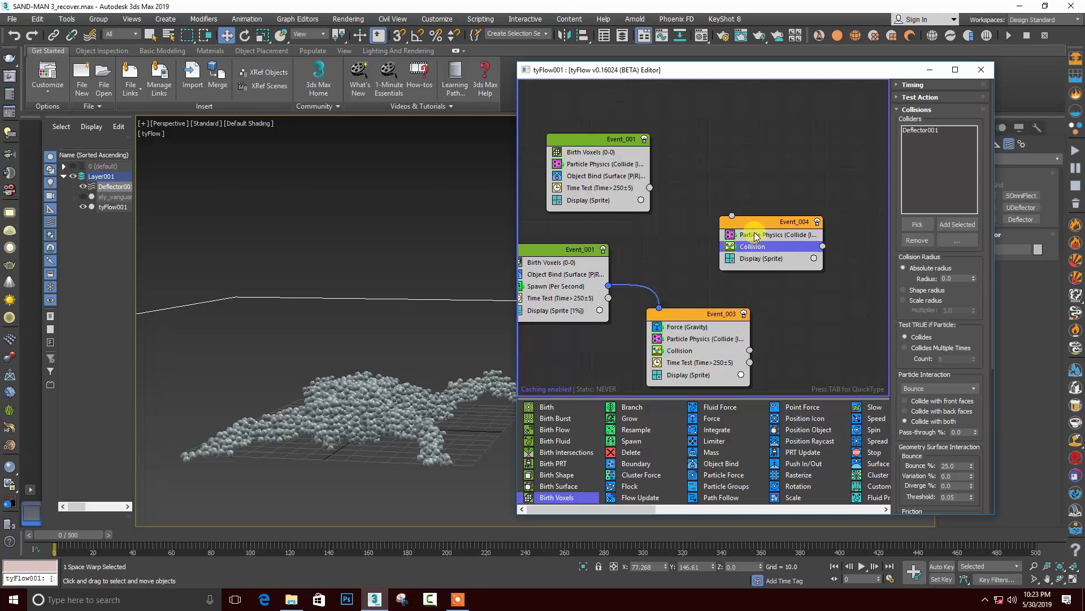
pyautogui.click(756, 235)
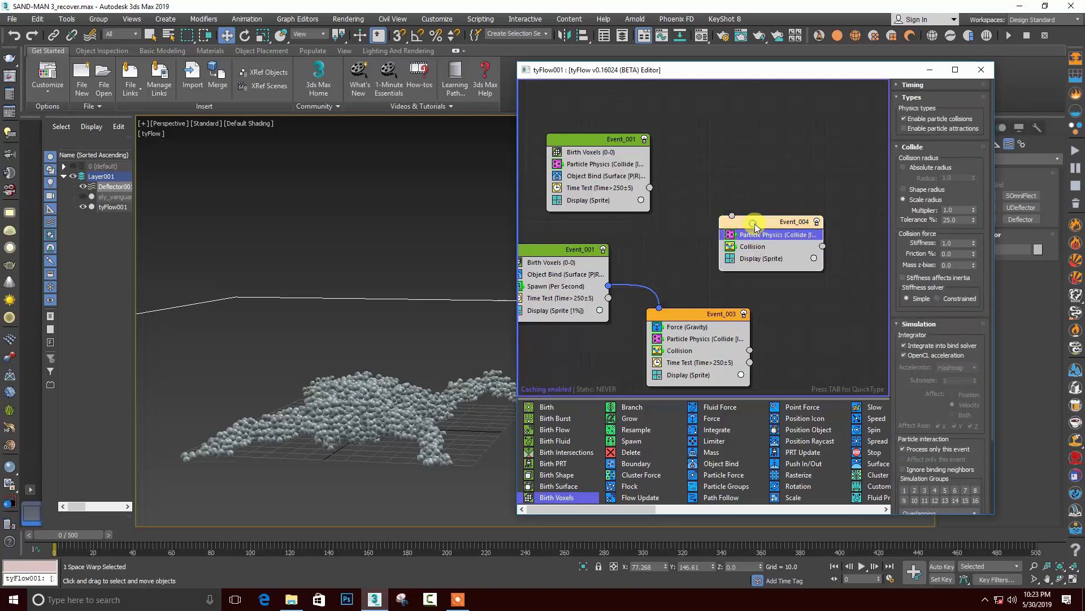
# Add a Random 3D Speed of 3.0 below Particle Physics in Event_004 and widen the Event_001 node
pyautogui.rightClick(756, 224)
pyautogui.click(760, 231)
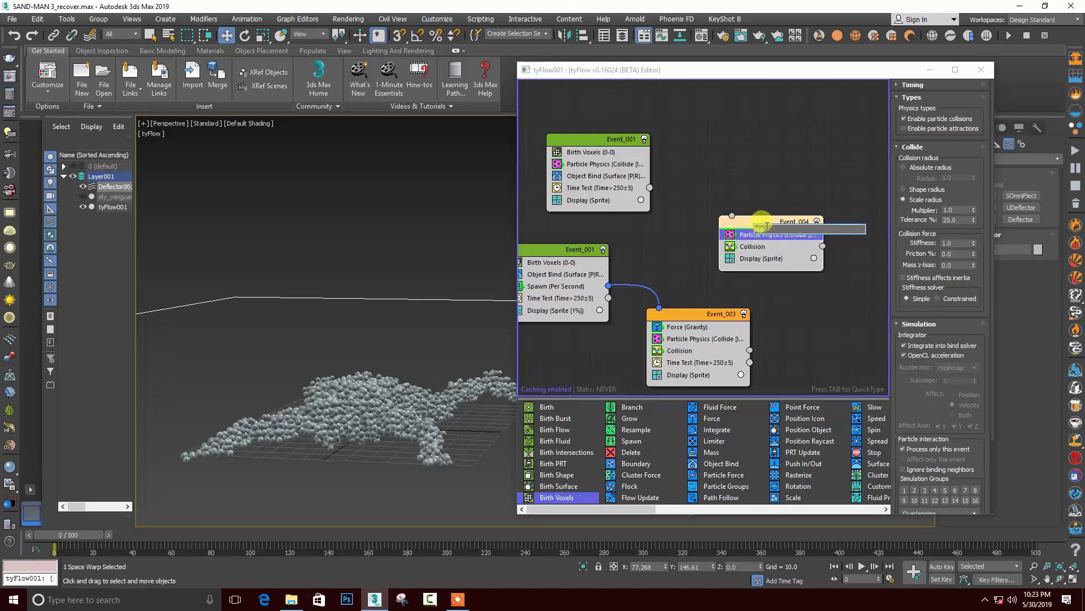
pyautogui.write('sp')
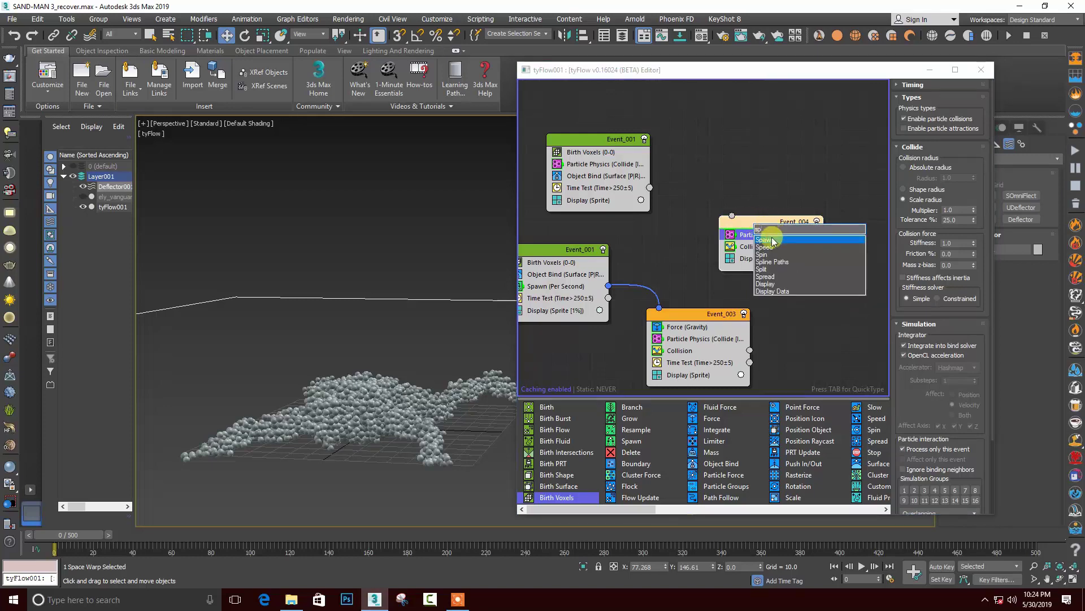
pyautogui.click(766, 248)
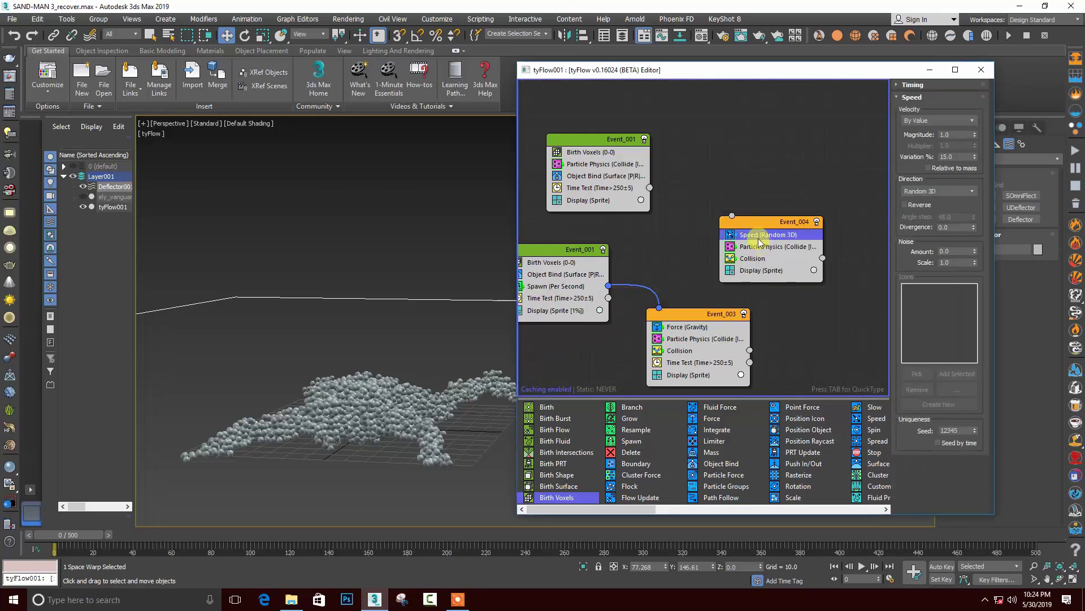
pyautogui.moveTo(757, 235); pyautogui.dragTo(758, 257)
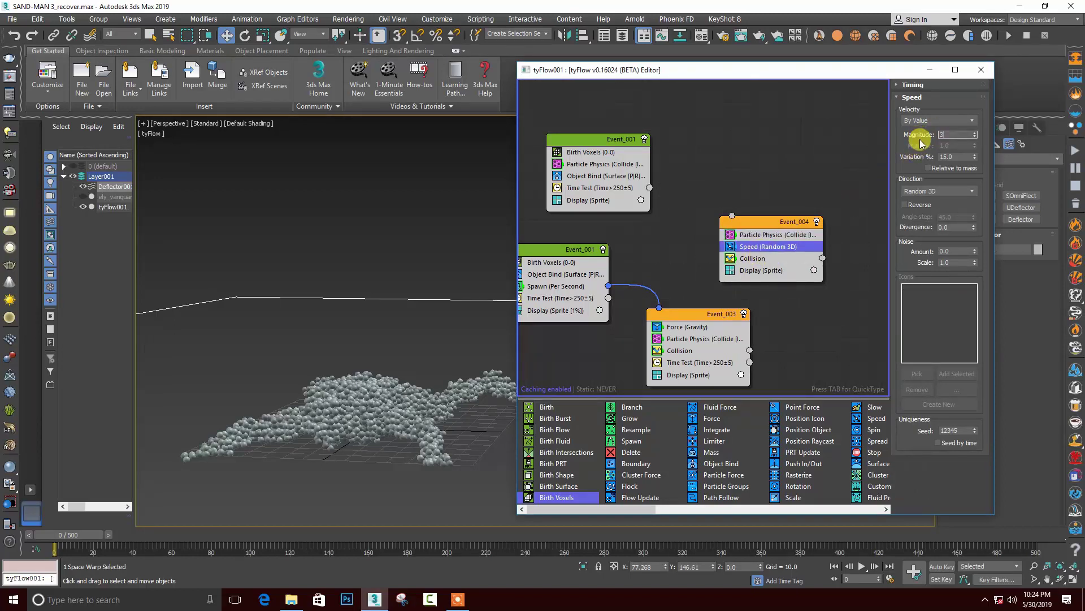
pyautogui.moveTo(659, 240); pyautogui.dragTo(692, 238, button='middle')
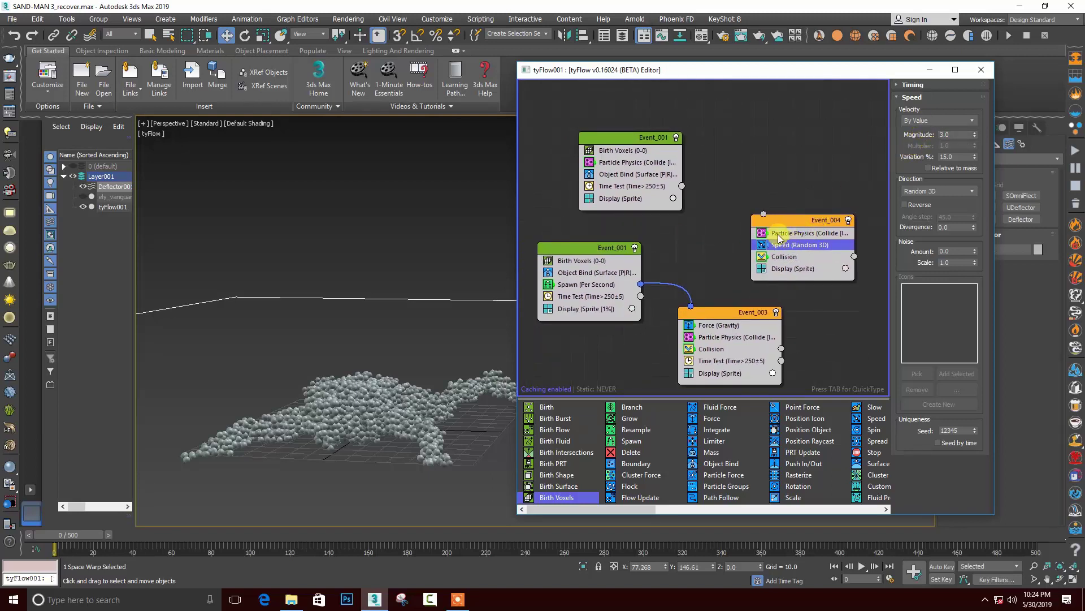
pyautogui.scroll(-1, 704, 261)
pyautogui.scroll(-1, 693, 254)
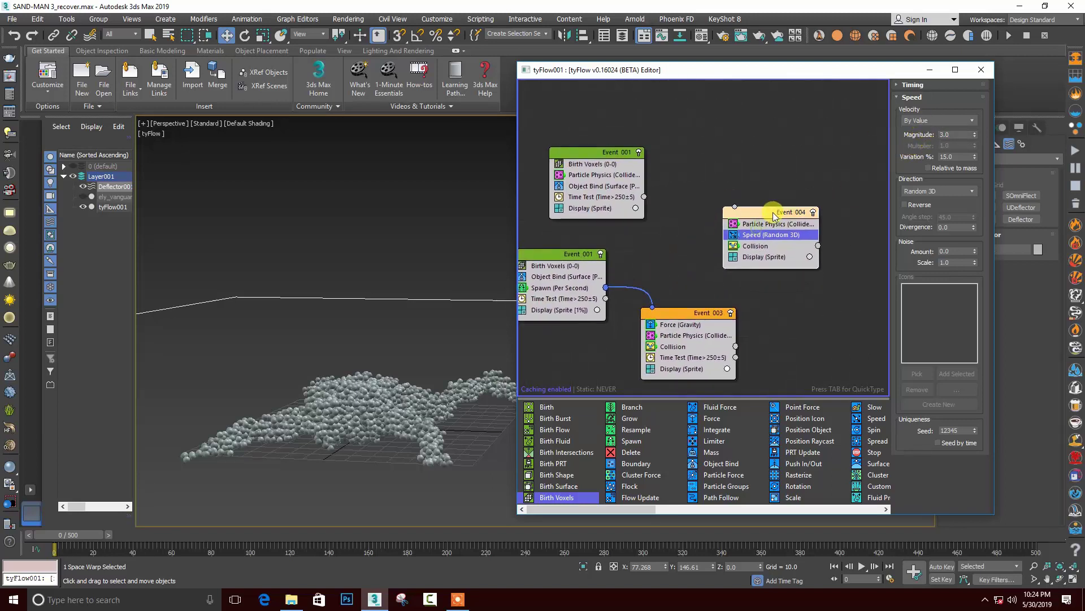
pyautogui.click(775, 224)
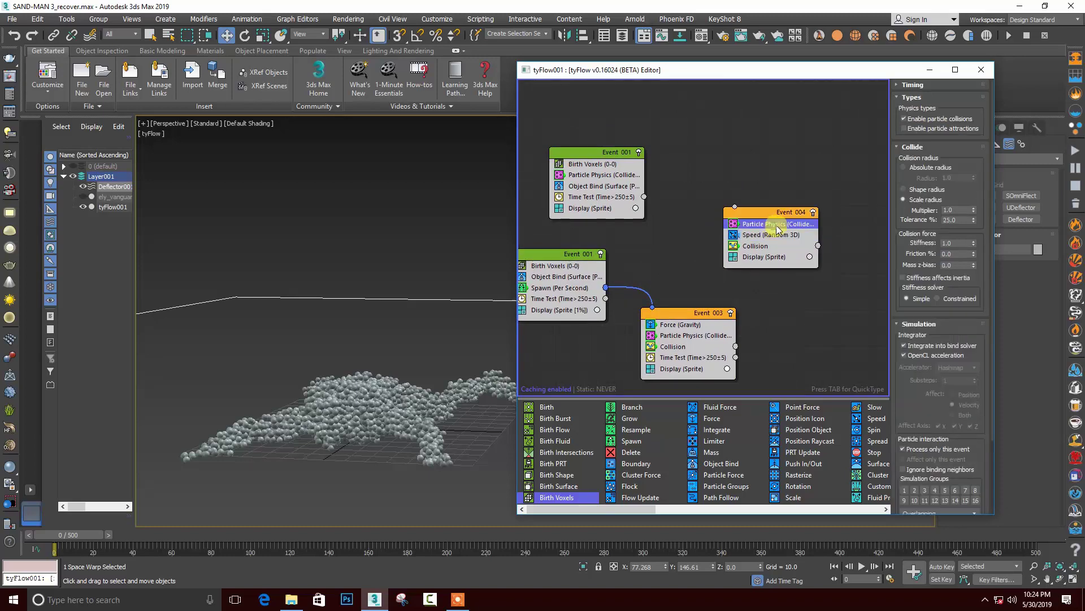
pyautogui.moveTo(643, 197)
pyautogui.mouseDown()
pyautogui.moveTo(676, 189)
pyautogui.moveTo(792, 234)
pyautogui.mouseUp()
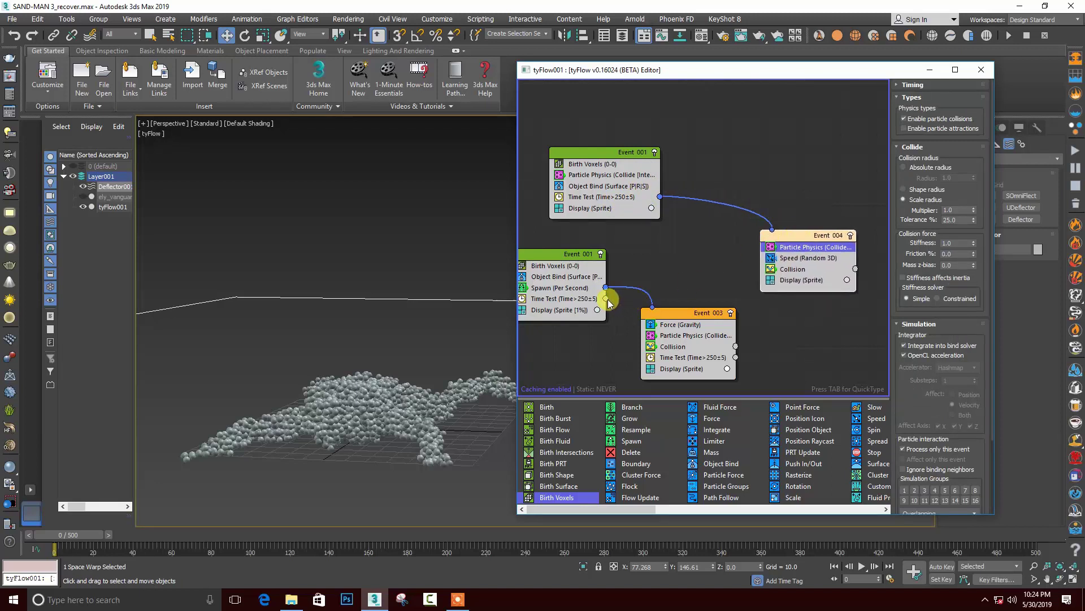
# Wire the Time Test outputs of Event 001 and Event 003 into Event 004, preview the collapse, then rewind to frame 0
pyautogui.moveTo(606, 298); pyautogui.dragTo(772, 231)
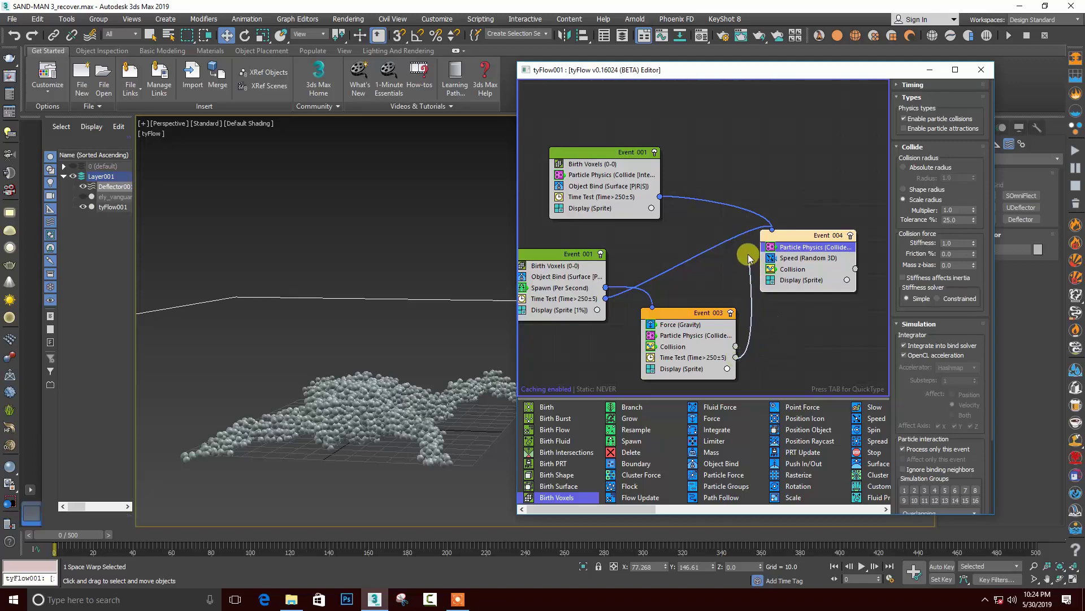
pyautogui.moveTo(767, 354); pyautogui.dragTo(776, 231)
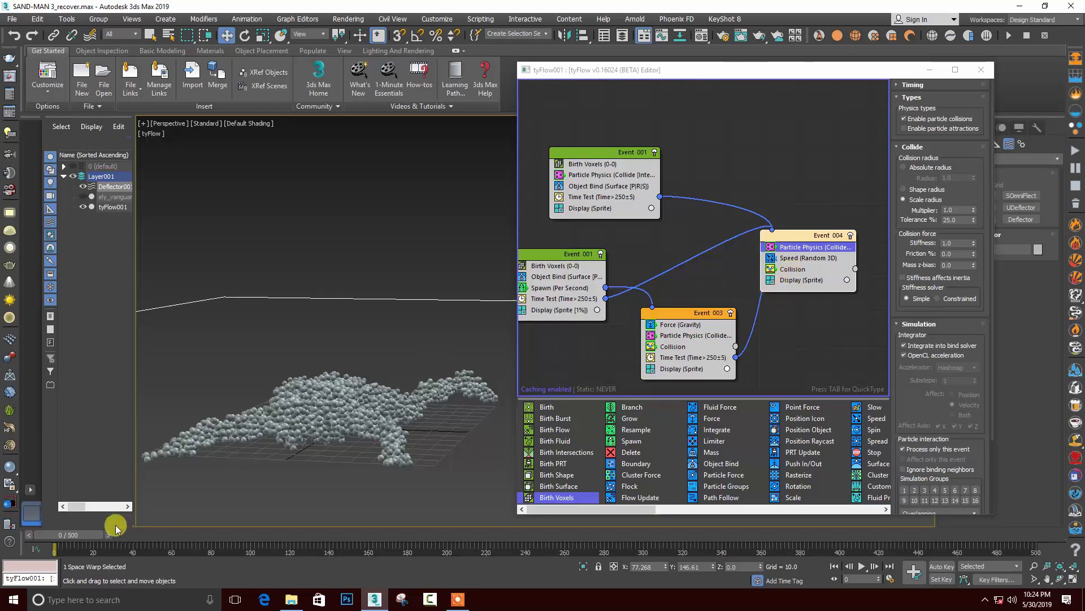
pyautogui.moveTo(90, 528)
pyautogui.mouseDown()
pyautogui.moveTo(649, 538)
pyautogui.moveTo(529, 537)
pyautogui.mouseUp()
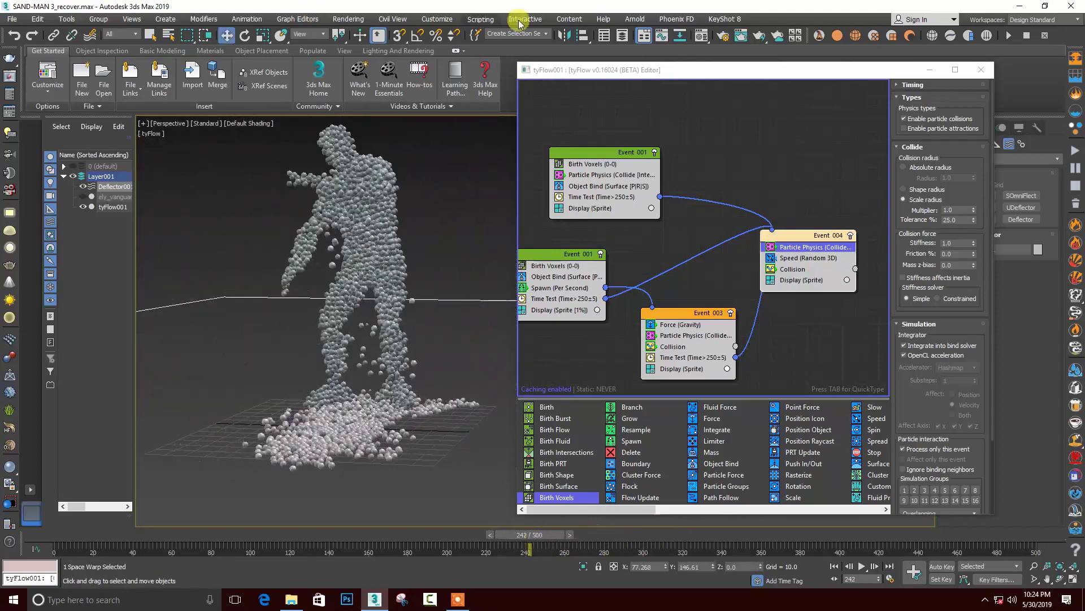
pyautogui.click(34, 535)
# Copy Force (Gravity) from Event 003 into Event 004 below Particle Physics and preview the fall
pyautogui.click(677, 324)
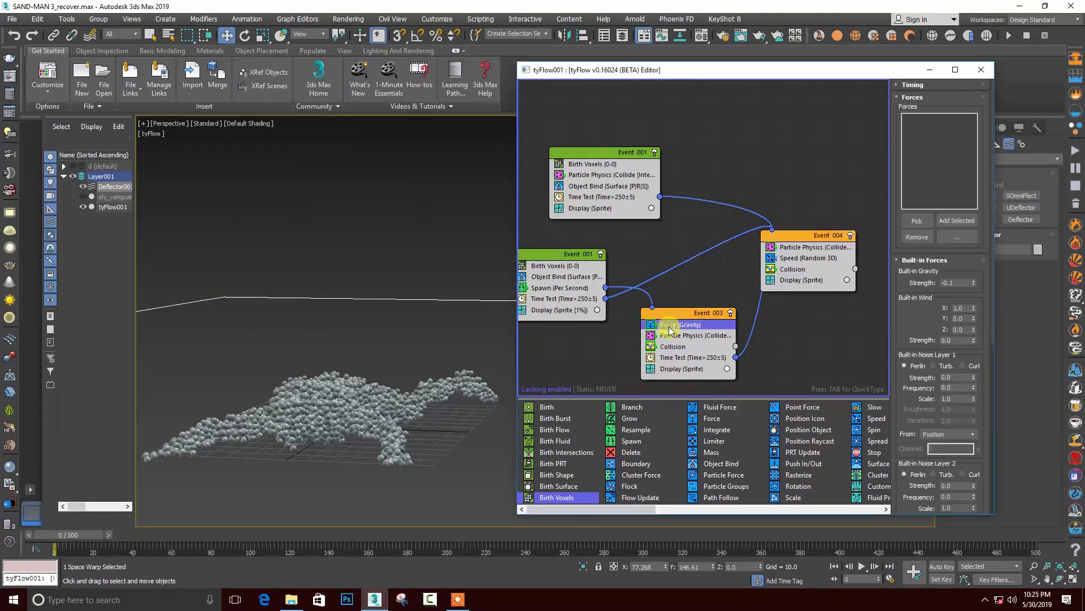
pyautogui.rightClick(678, 324)
pyautogui.rightClick(790, 239)
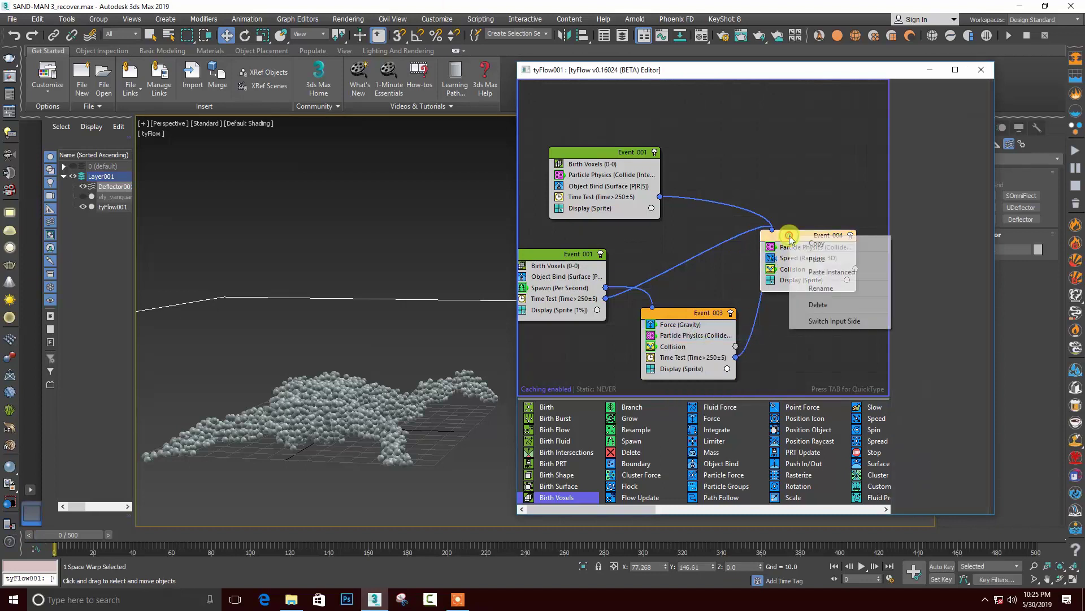
pyautogui.click(808, 259)
pyautogui.moveTo(797, 253)
pyautogui.mouseDown()
pyautogui.moveTo(794, 275)
pyautogui.moveTo(791, 261)
pyautogui.mouseUp()
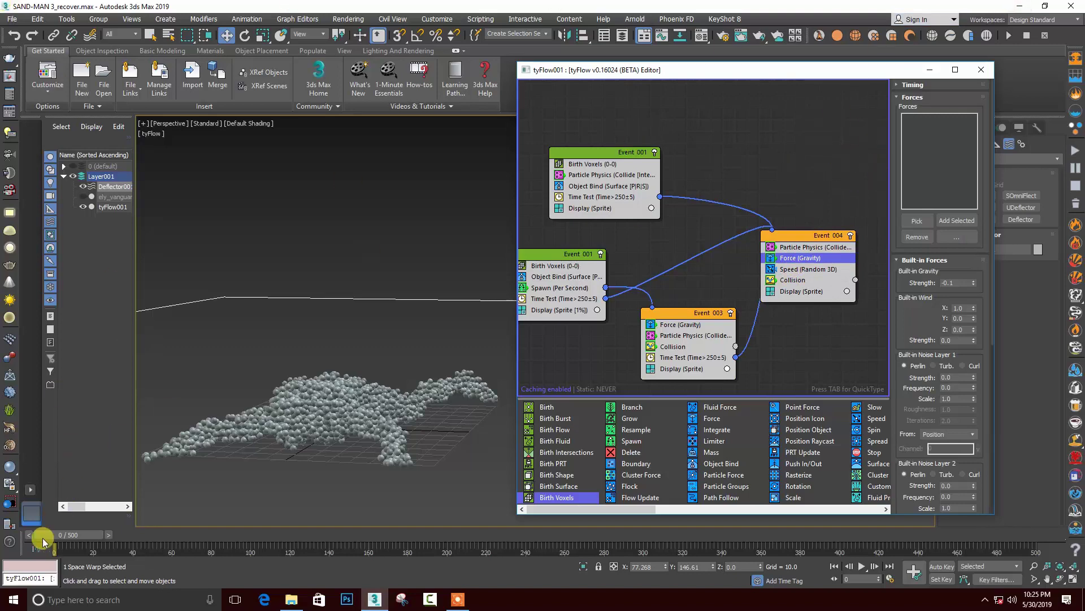
pyautogui.moveTo(43, 541); pyautogui.dragTo(480, 534)
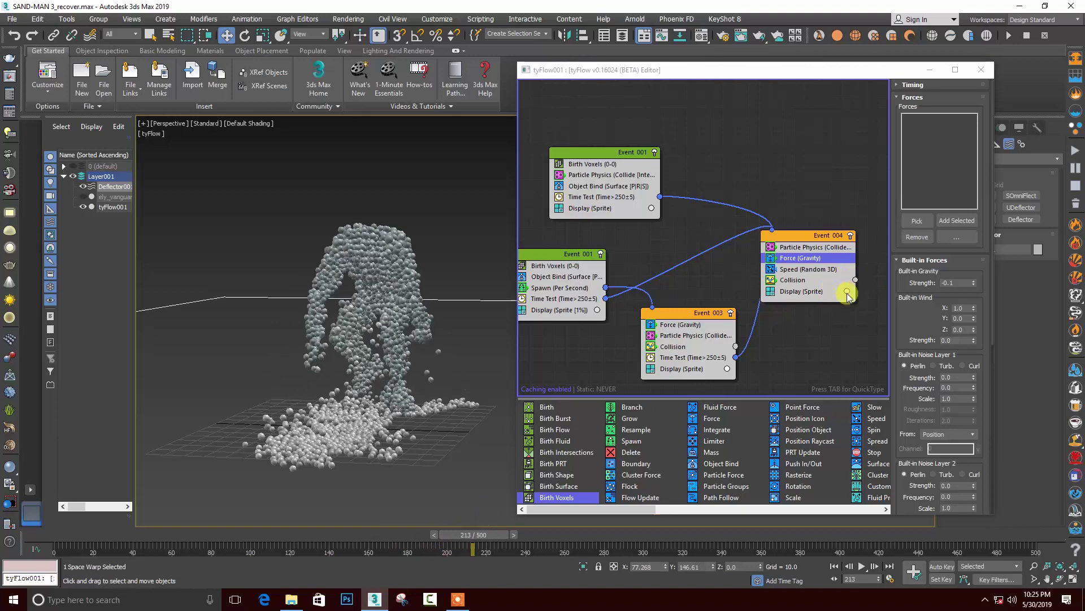
# Give Event 004's displayed particles a new pale display colour
pyautogui.click(847, 292)
pyautogui.click(888, 326)
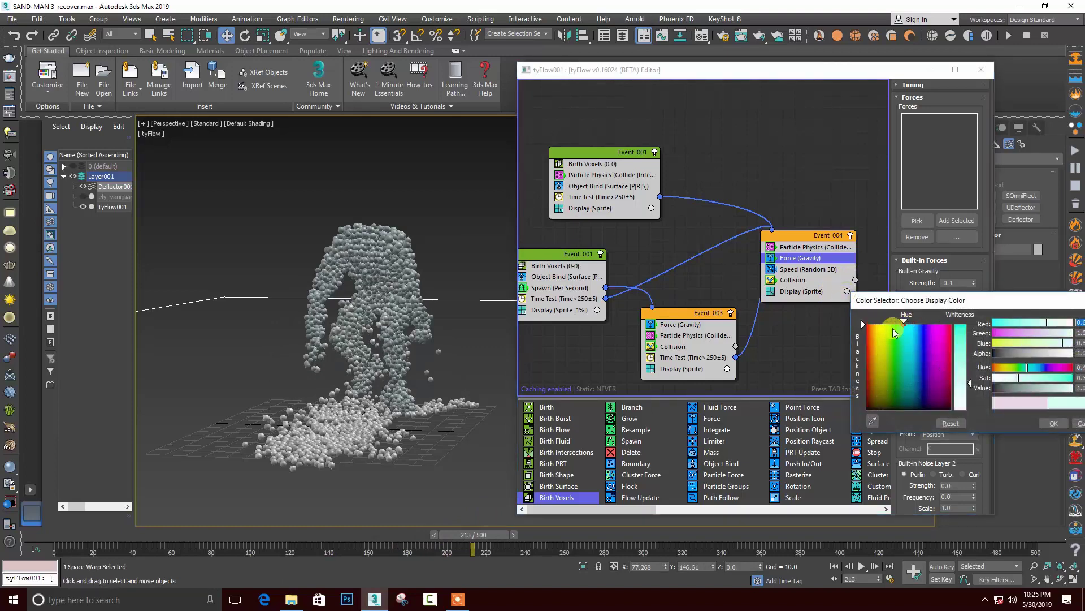
pyautogui.click(1051, 424)
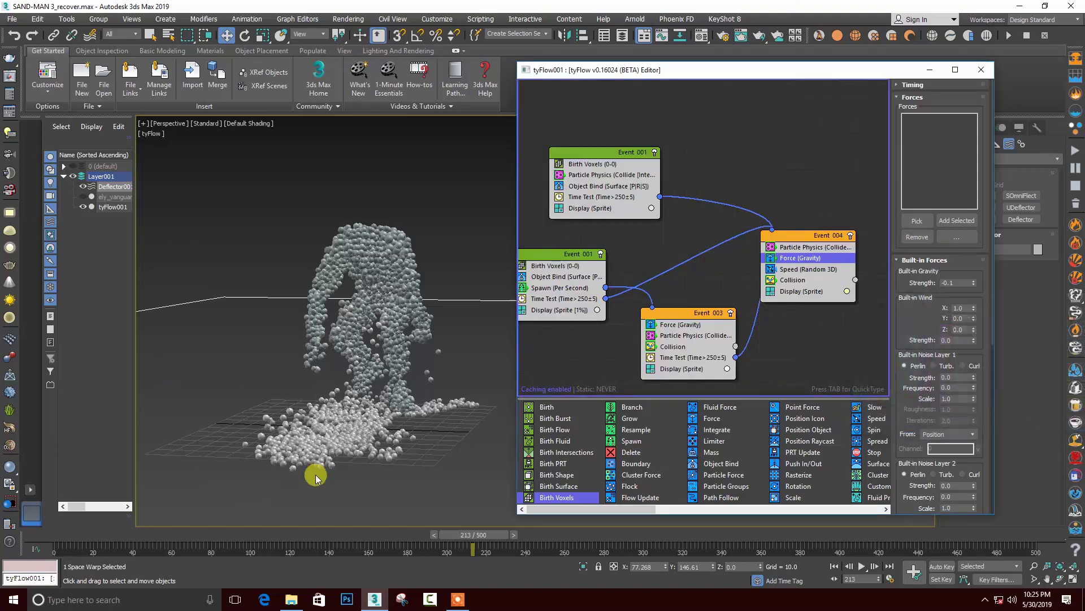
pyautogui.moveTo(488, 534)
pyautogui.mouseDown()
pyautogui.moveTo(658, 538)
pyautogui.moveTo(54, 541)
pyautogui.moveTo(649, 537)
pyautogui.moveTo(274, 537)
pyautogui.mouseUp()
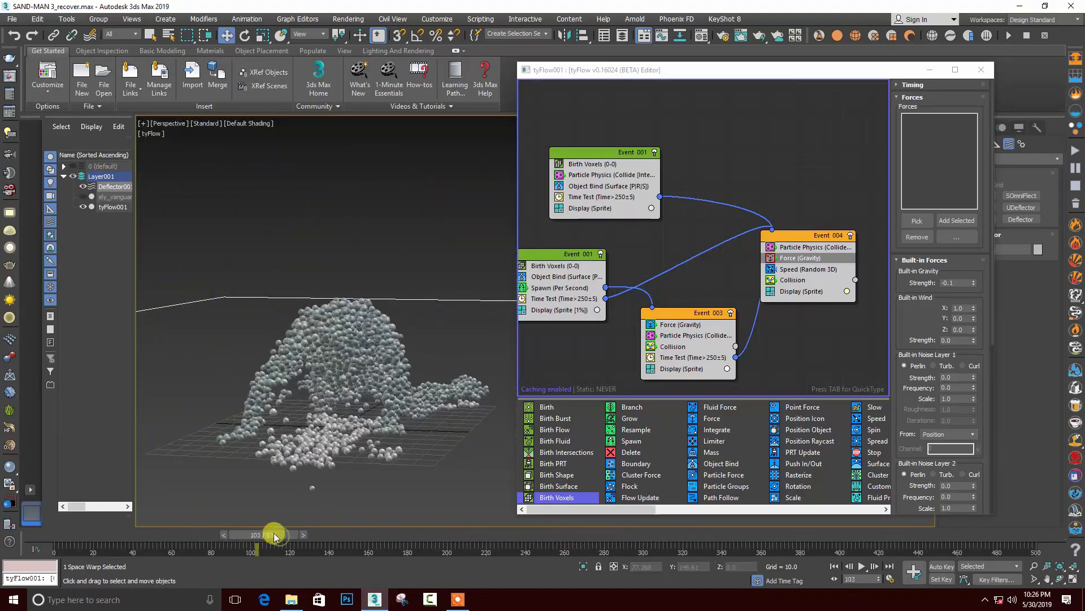
pyautogui.click(783, 257)
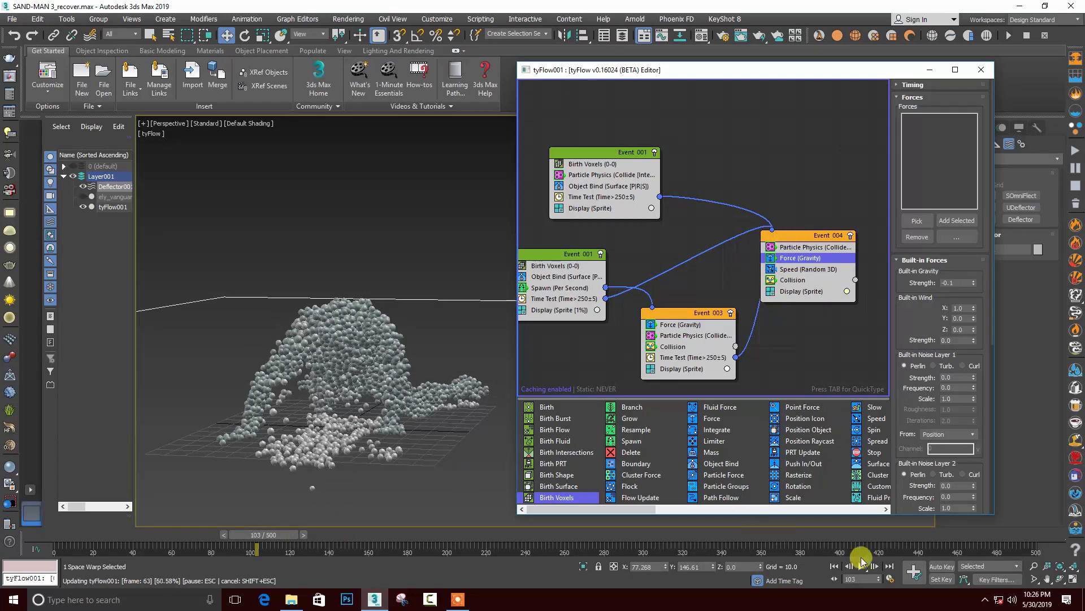
# Add a Particle Bind operator to Event 004, ordered after Particle Physics
pyautogui.moveTo(264, 534); pyautogui.dragTo(68, 534)
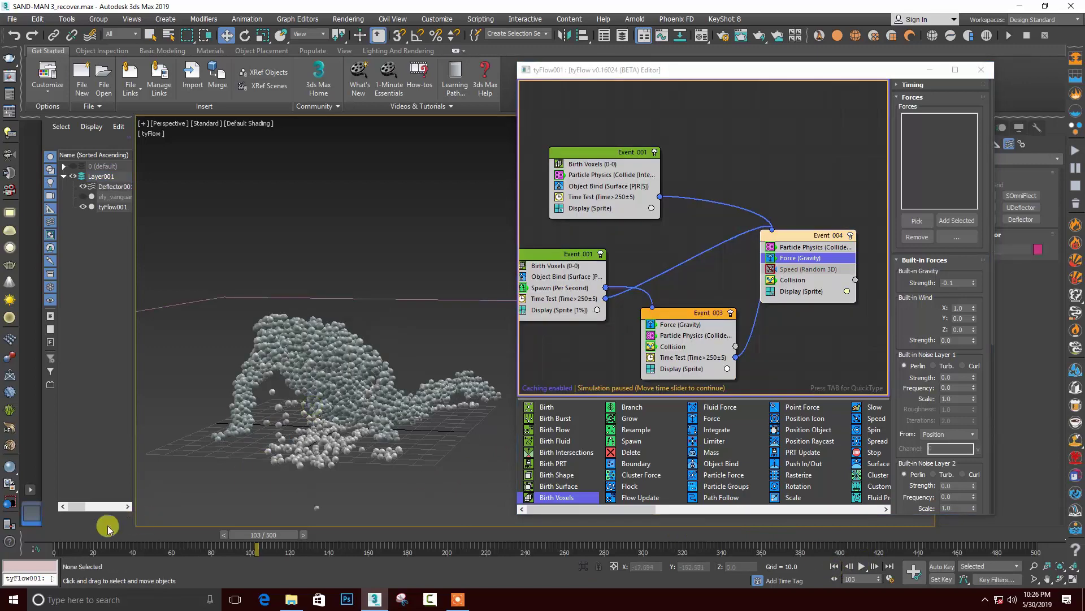
pyautogui.press('Tab')
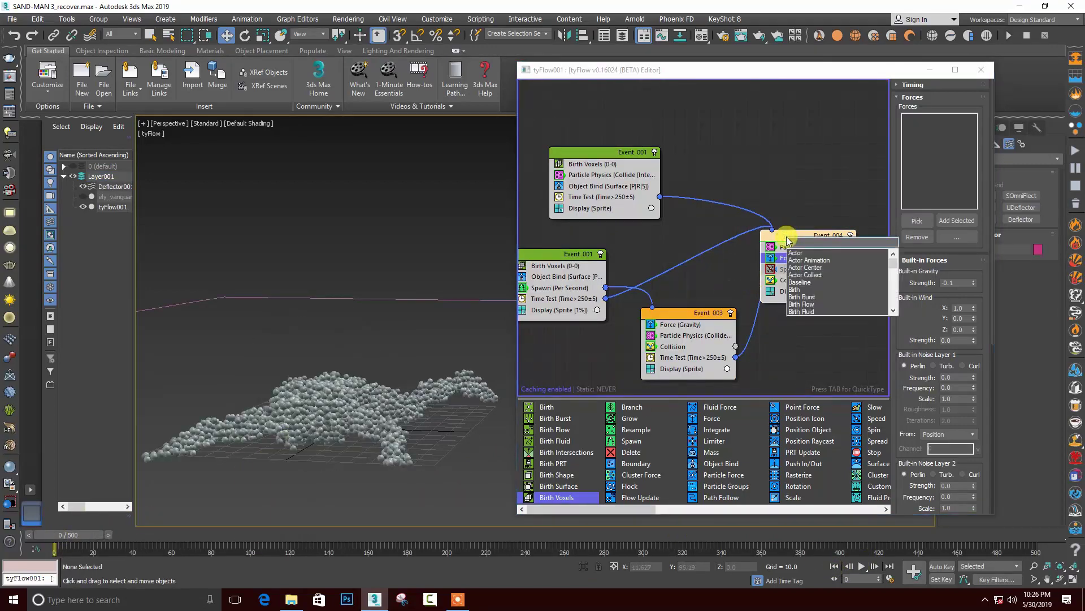
pyautogui.write('bi')
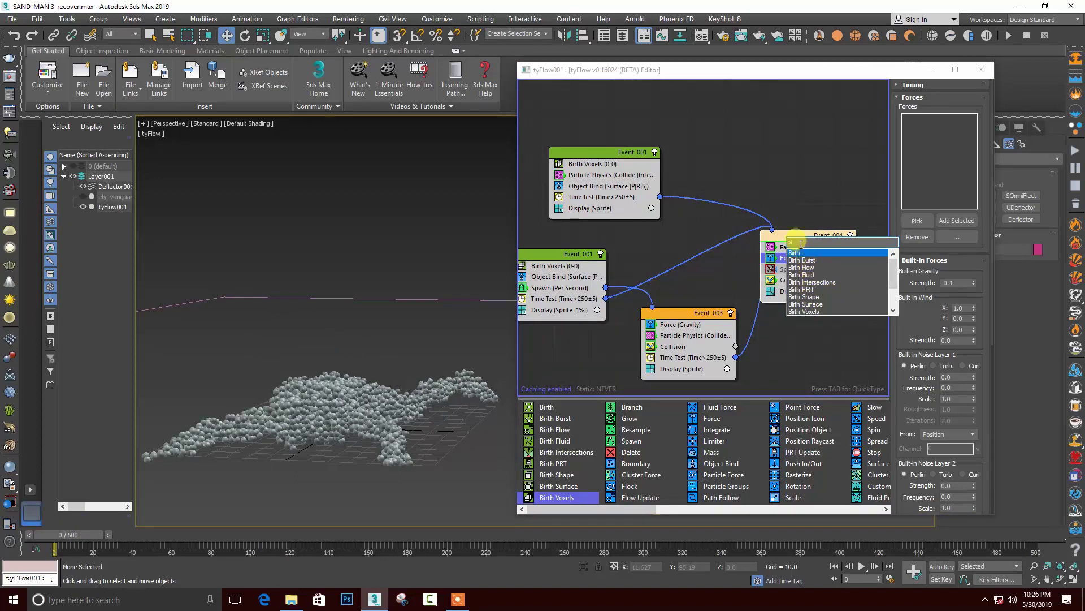
pyautogui.write('n')
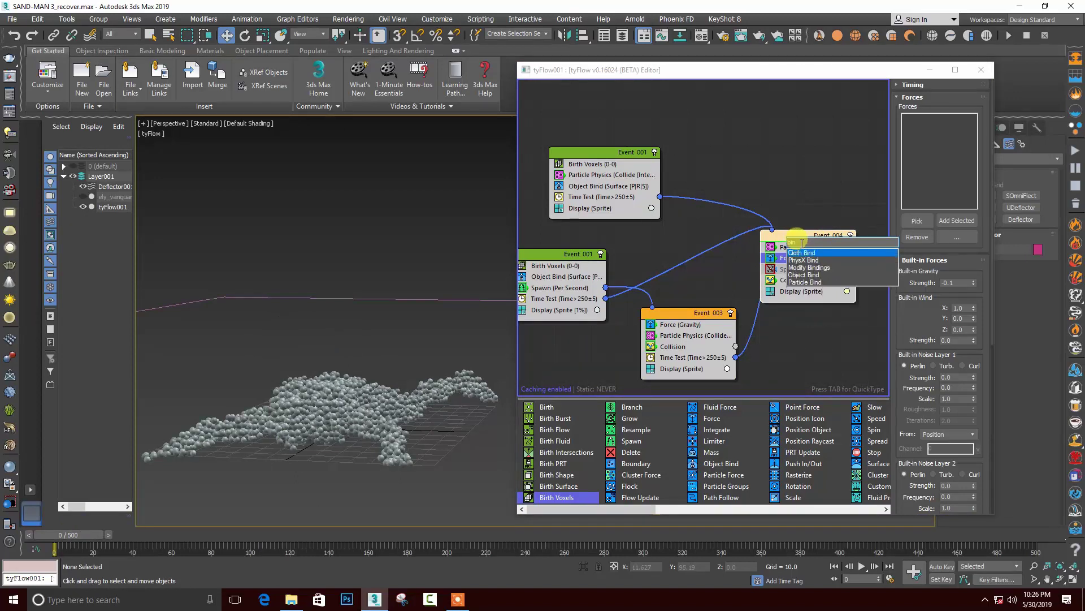
pyautogui.write('d')
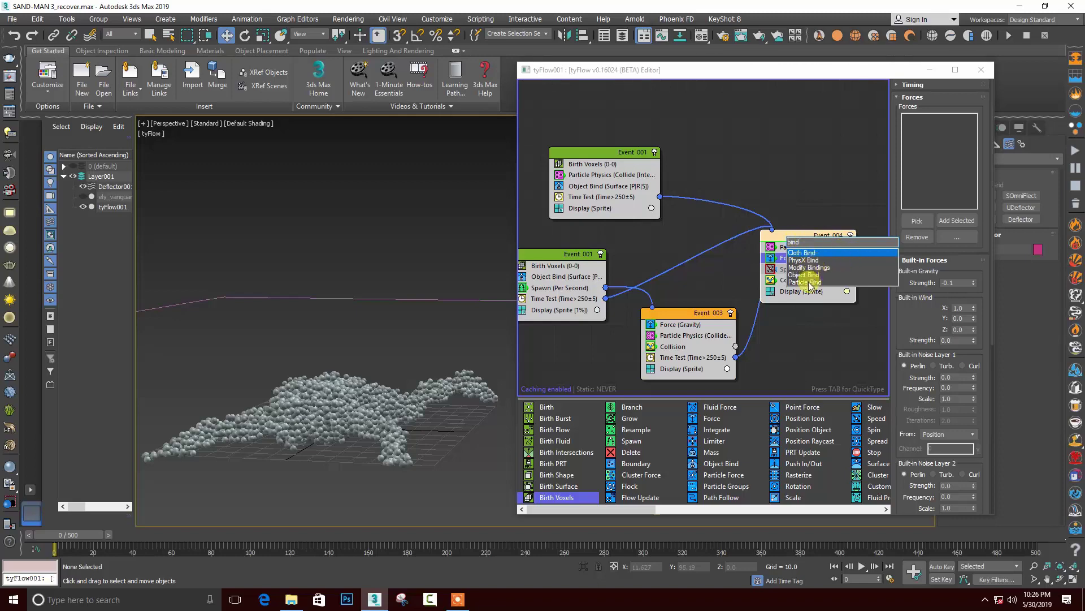
pyautogui.click(804, 282)
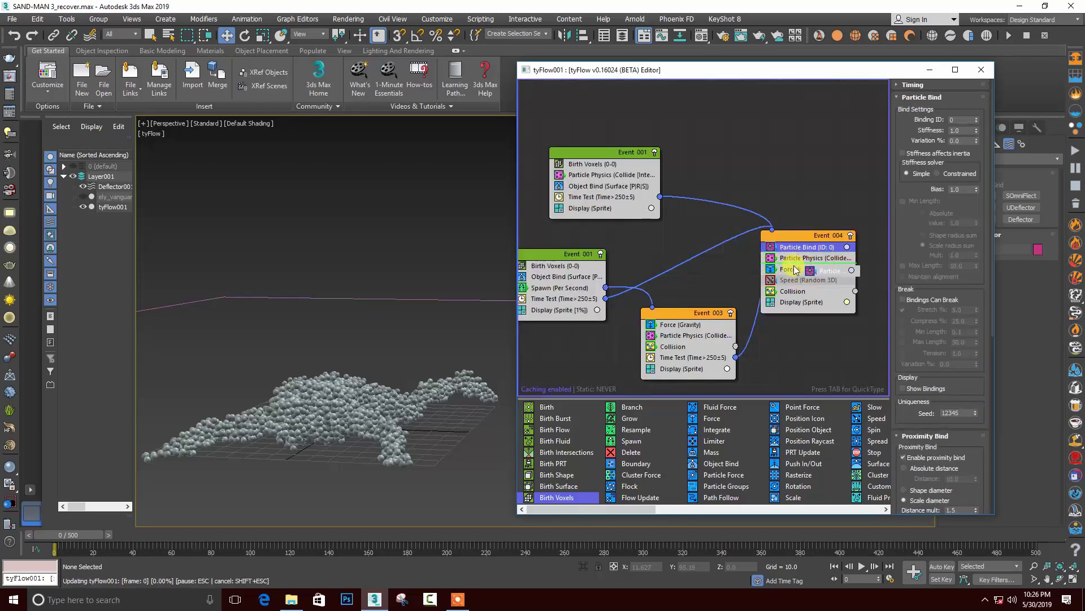
pyautogui.moveTo(796, 269); pyautogui.dragTo(796, 269)
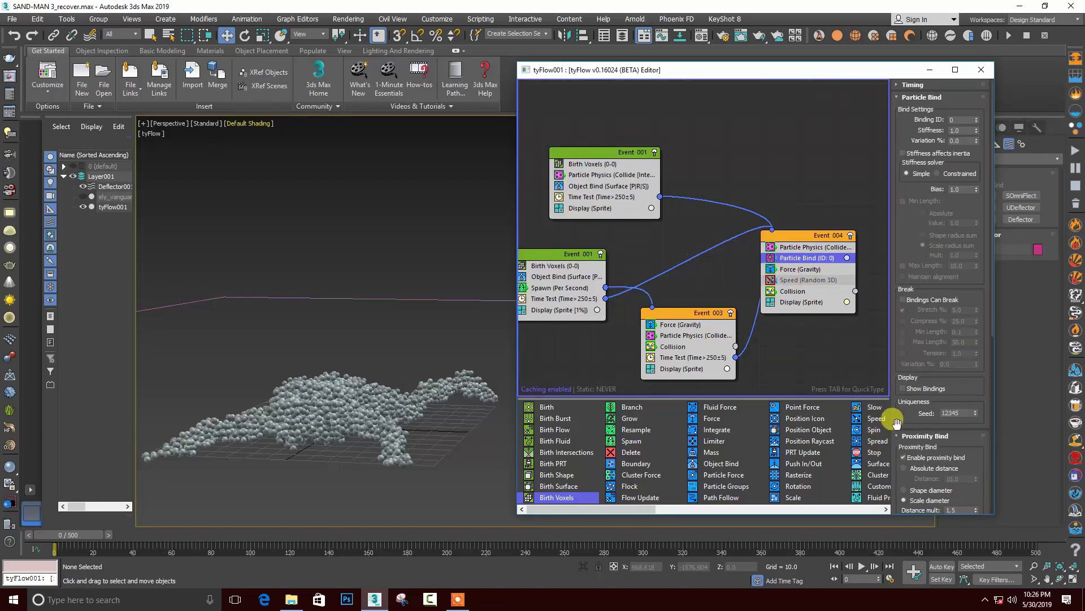
# Enable Bindings Can Break on the Particle Bind and preview the simulation
pyautogui.scroll(-3, 905, 418)
pyautogui.scroll(-3, 927, 340)
pyautogui.scroll(-2, 938, 271)
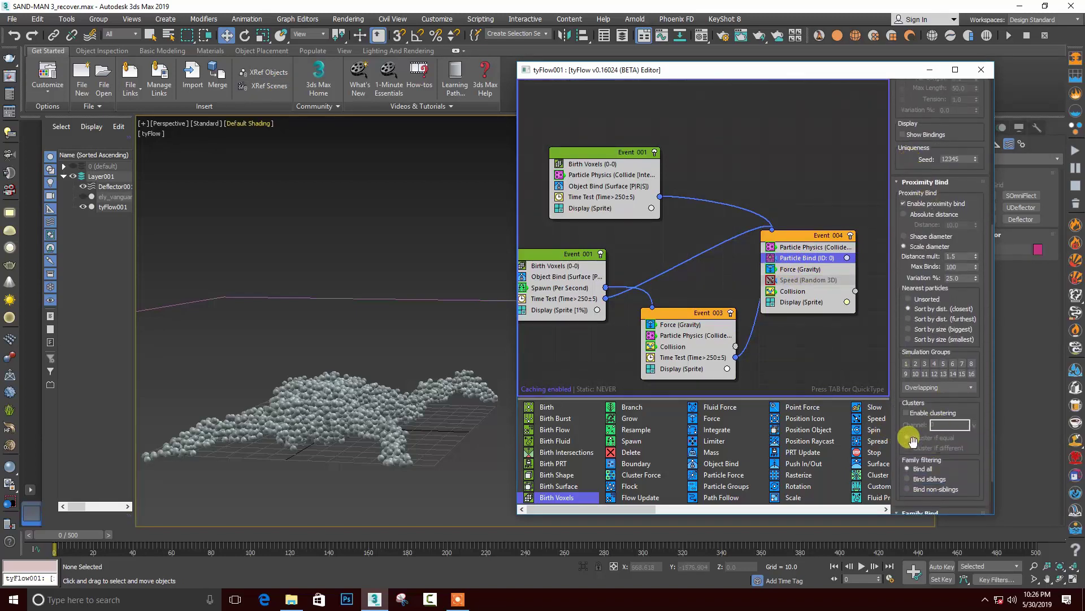
pyautogui.scroll(-1, 909, 430)
pyautogui.moveTo(895, 244); pyautogui.dragTo(930, 464)
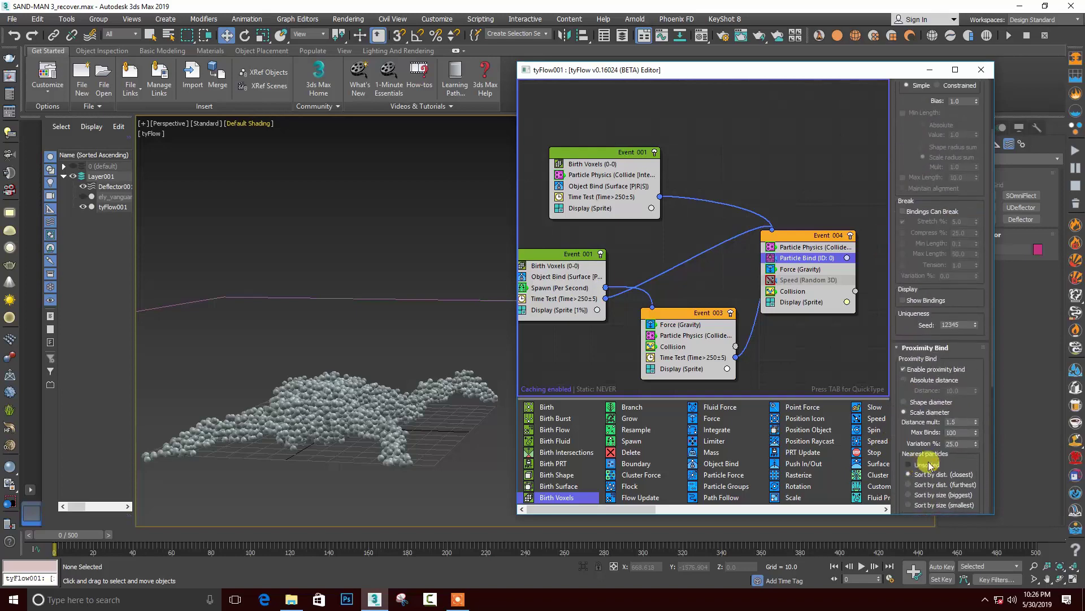
pyautogui.click(905, 214)
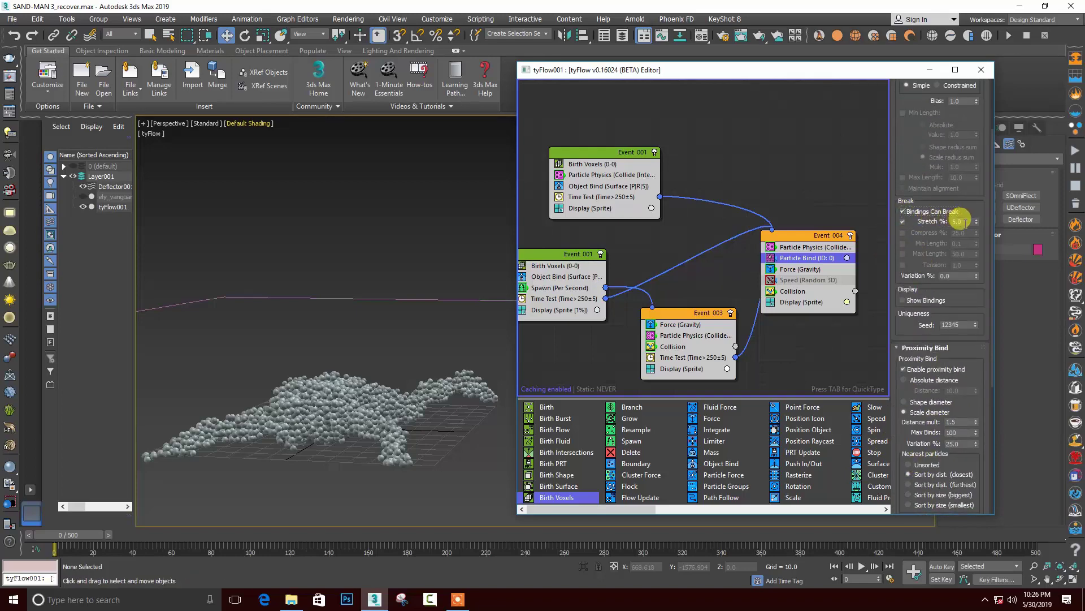
pyautogui.moveTo(76, 539); pyautogui.dragTo(335, 537)
pyautogui.moveTo(350, 534)
pyautogui.mouseDown()
pyautogui.moveTo(382, 524)
pyautogui.moveTo(457, 535)
pyautogui.moveTo(433, 537)
pyautogui.moveTo(727, 531)
pyautogui.moveTo(56, 534)
pyautogui.mouseUp()
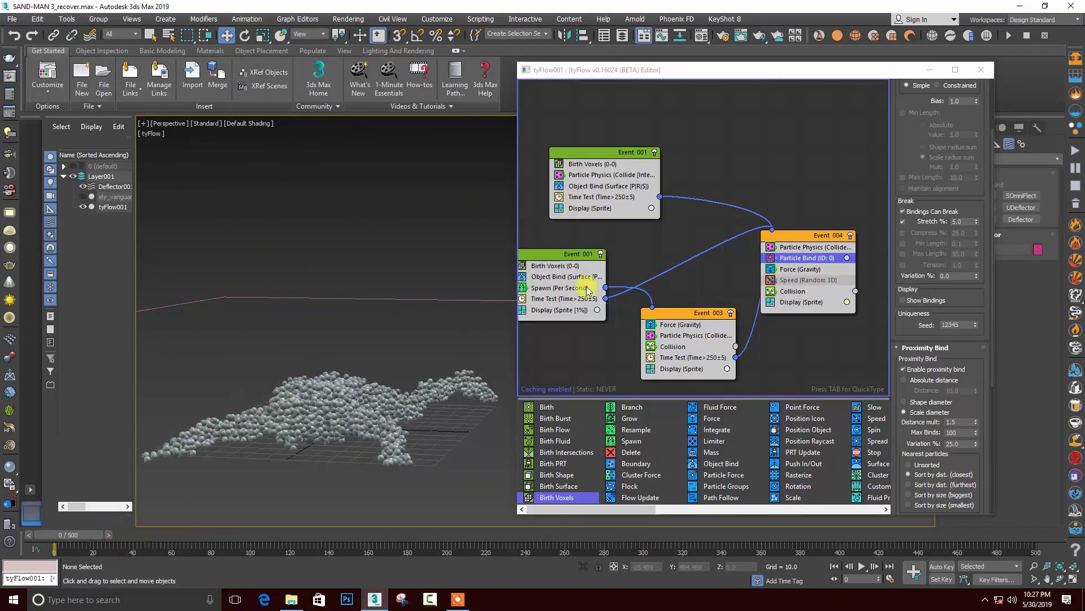
# Set Voxel size X to 1.0 on both Event 001 Birth Voxels operators
pyautogui.click(594, 164)
pyautogui.doubleClick(953, 351)
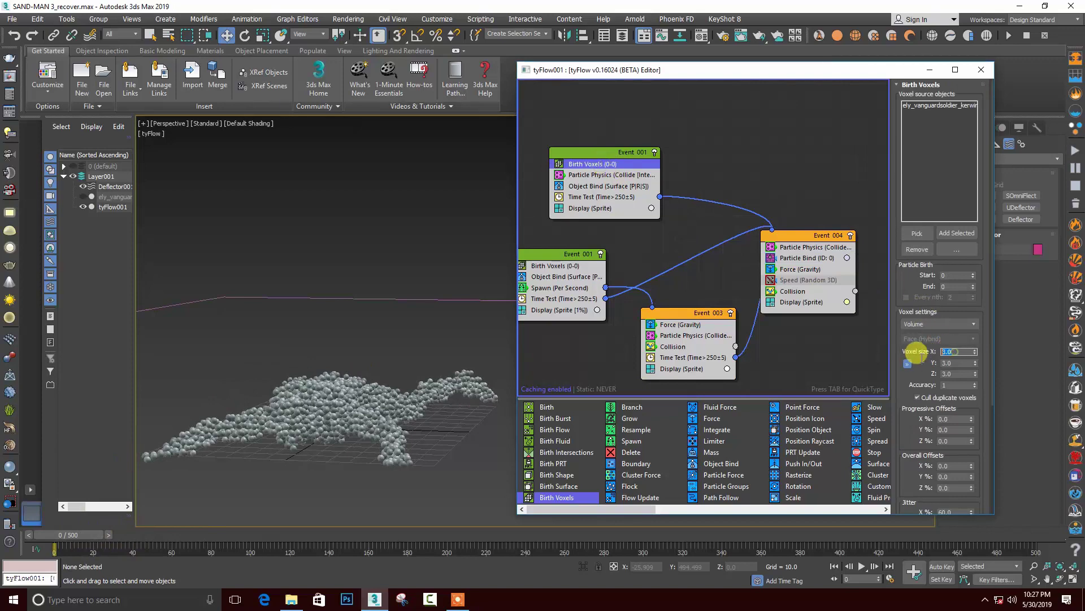
pyautogui.write('1')
pyautogui.press('Return')
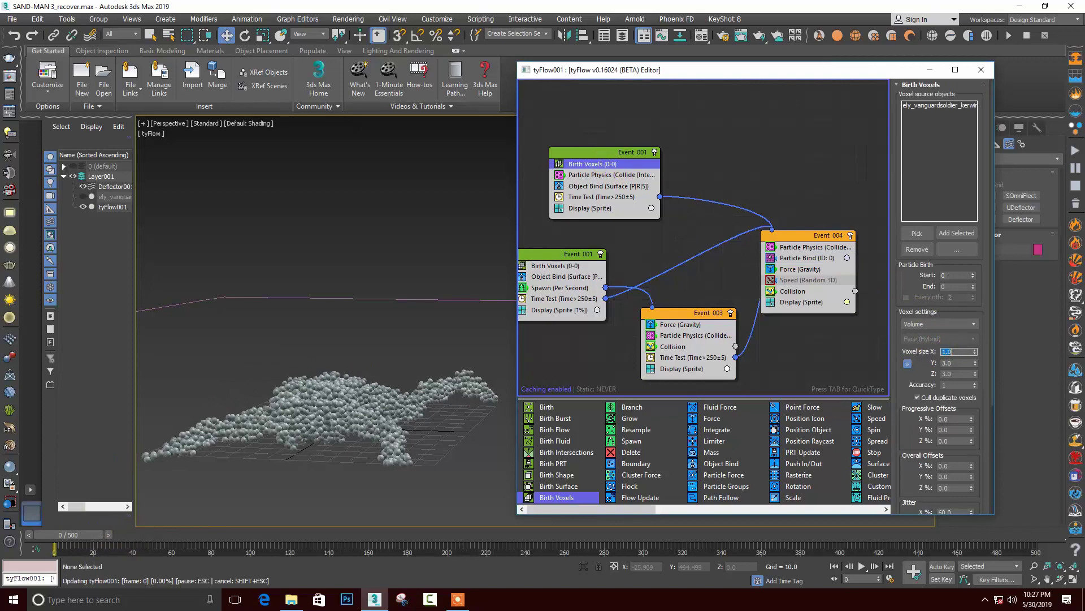
pyautogui.click(555, 266)
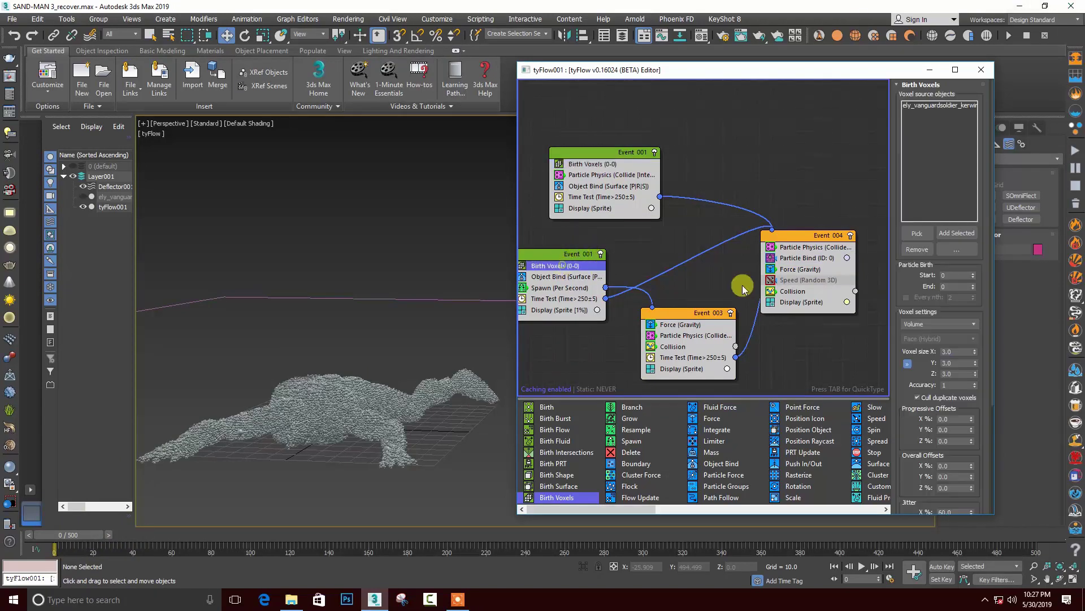
pyautogui.doubleClick(955, 352)
pyautogui.write('1')
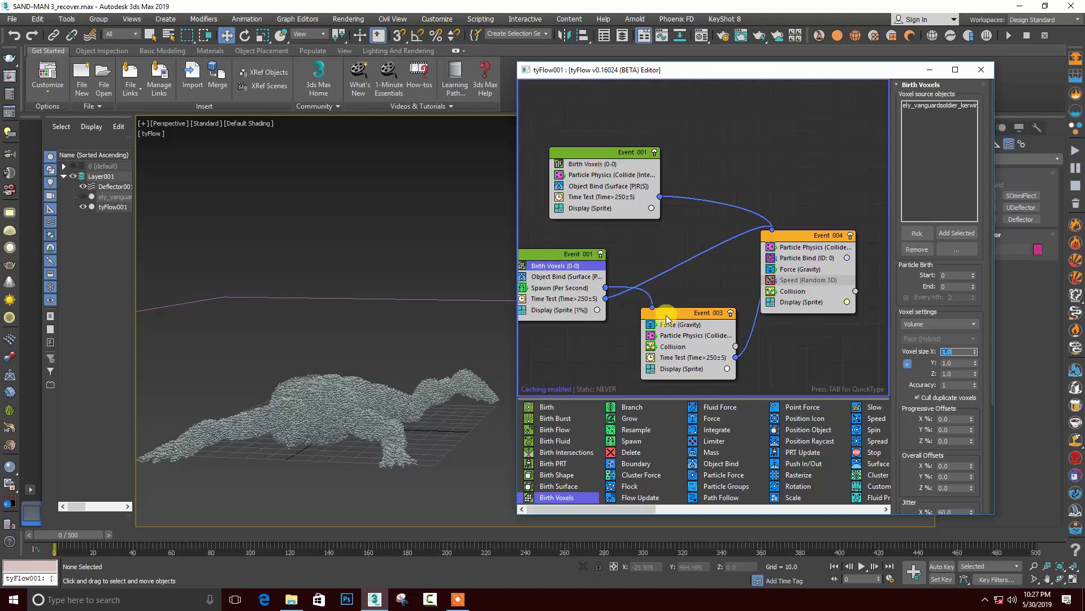
# Orbit and zoom to inspect the denser particle figure, then clear the operator selection
pyautogui.moveTo(310, 347)
pyautogui.keyDown('alt'); pyautogui.mouseDown(button='middle')
pyautogui.moveTo(328, 364)
pyautogui.moveTo(315, 368)
pyautogui.moveTo(345, 390)
pyautogui.moveTo(509, 291)
pyautogui.mouseUp(button='middle'); pyautogui.keyUp('alt')
pyautogui.scroll(-1, 694, 136)
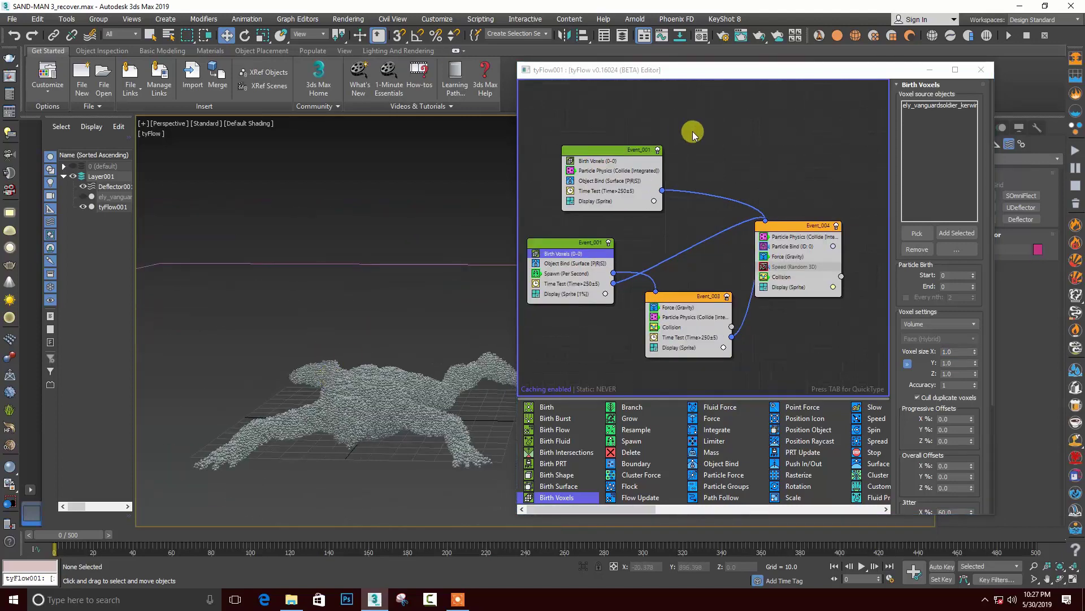
pyautogui.scroll(-2, 694, 142)
pyautogui.scroll(-1, 679, 180)
pyautogui.click(621, 331)
# Add an Export Particles event below the flow using the quick search 'ex'
pyautogui.press('Tab')
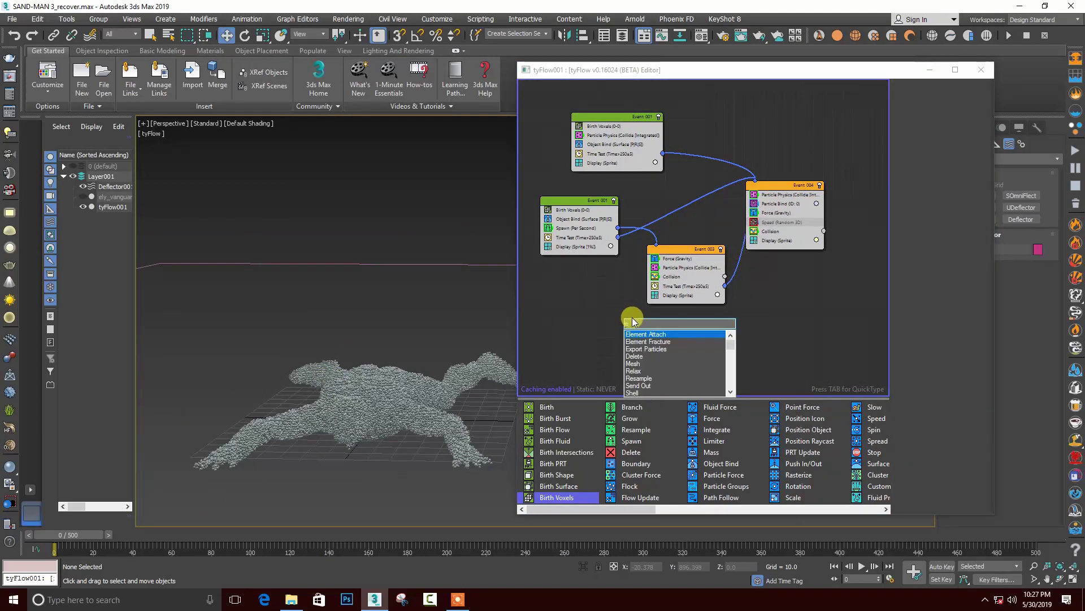
pyautogui.write('ex')
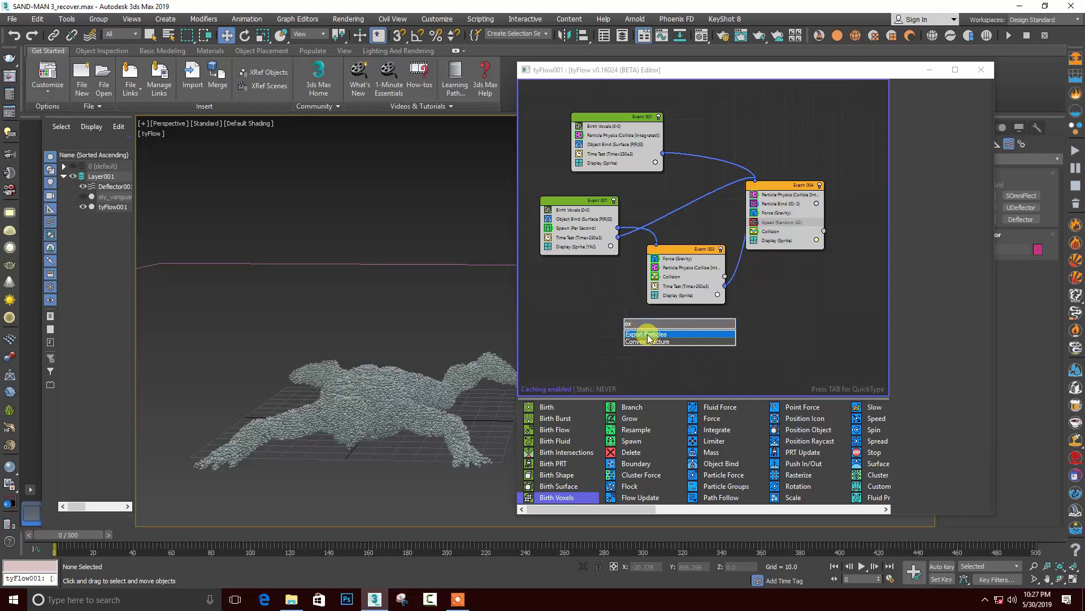
pyautogui.click(649, 335)
pyautogui.moveTo(650, 326); pyautogui.dragTo(702, 357)
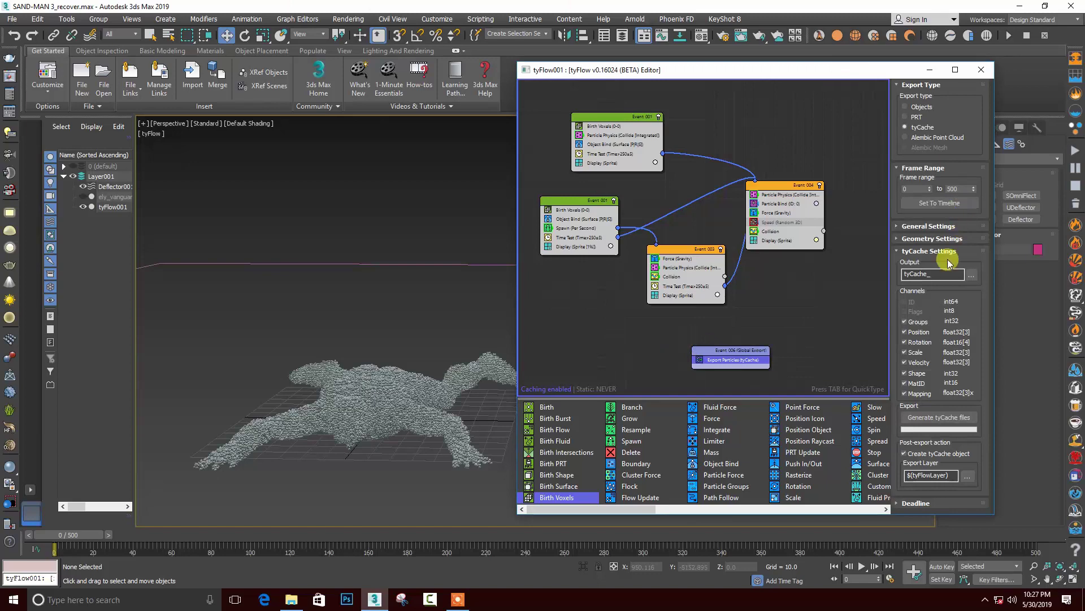
# Set the tyCache output location to the E:\CACHE FILE folder
pyautogui.click(972, 277)
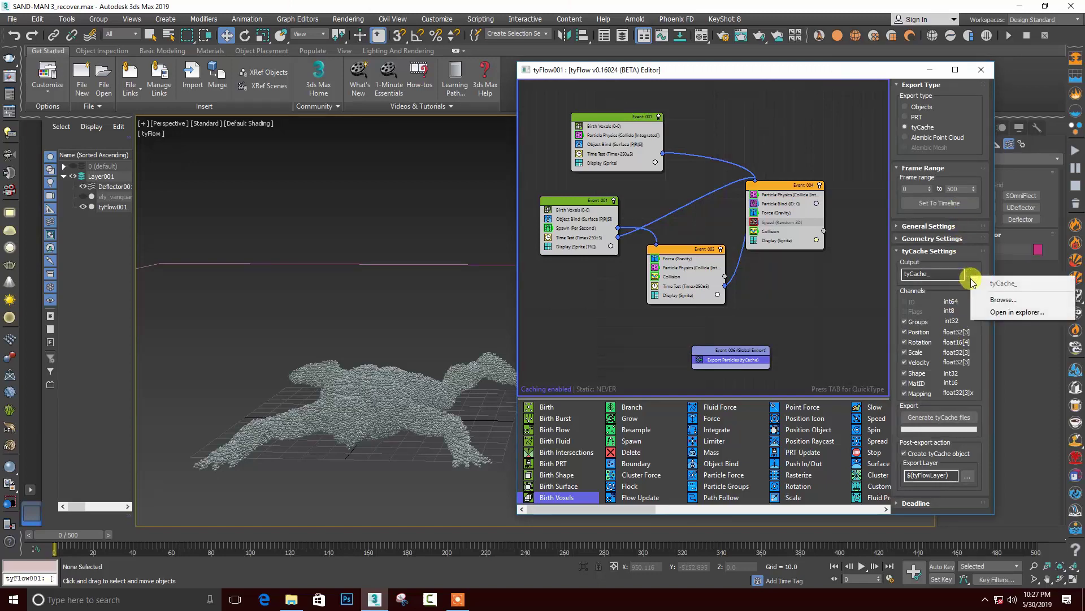
pyautogui.click(1001, 299)
pyautogui.click(393, 232)
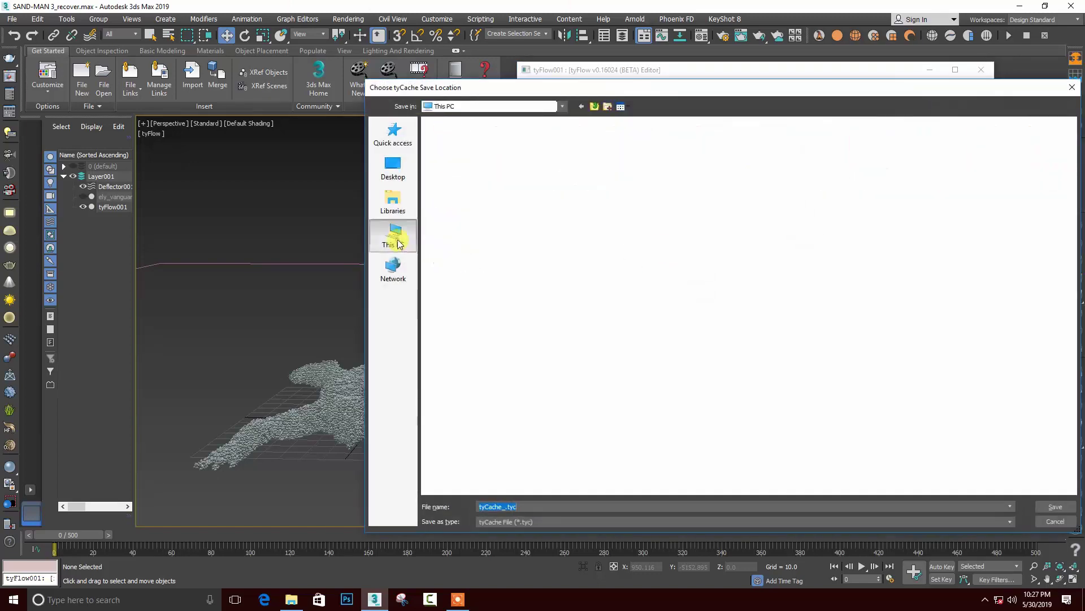
pyautogui.click(734, 216)
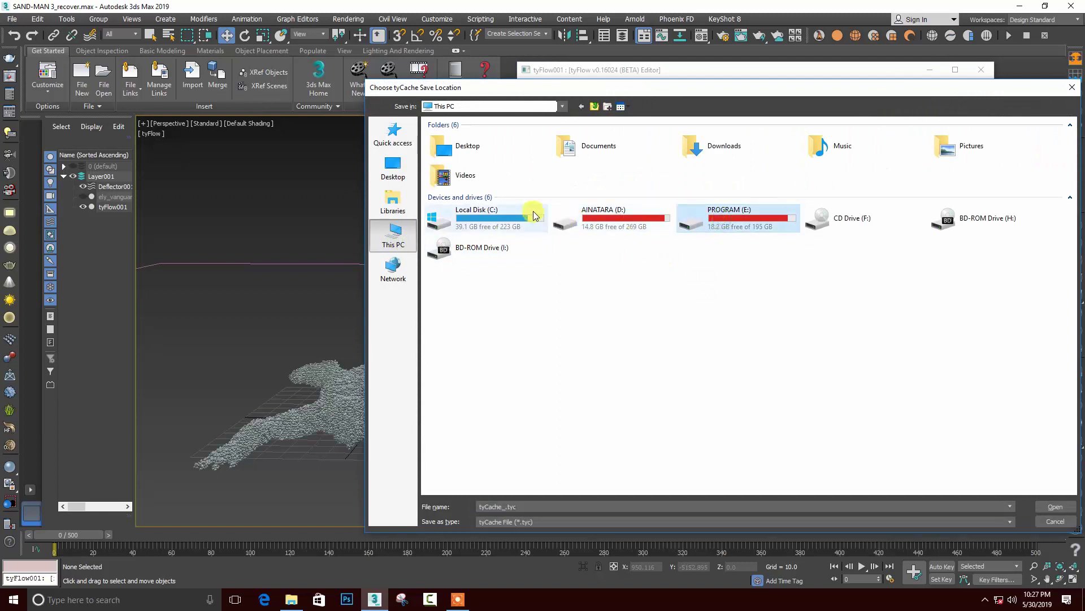
pyautogui.doubleClick(742, 217)
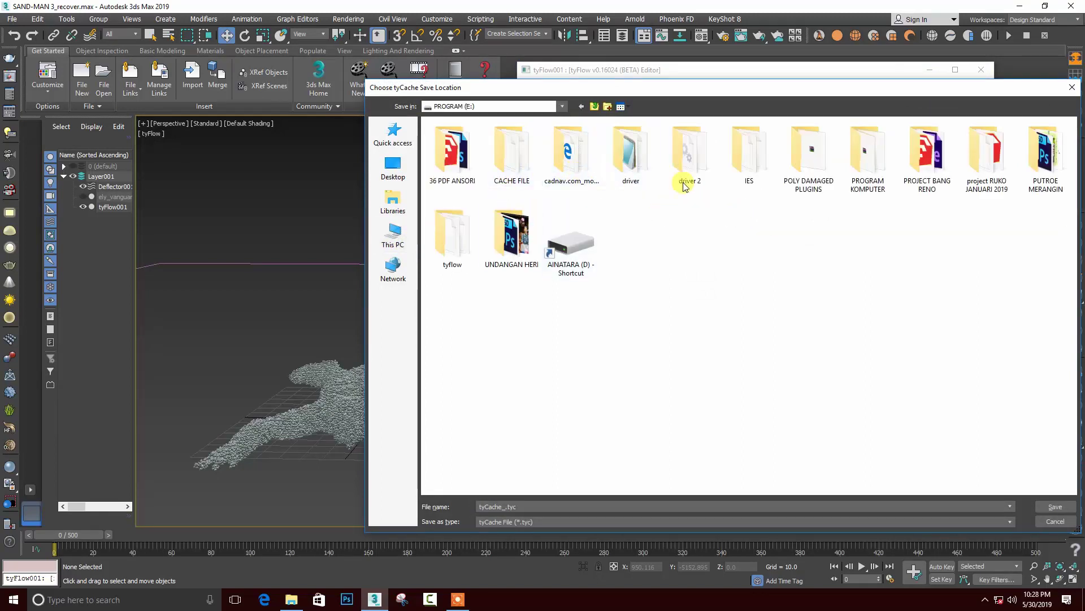
pyautogui.click(525, 172)
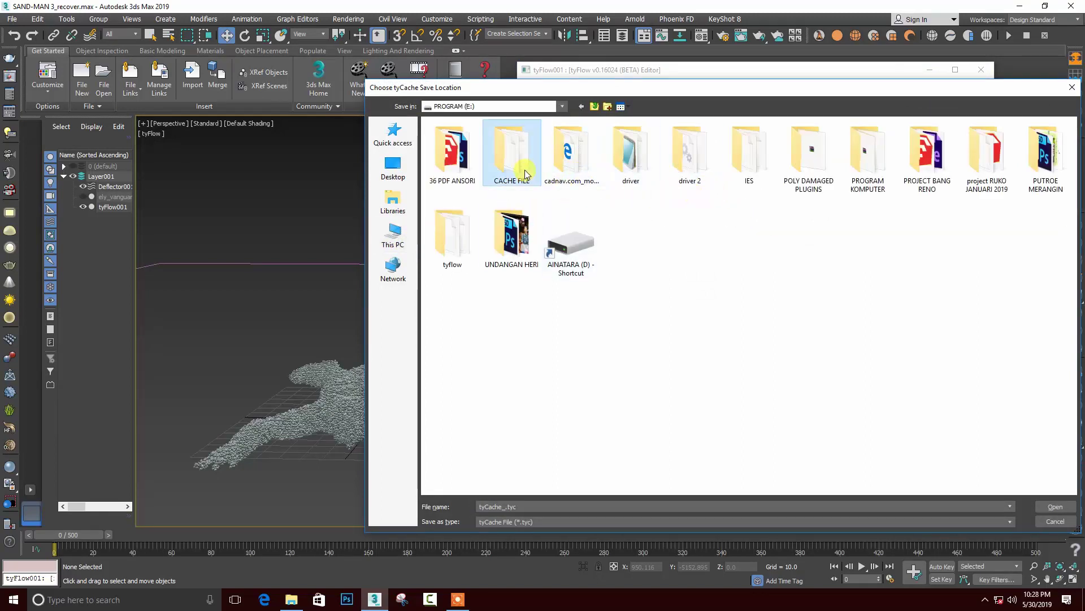
pyautogui.click(1054, 505)
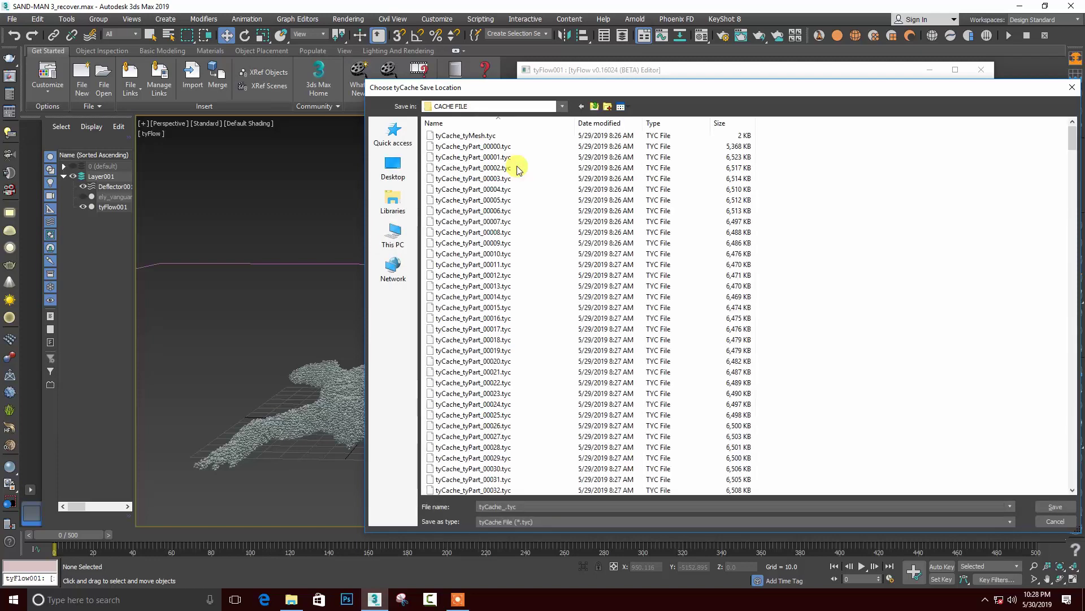
pyautogui.click(1053, 503)
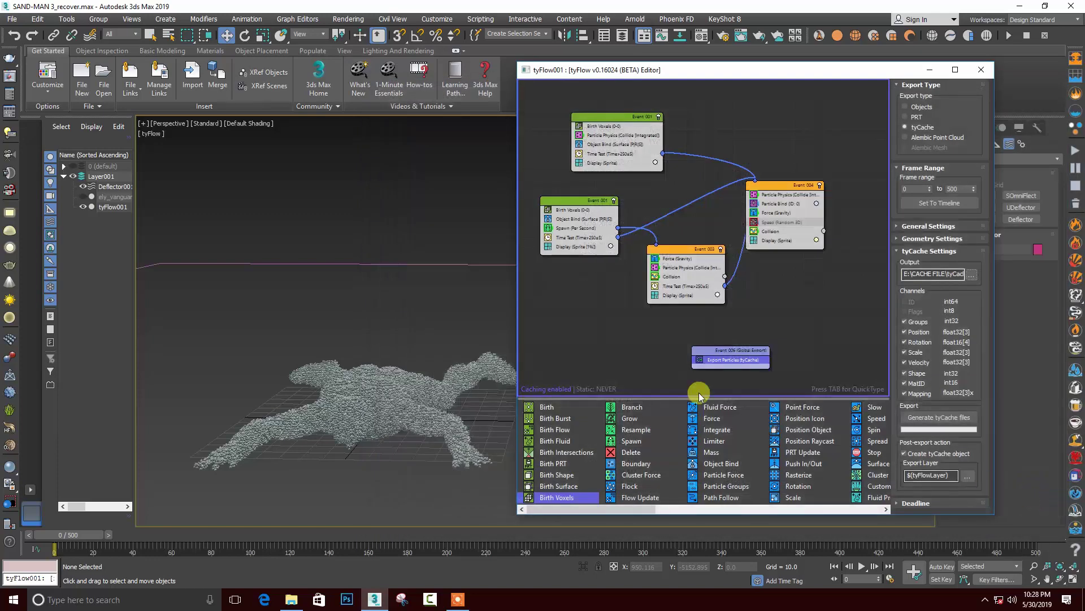
# Set the export frame range end to 300 and generate the tyCache files
pyautogui.write('3')
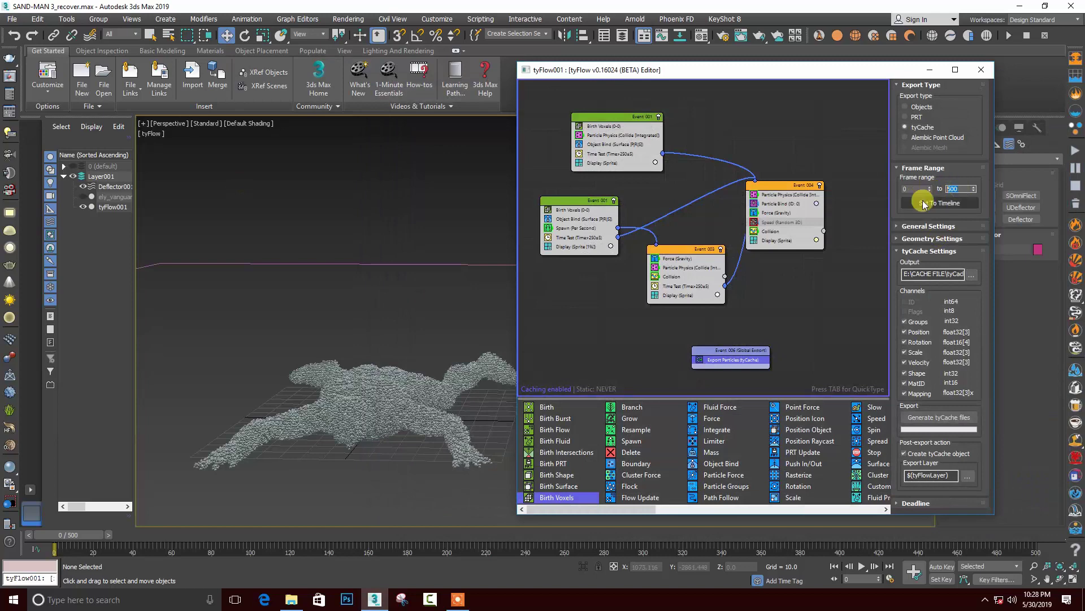
pyautogui.write('00')
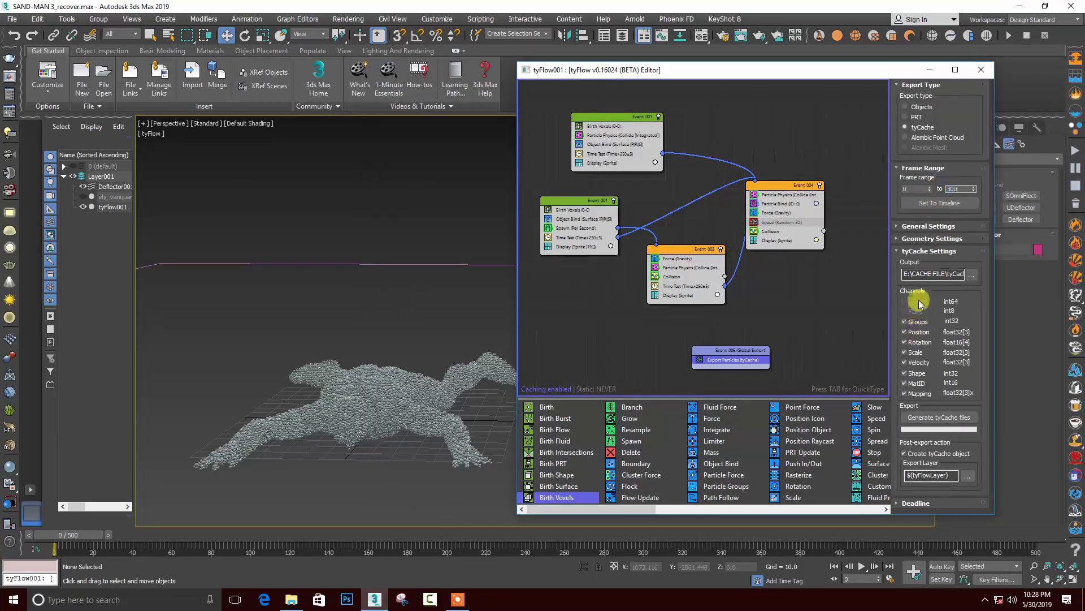
pyautogui.click(934, 298)
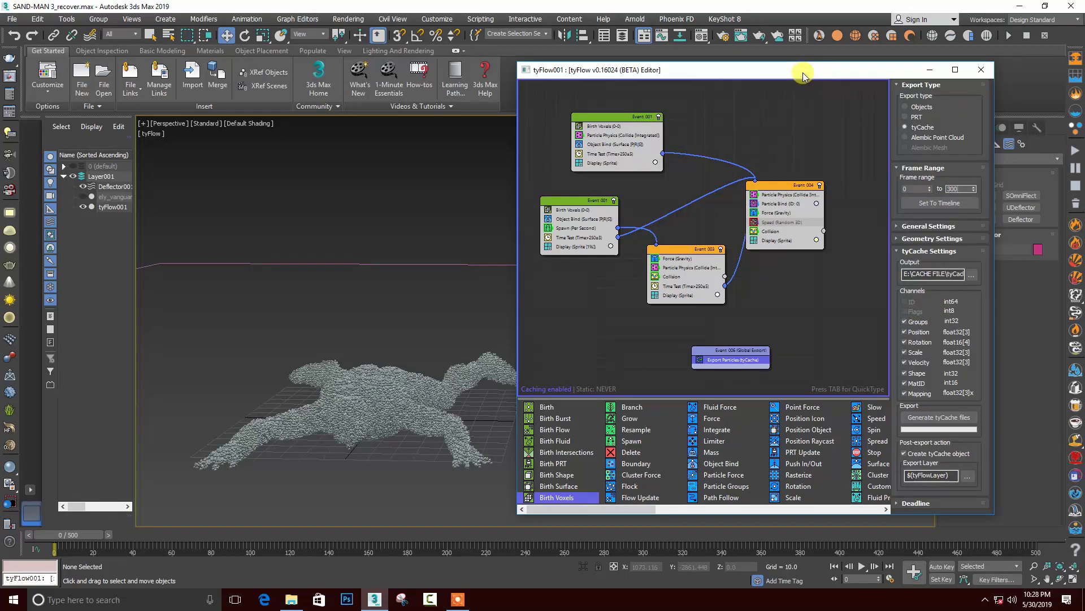
pyautogui.moveTo(803, 75); pyautogui.dragTo(786, 65)
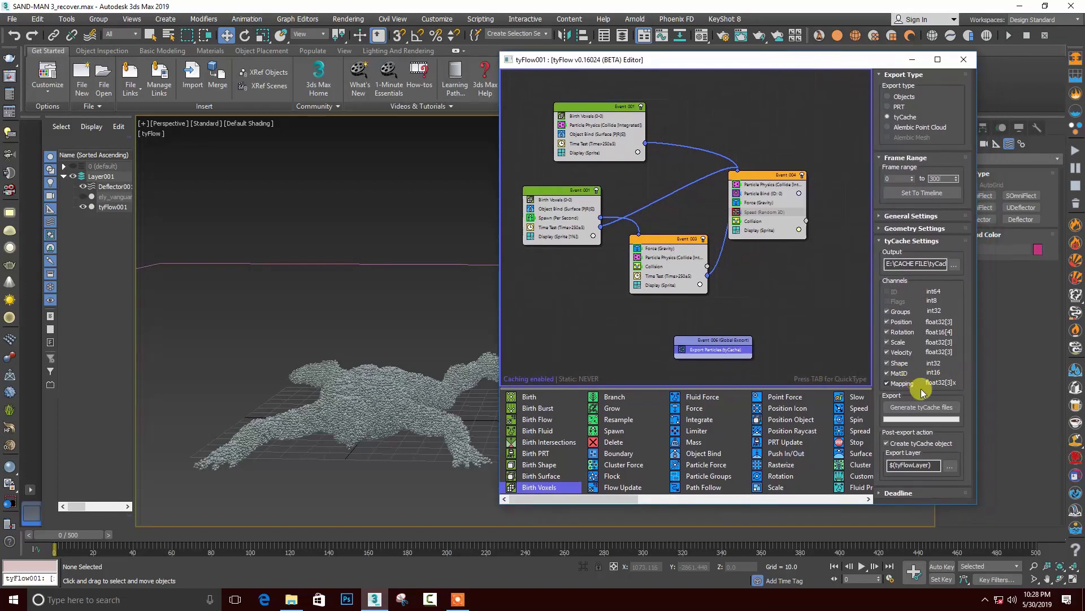
pyautogui.click(921, 407)
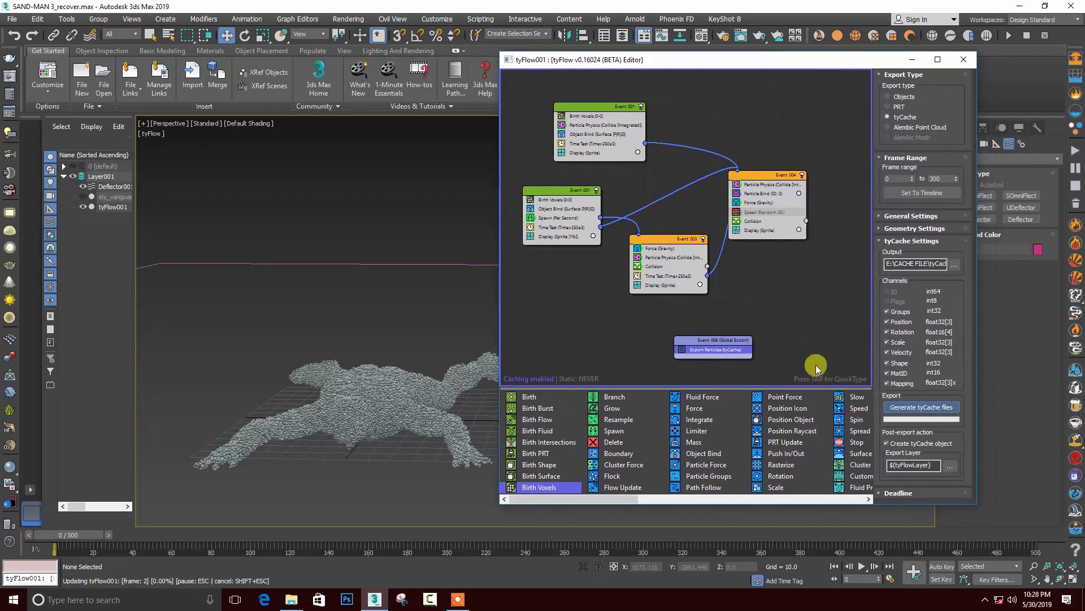